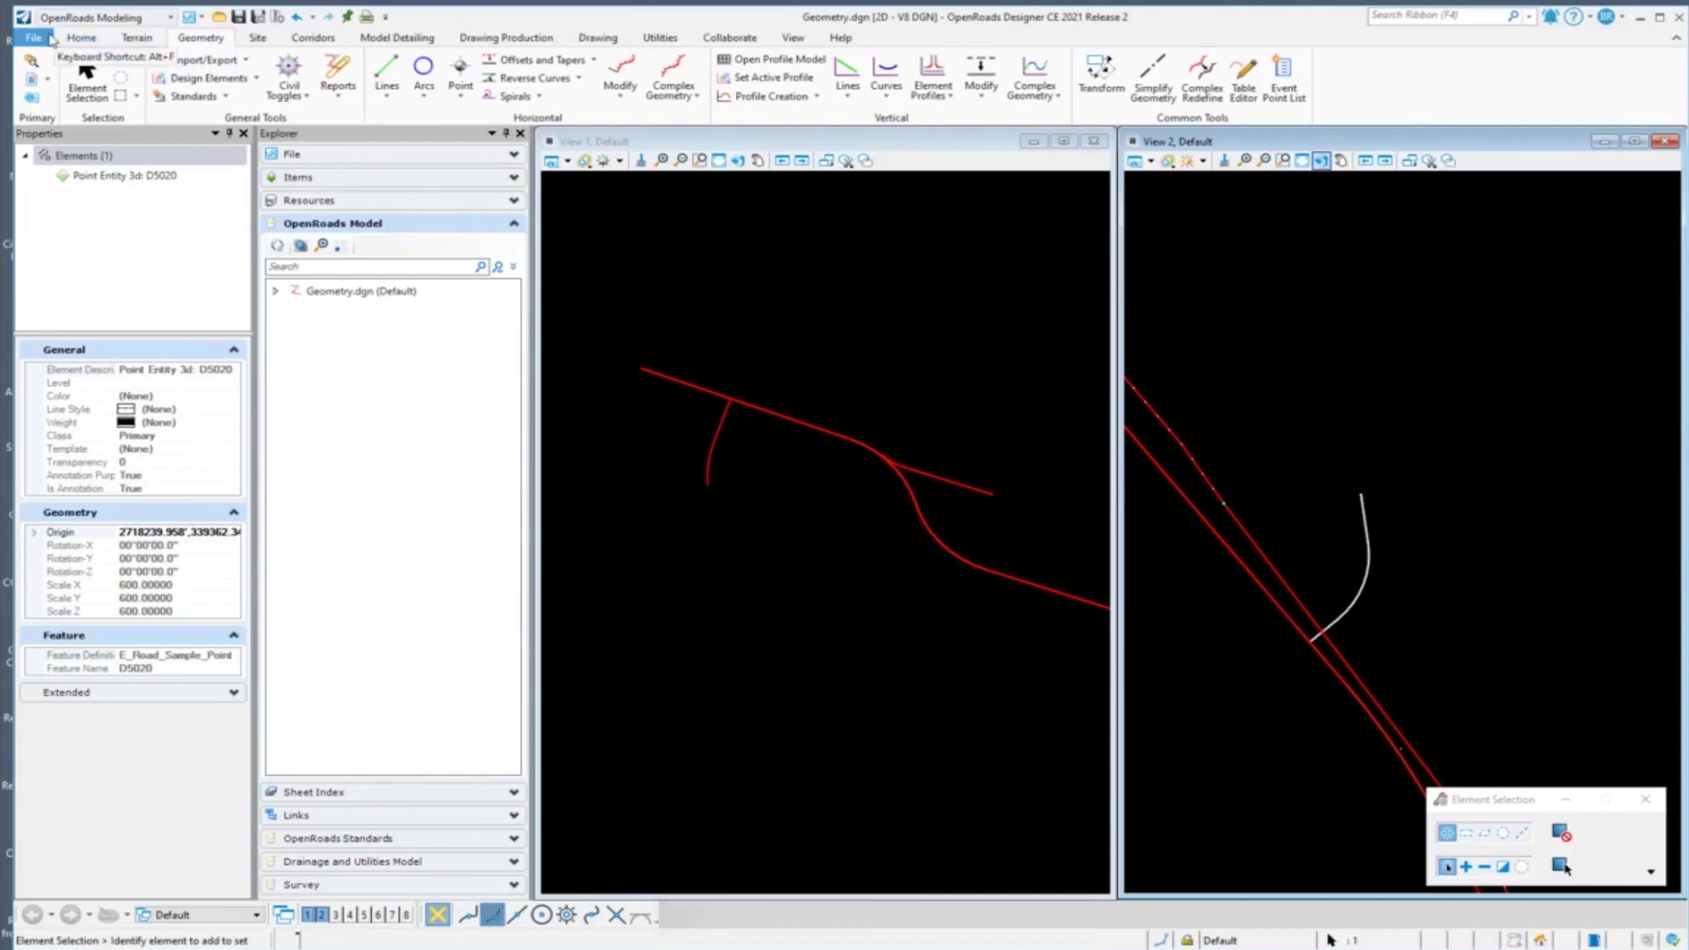
# Step: Open the Corridor.dgn design file from the recent files list
pyautogui.click(46, 40)
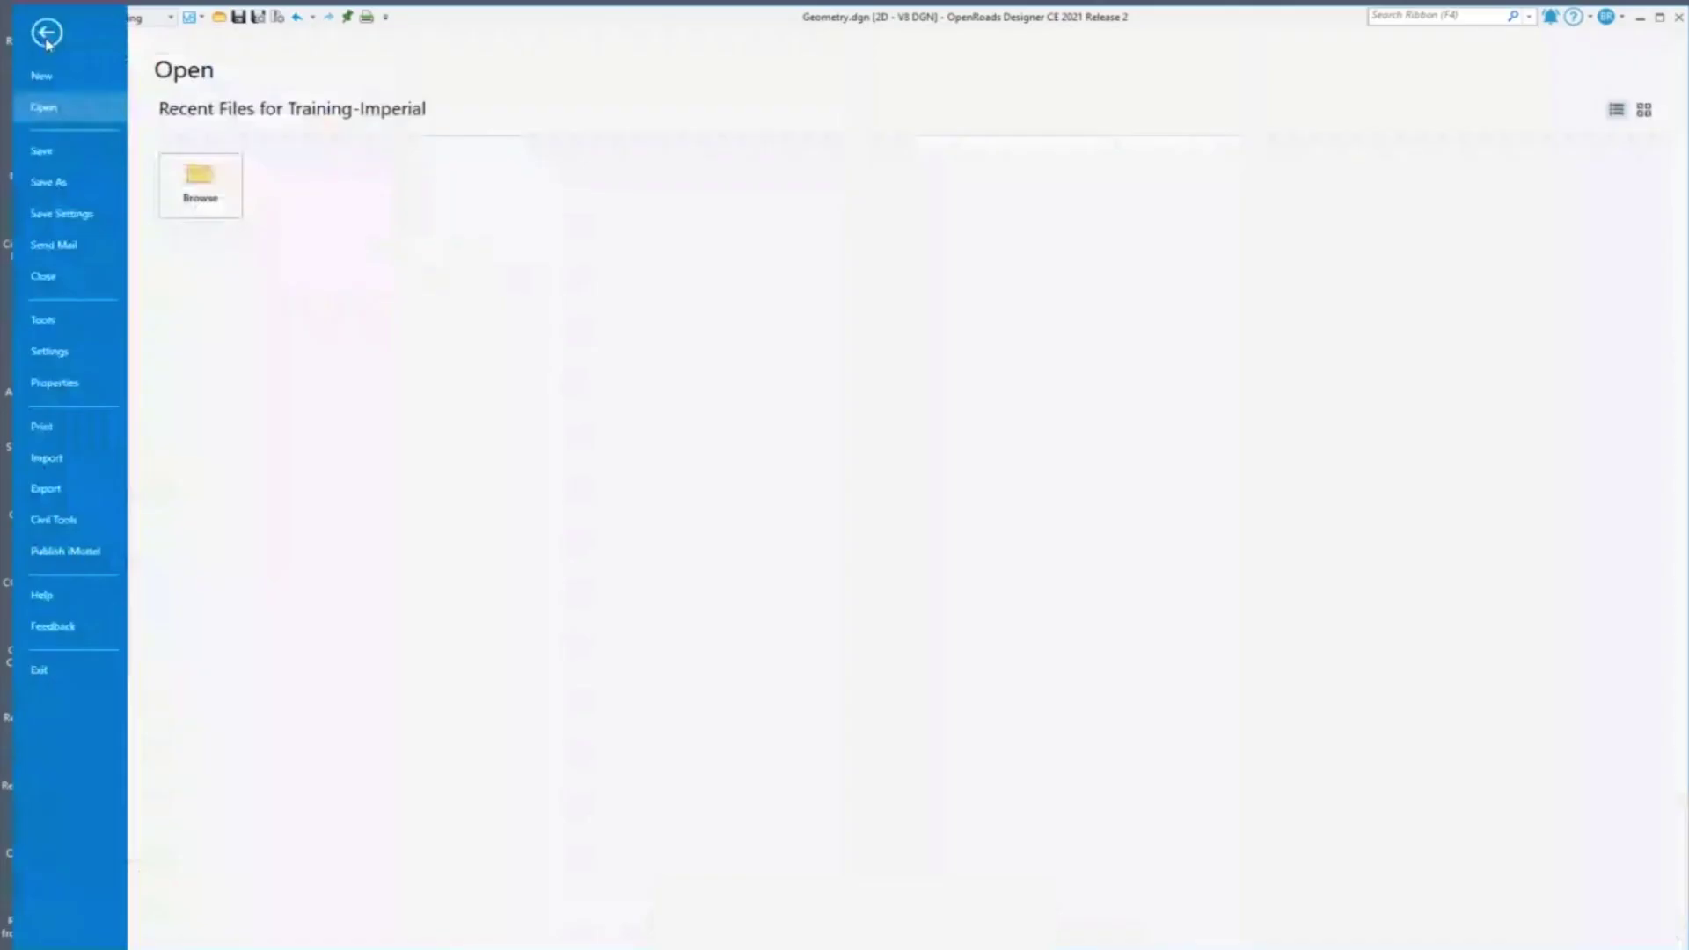
pyautogui.click(211, 322)
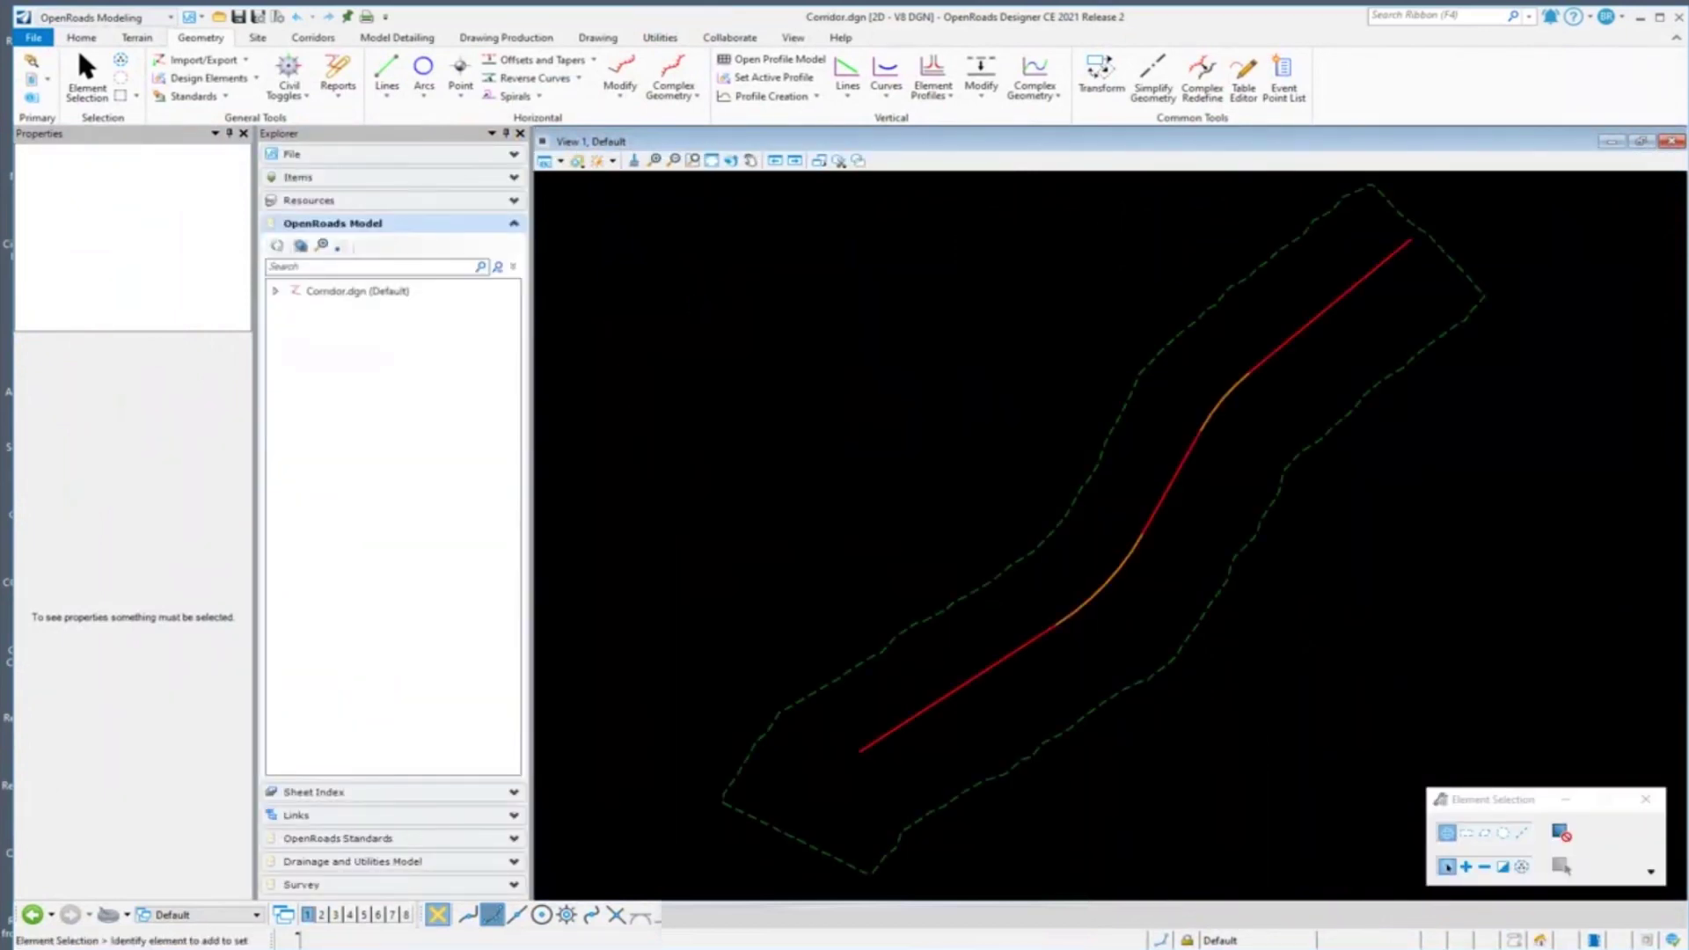
# Step: Set the referenced exist terrain model as the active terrain in Corridor.dgn
pyautogui.click(278, 915)
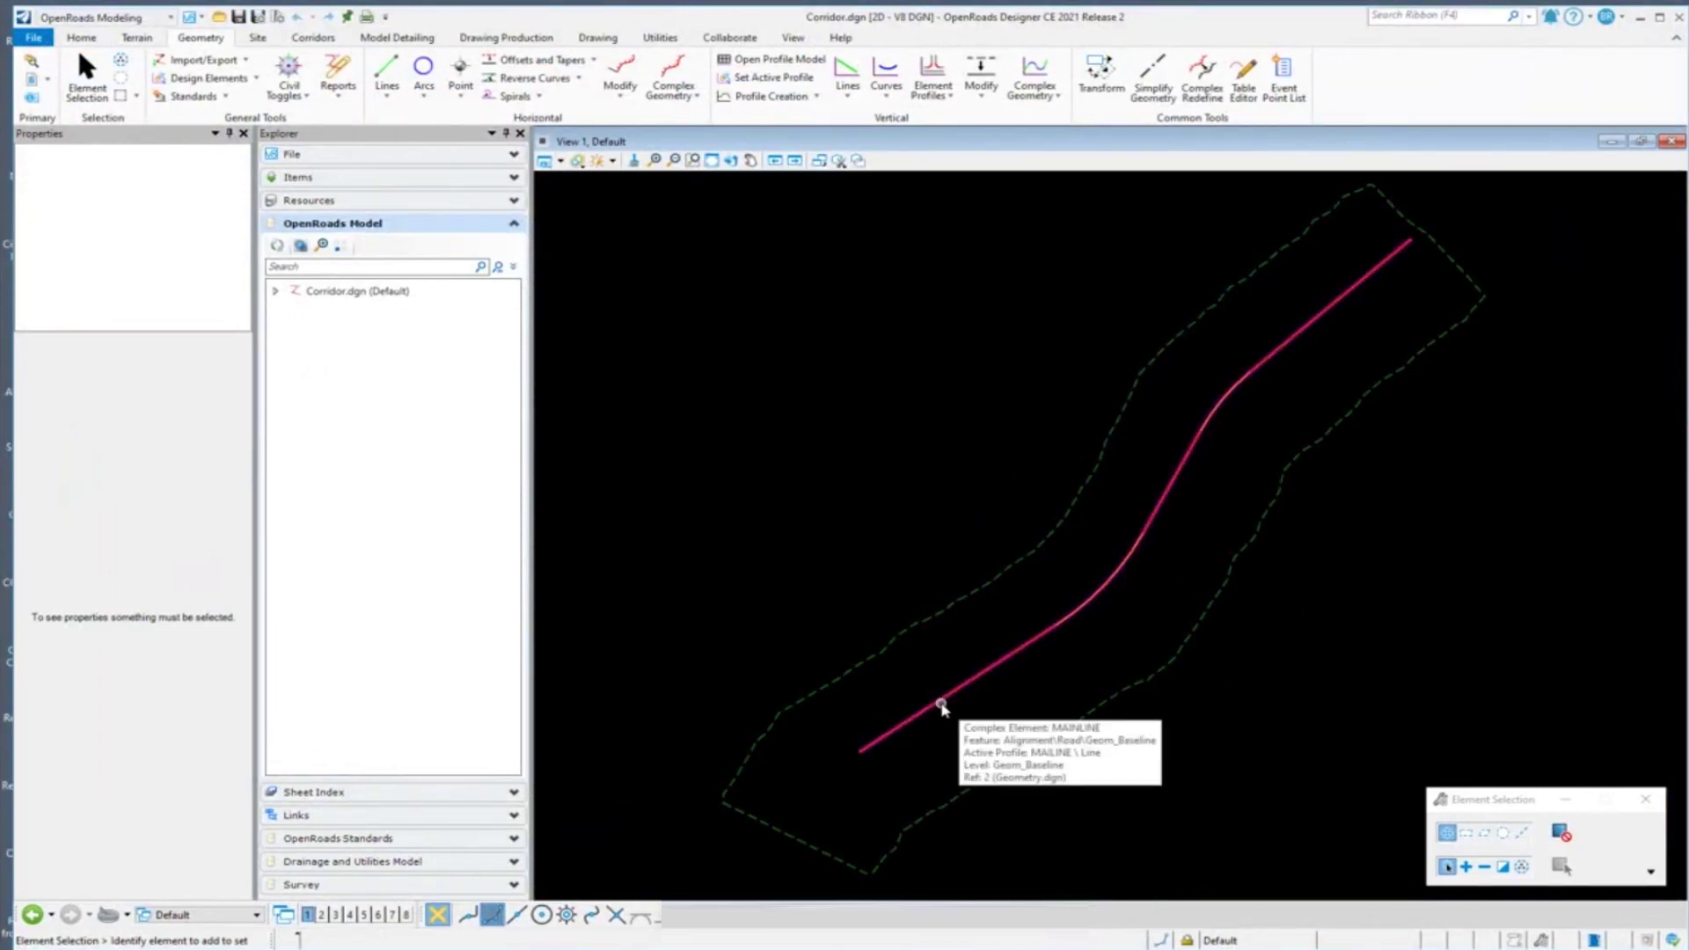
pyautogui.click(874, 676)
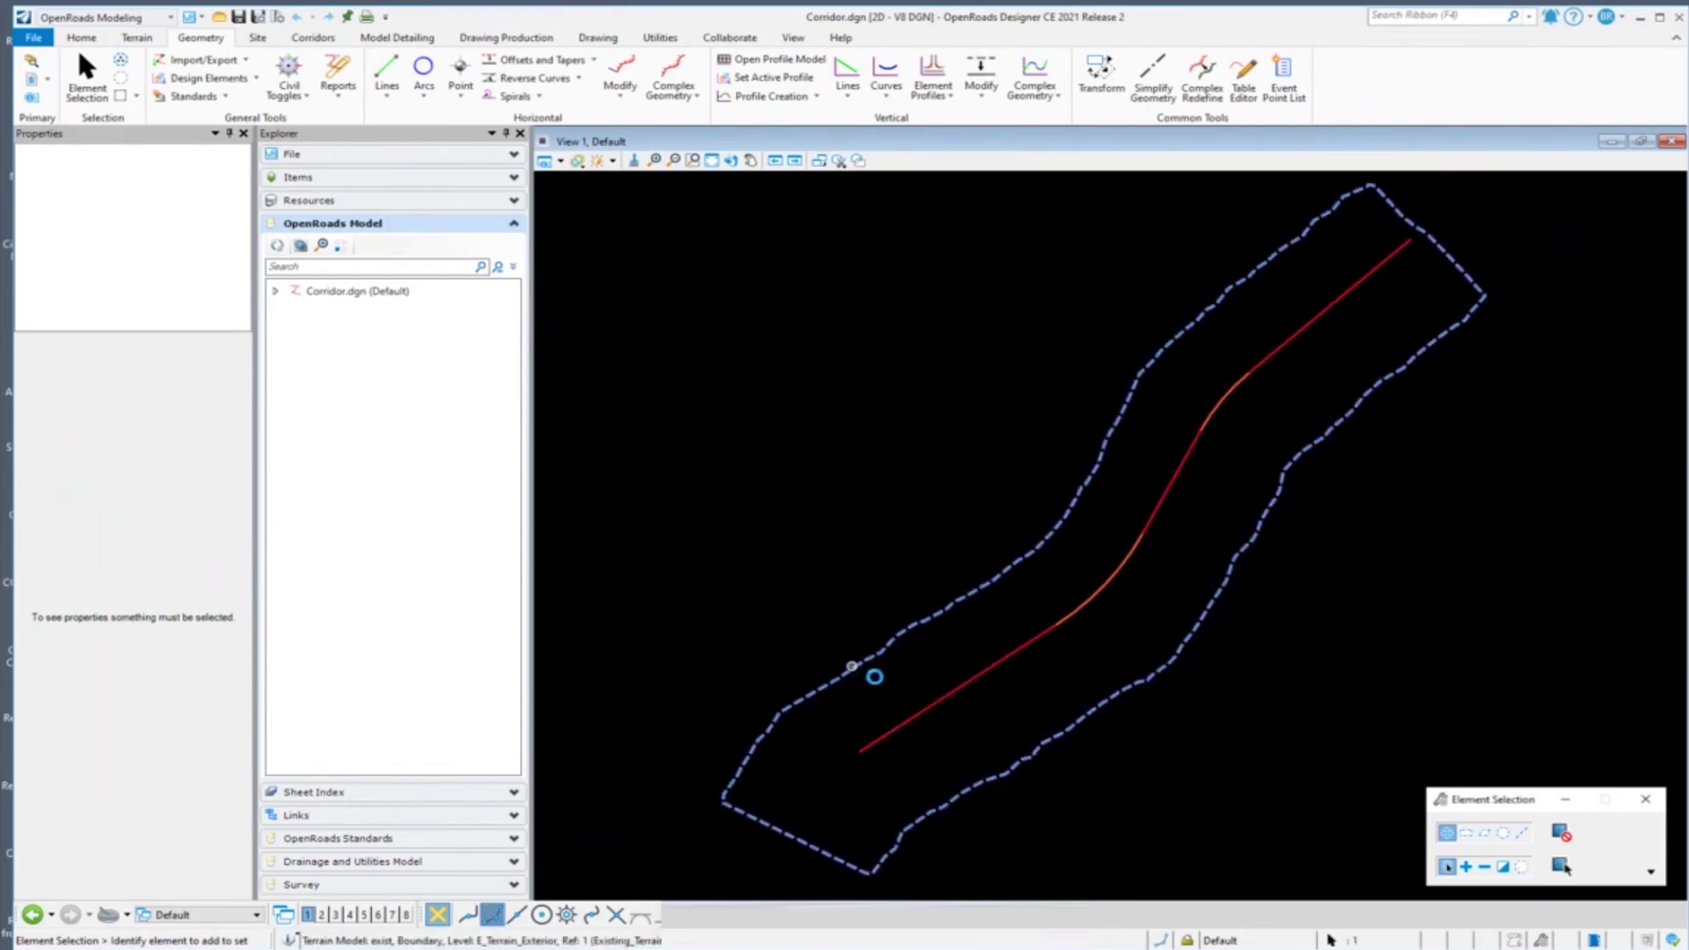
pyautogui.click(927, 646)
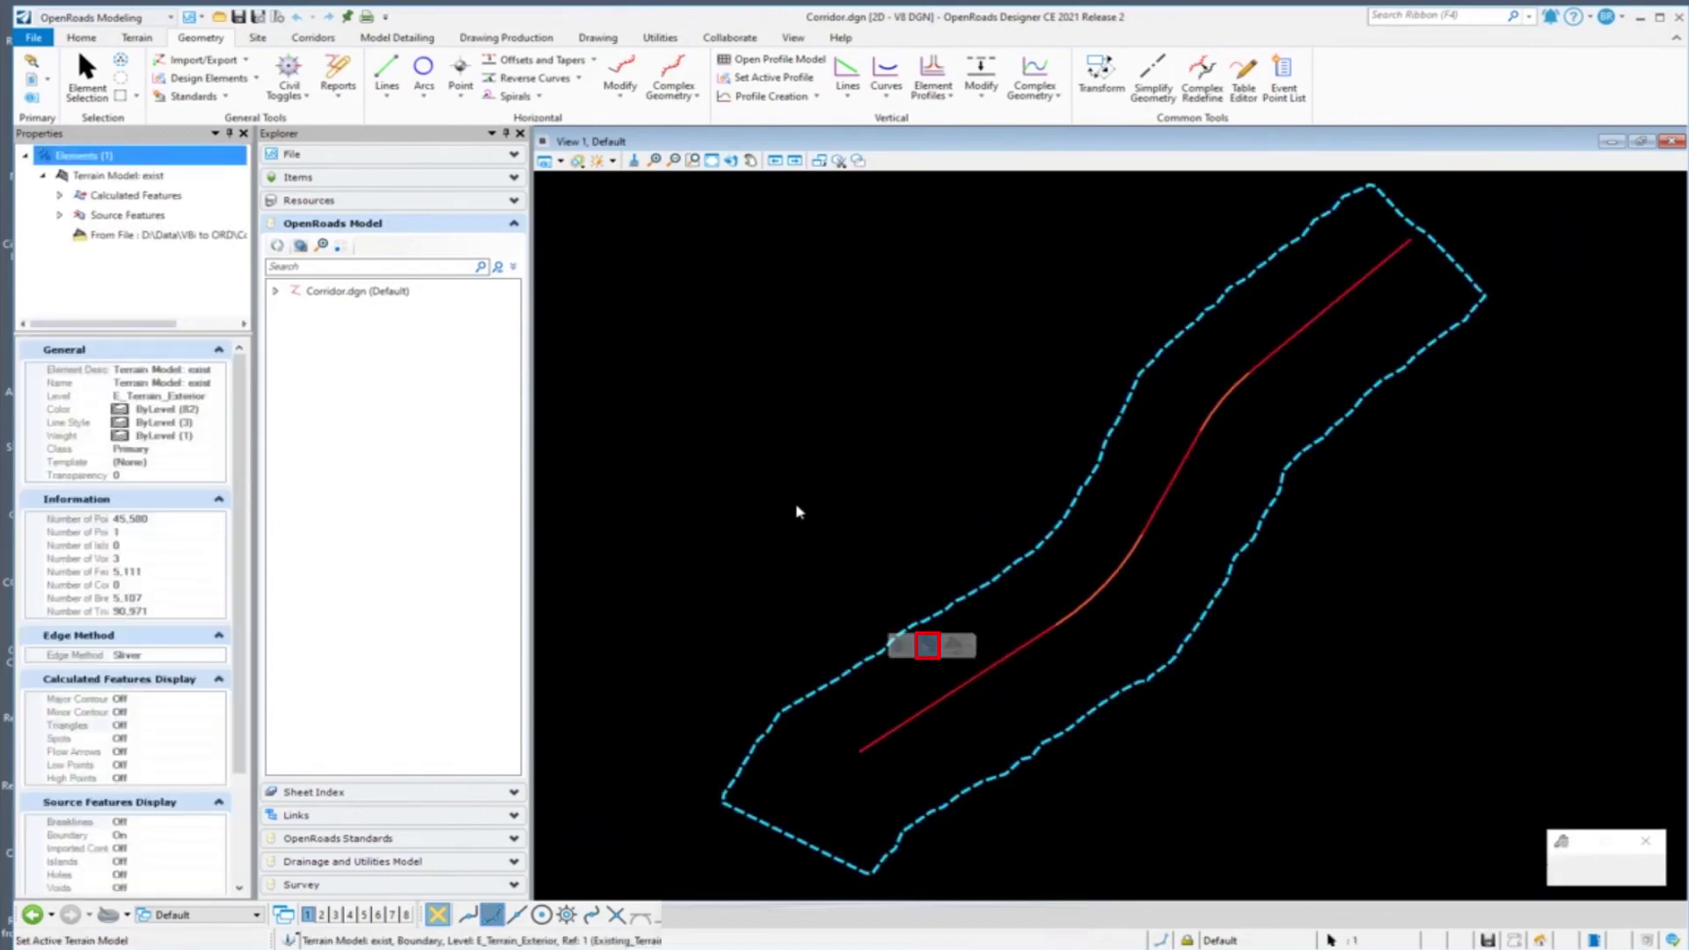
pyautogui.click(797, 508)
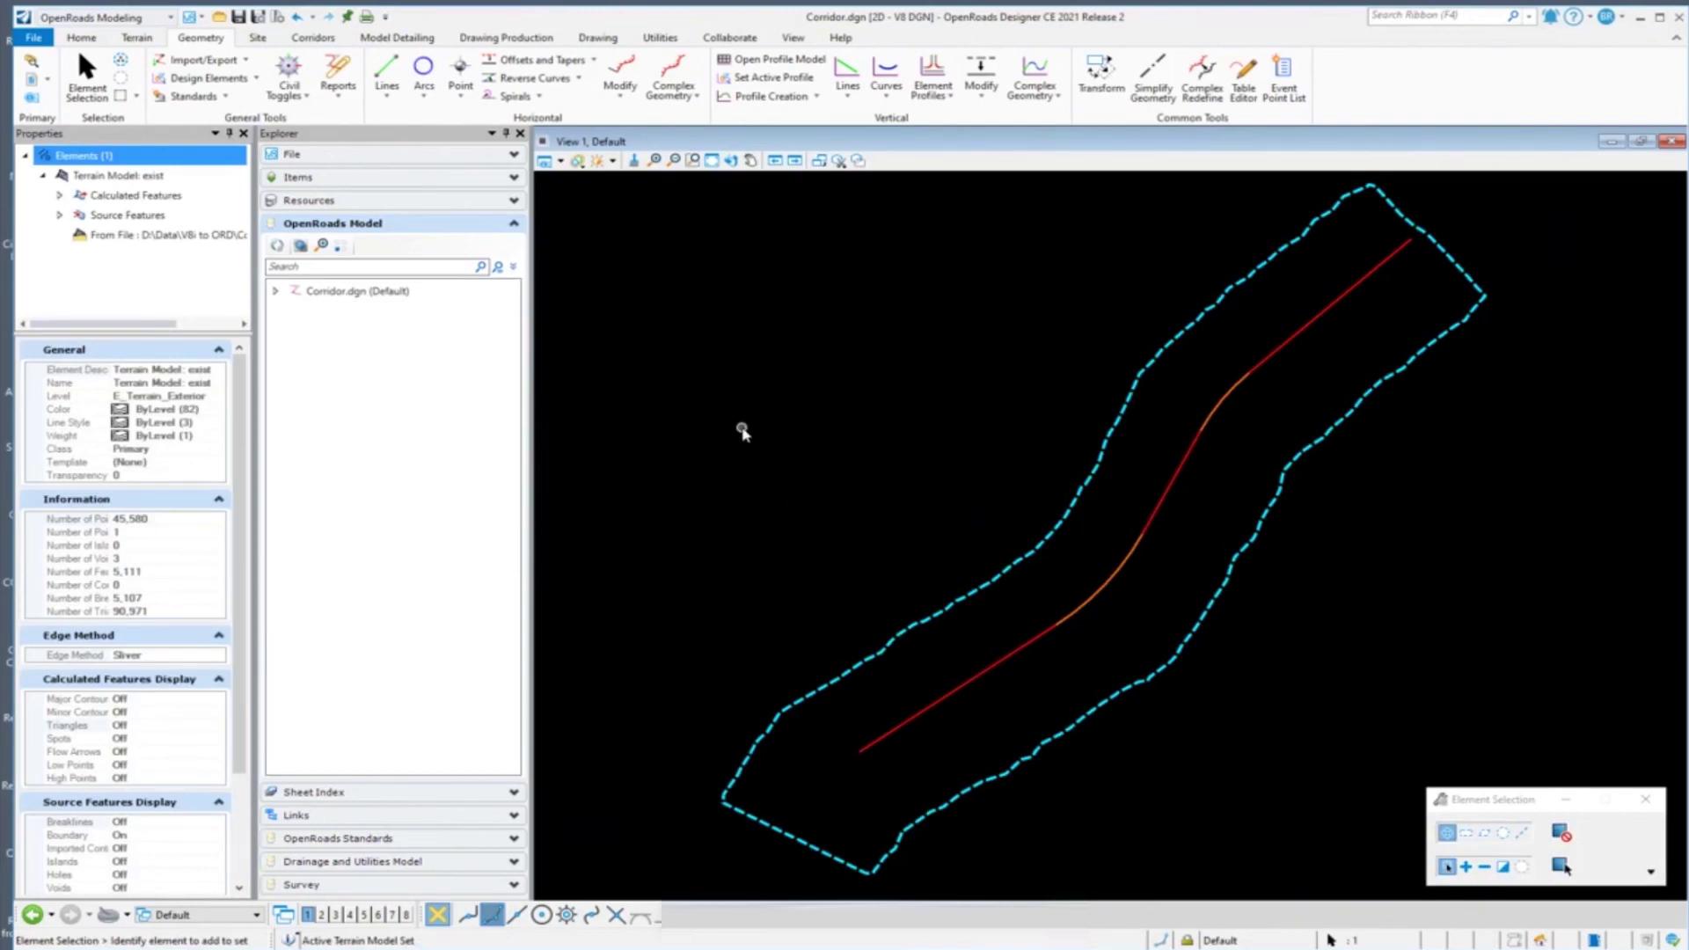
# Step: Import the Mainline corridor from the IRD file, accepting the missing dependencies warning
pyautogui.click(311, 37)
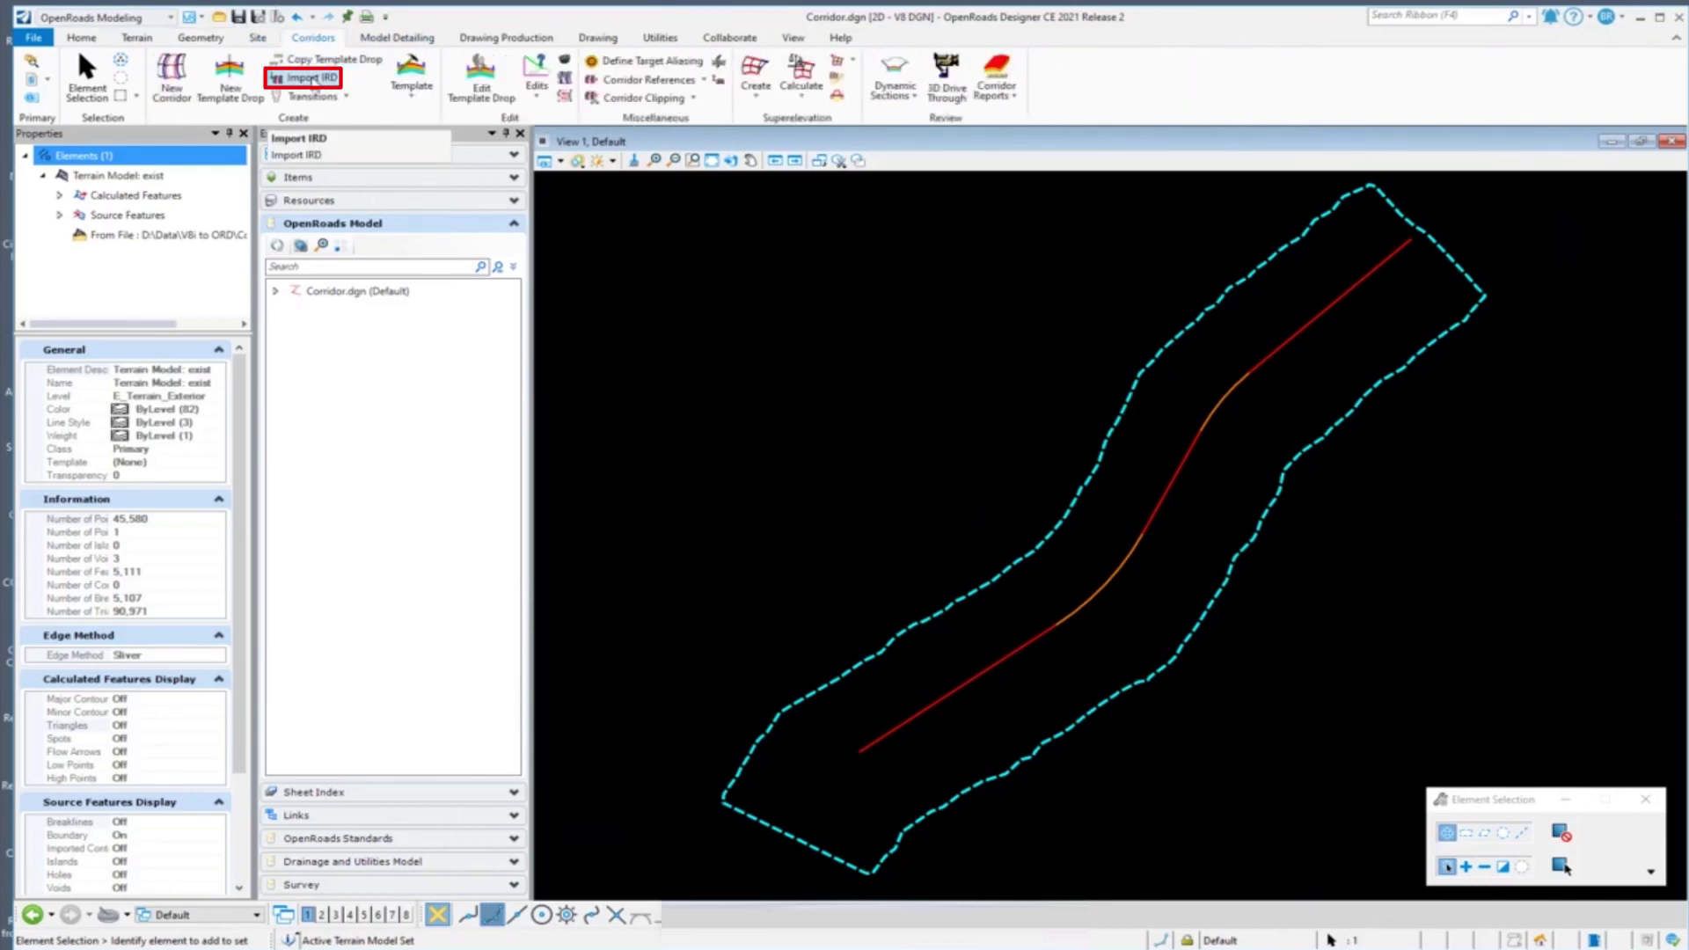
pyautogui.click(310, 78)
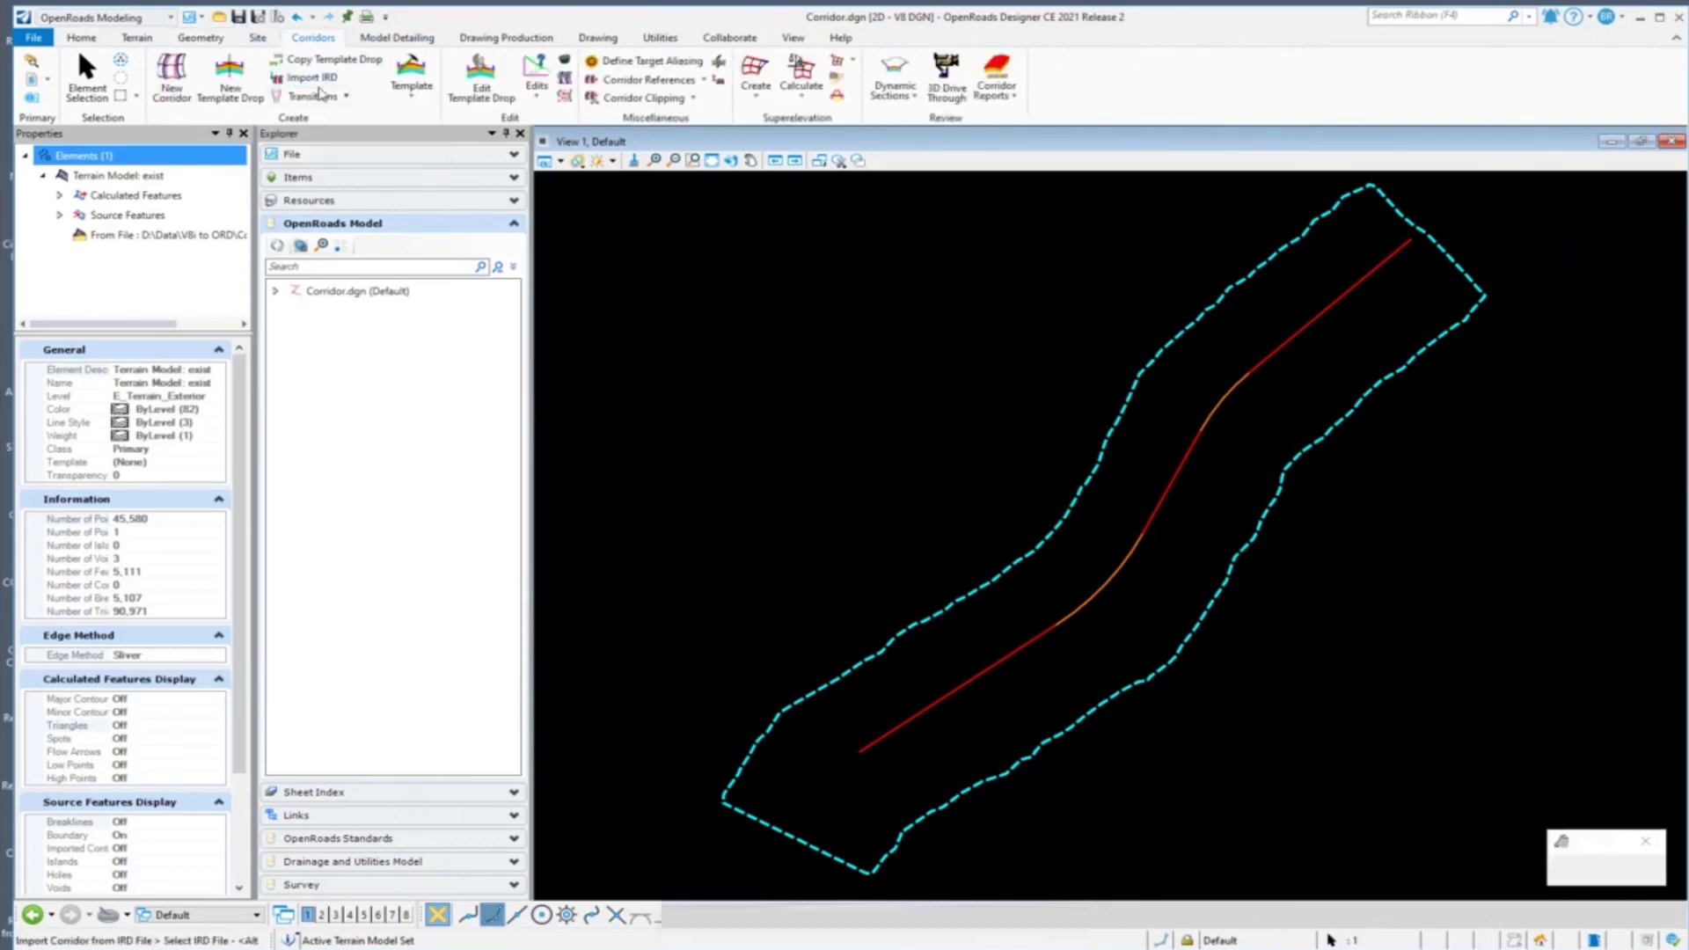
pyautogui.click(633, 275)
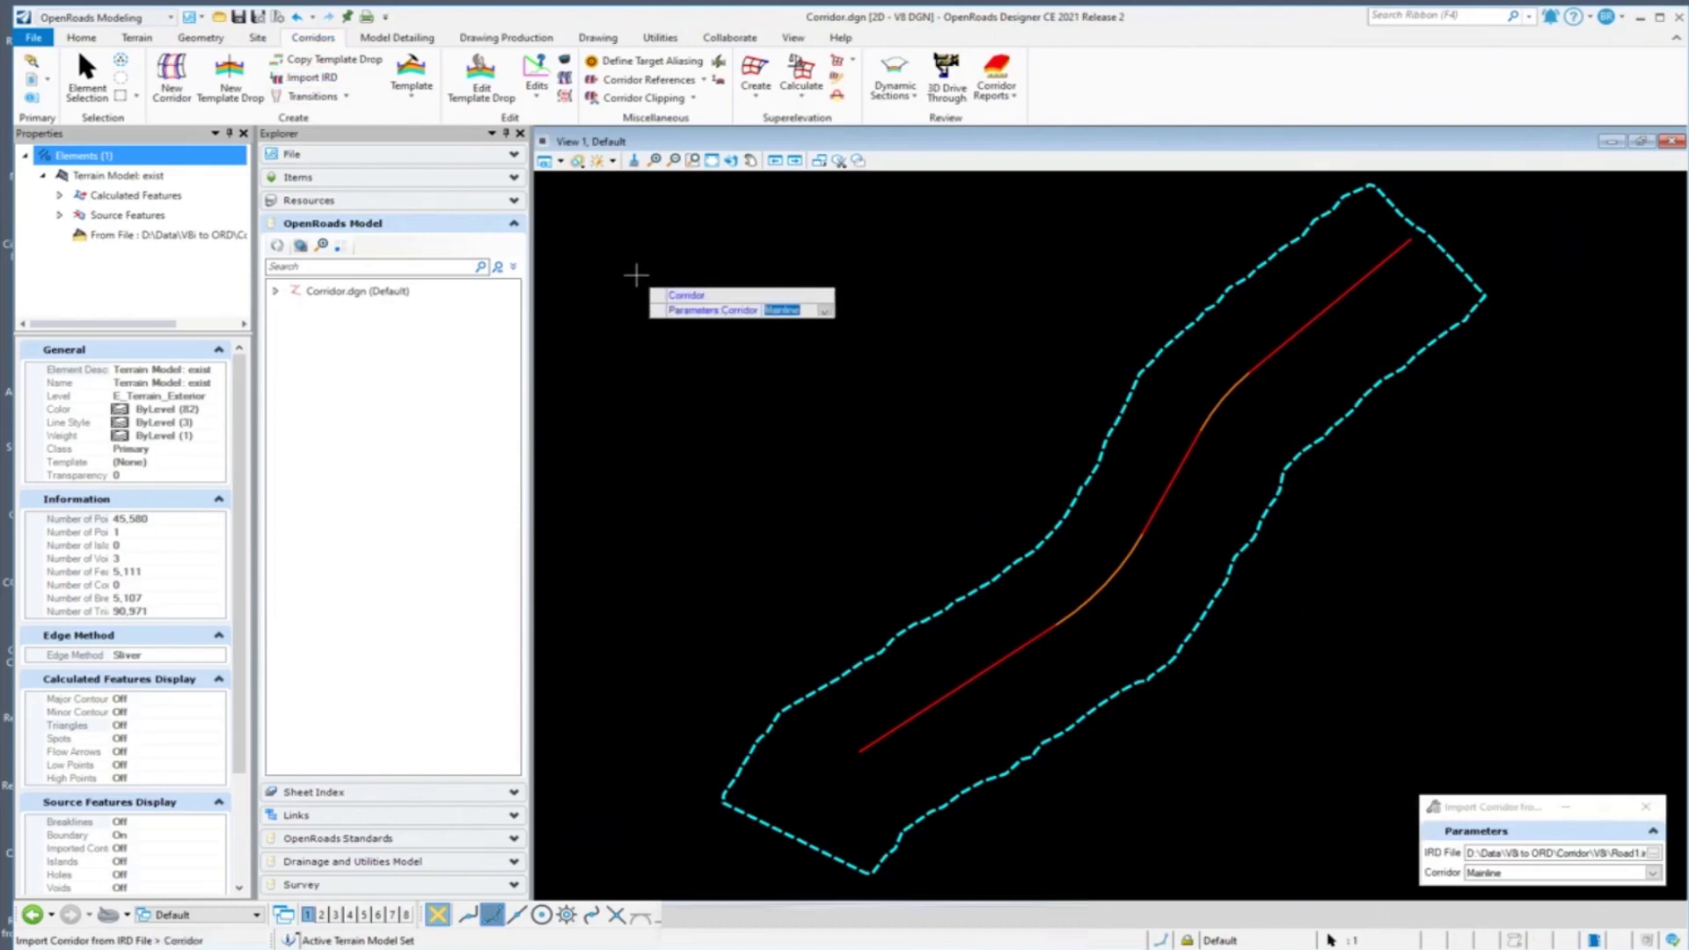
pyautogui.click(630, 266)
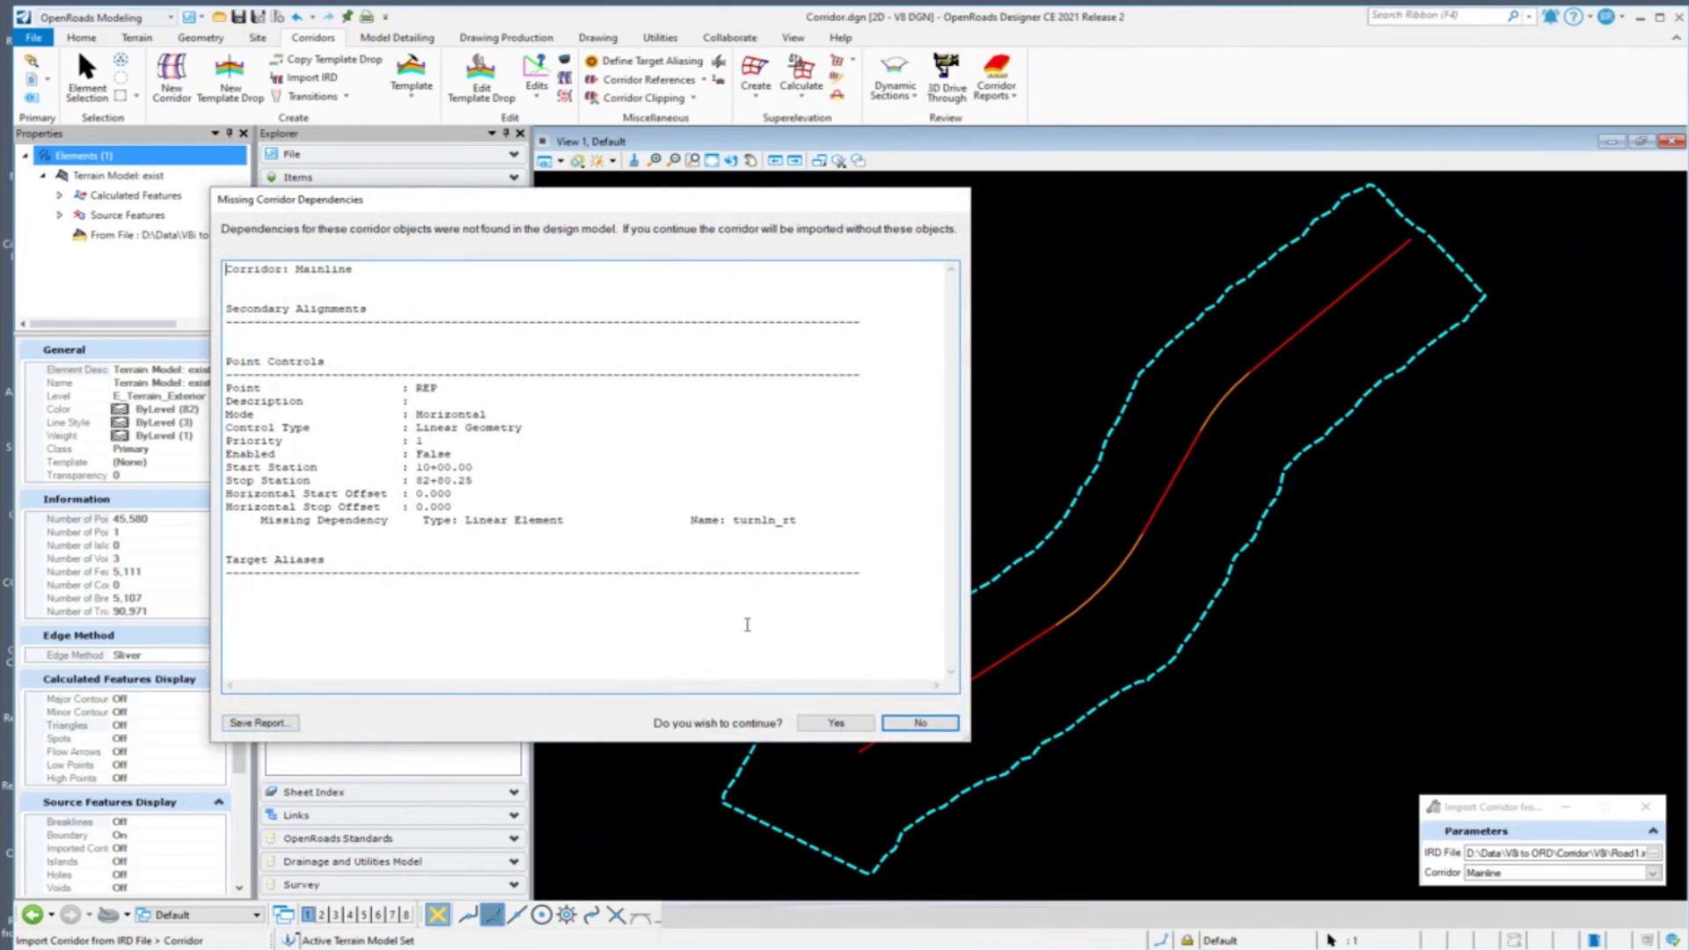
pyautogui.click(837, 723)
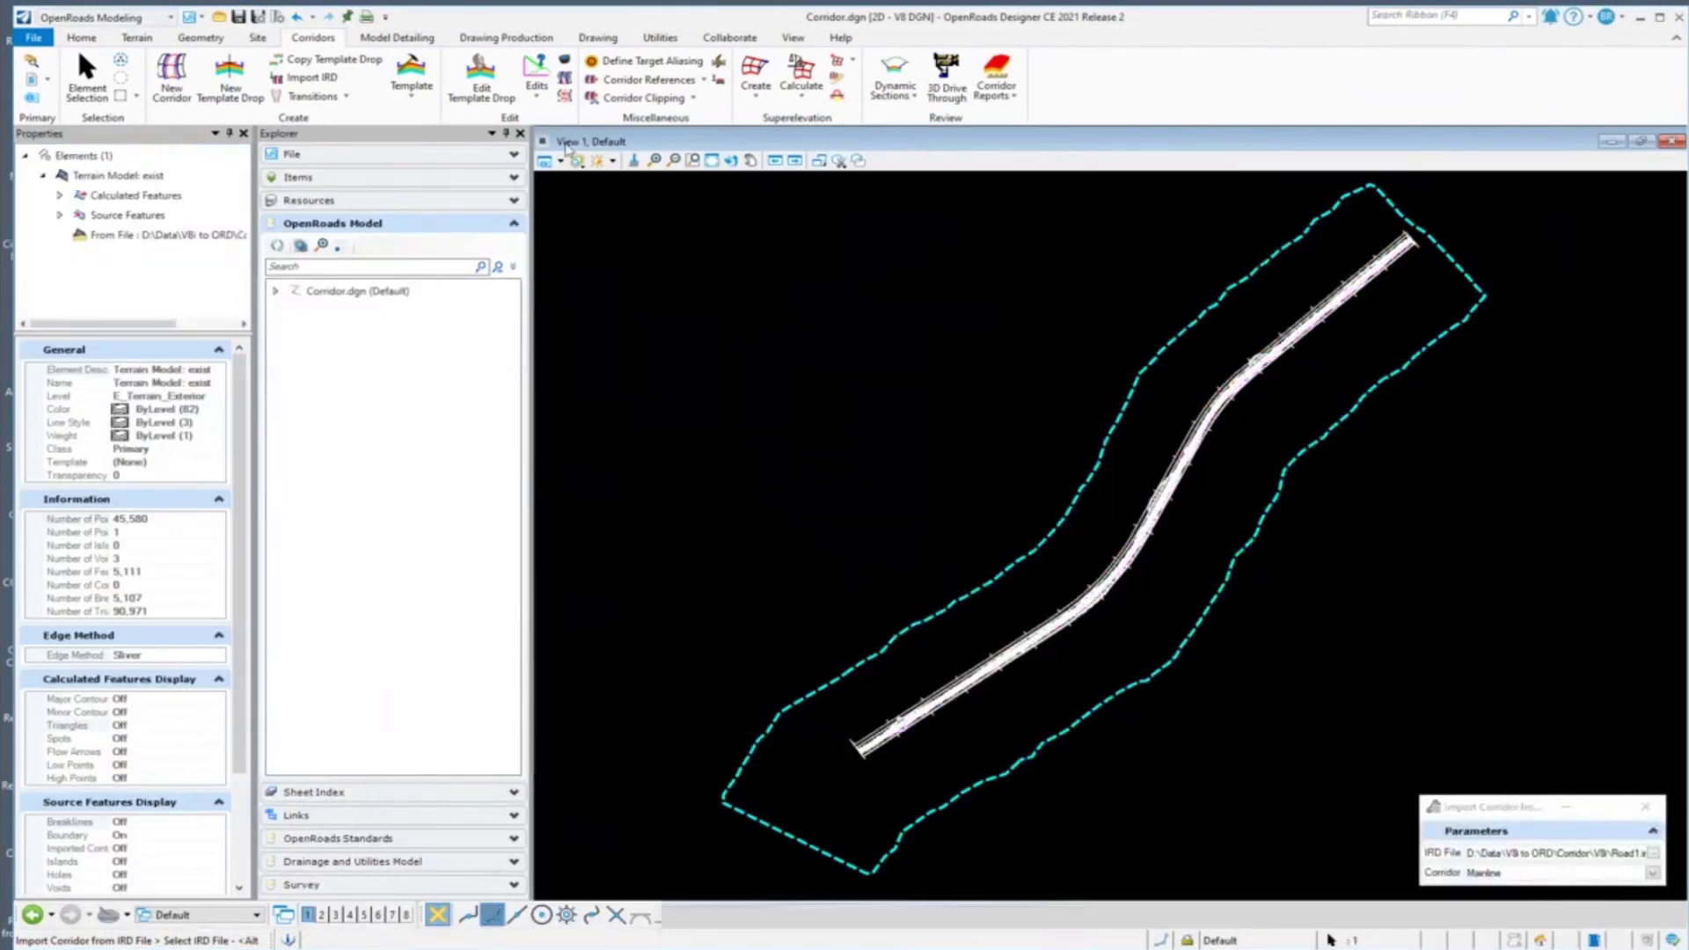
pyautogui.click(101, 70)
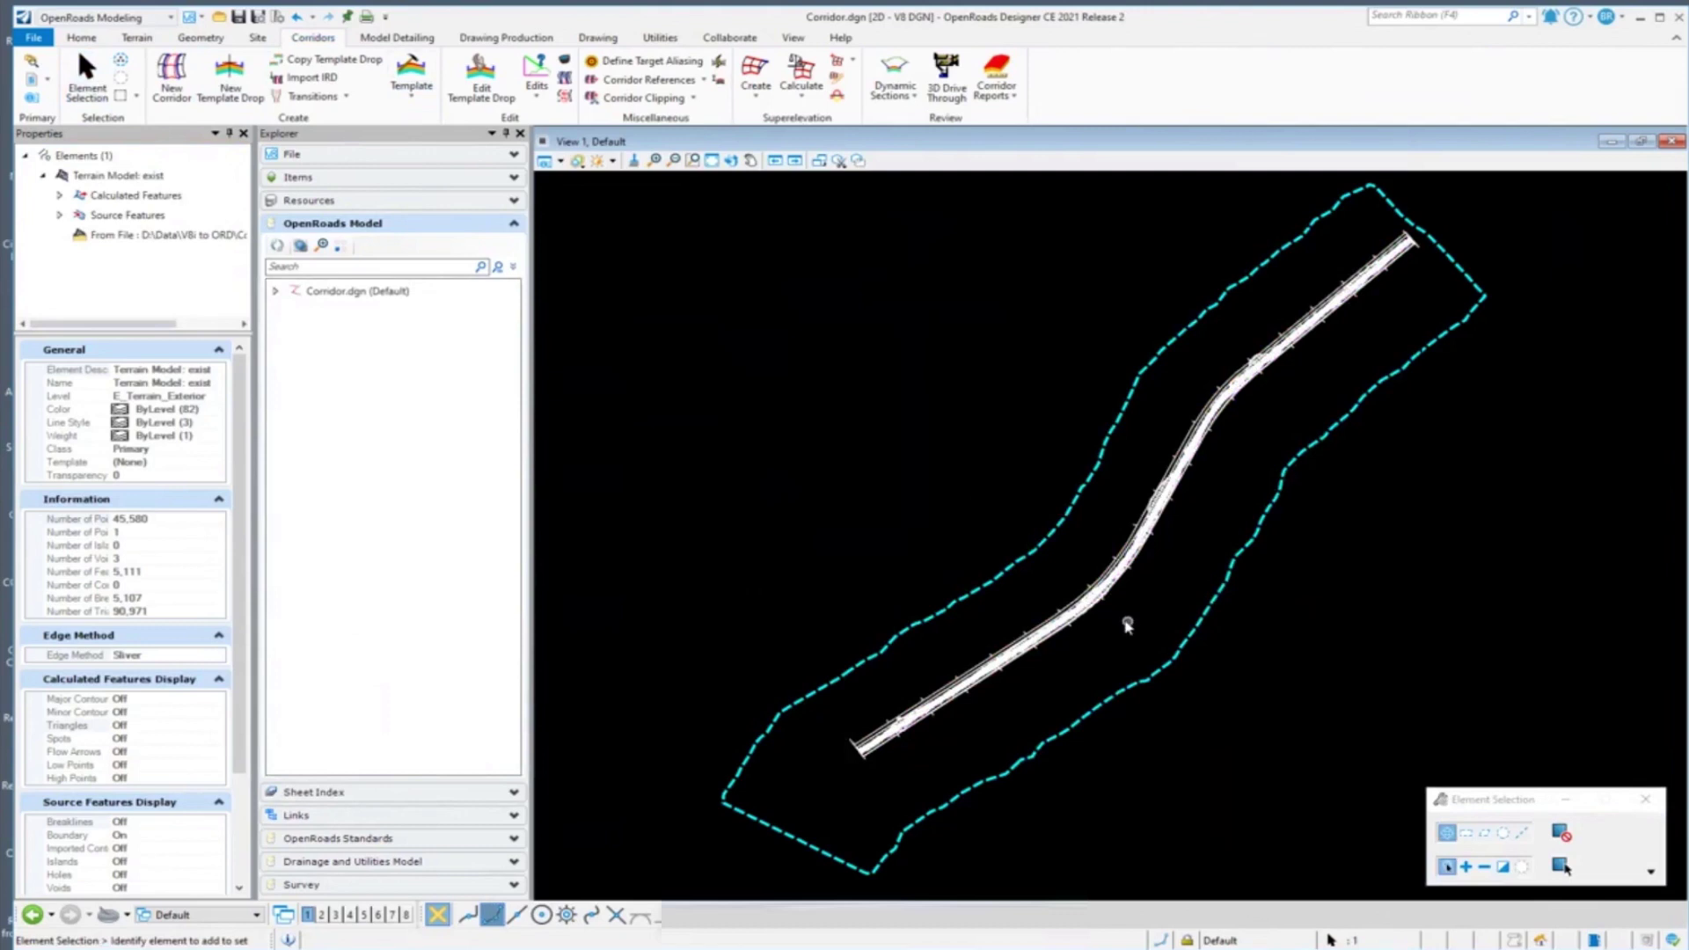
pyautogui.scroll(4, 1081, 621)
pyautogui.scroll(2, 1081, 622)
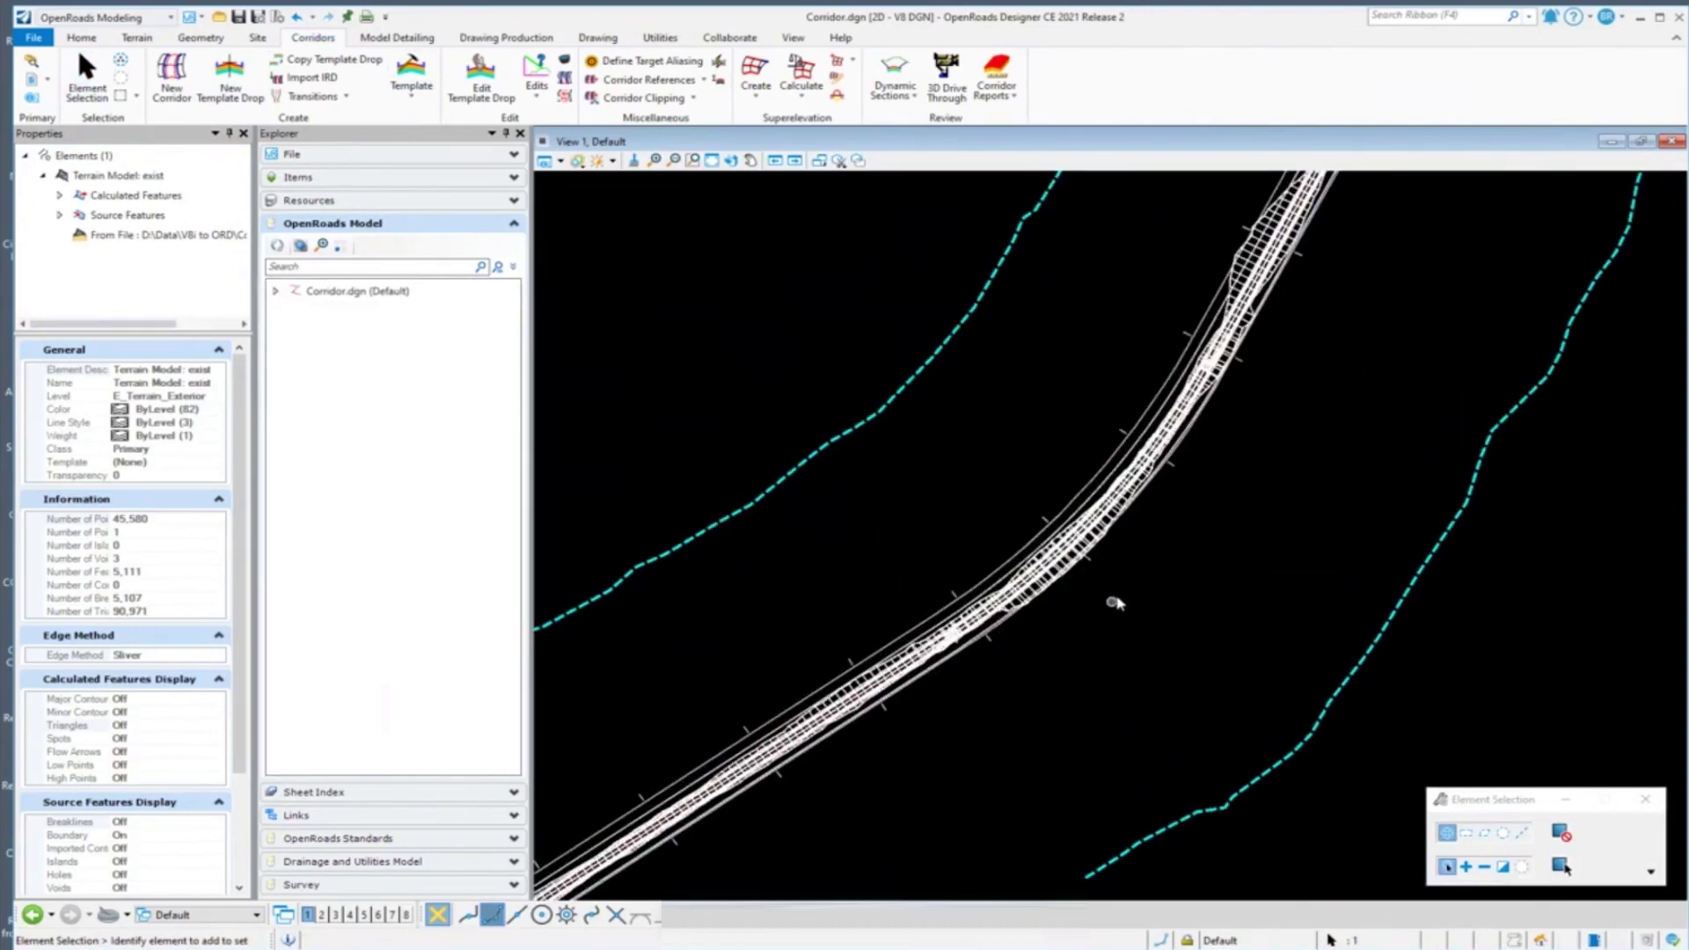
pyautogui.scroll(-1, 1113, 598)
pyautogui.click(605, 849)
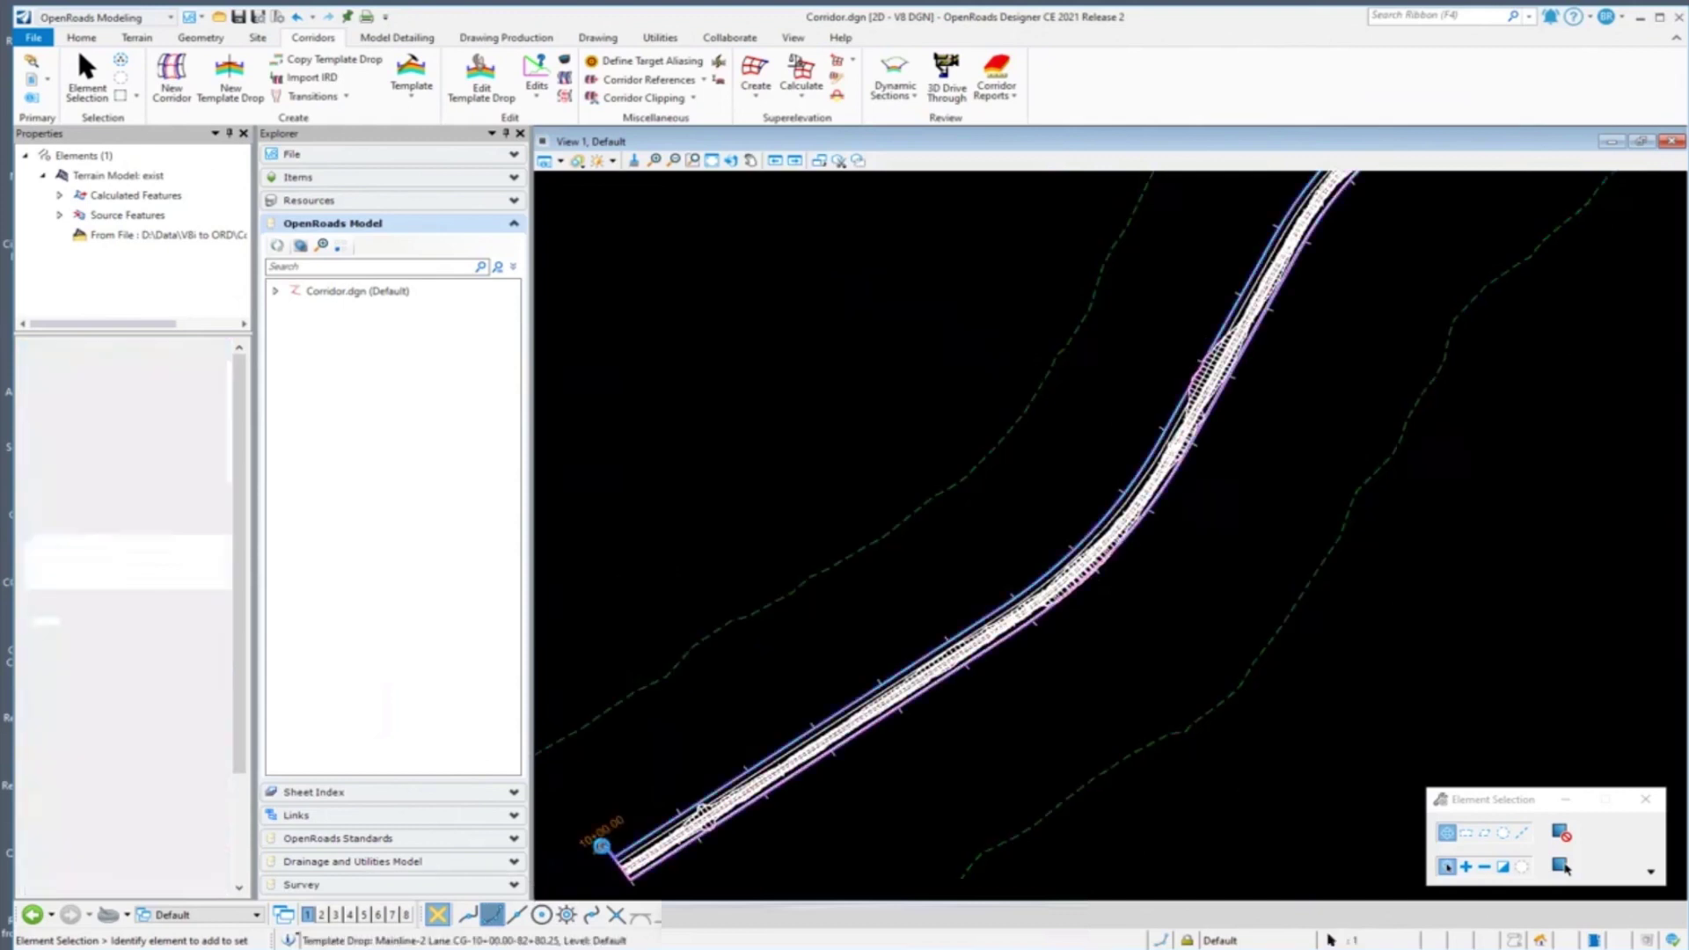
pyautogui.moveTo(609, 850)
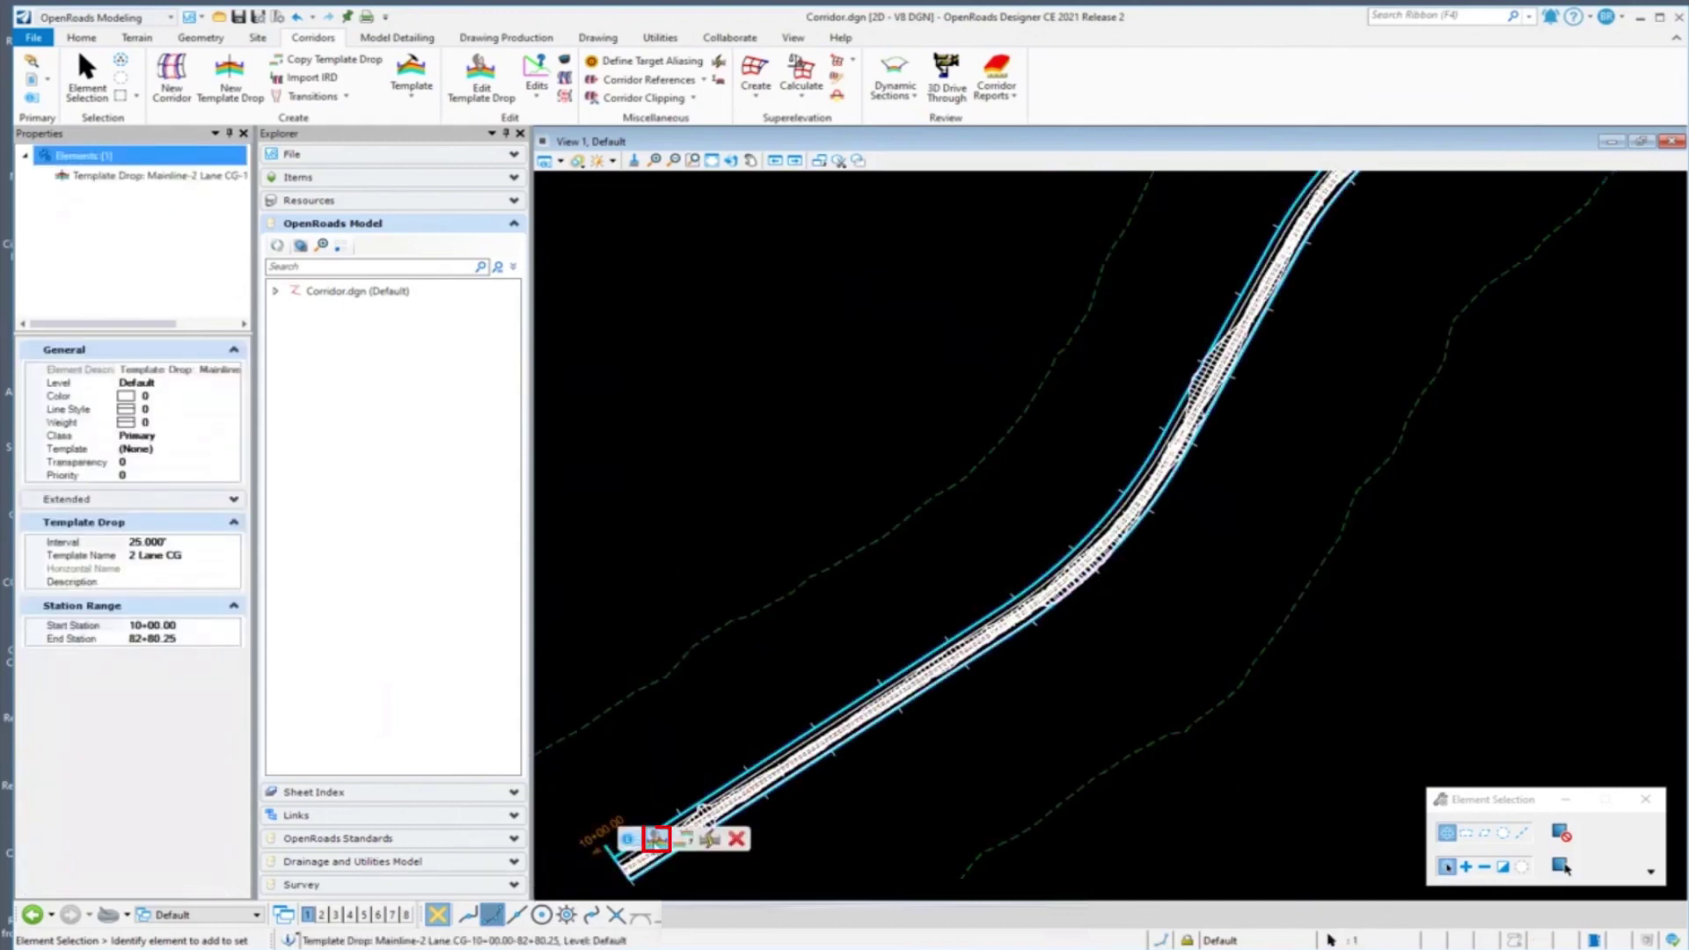
pyautogui.click(655, 838)
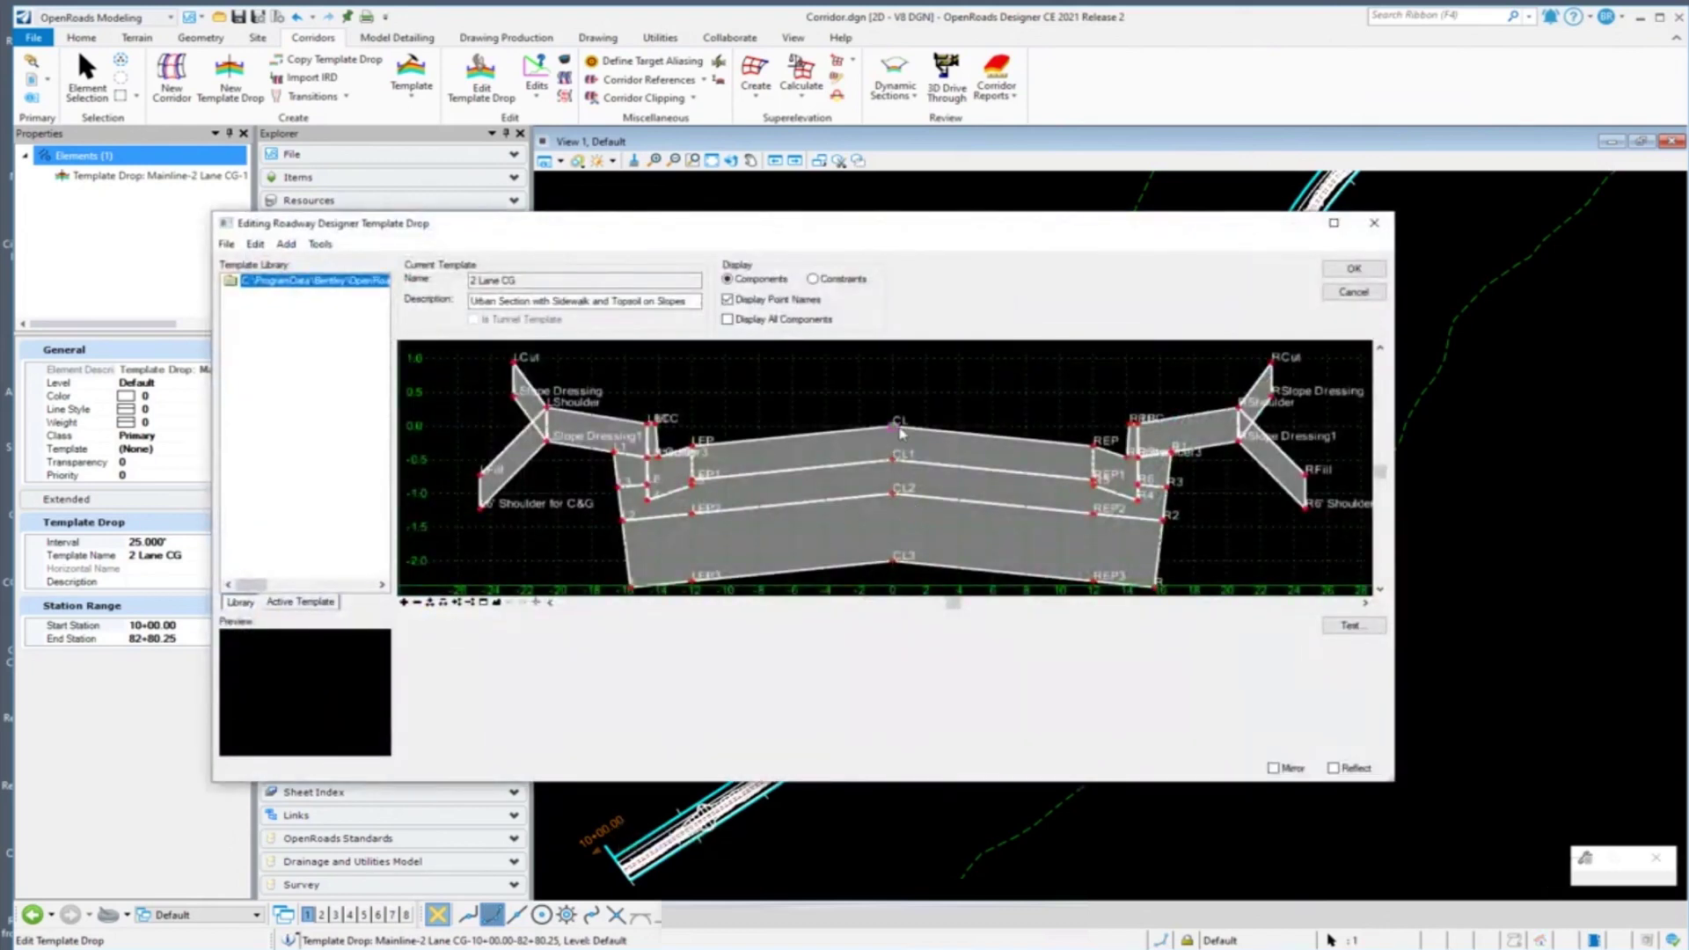
pyautogui.moveTo(893, 429)
pyautogui.moveTo(771, 444)
pyautogui.click(1353, 292)
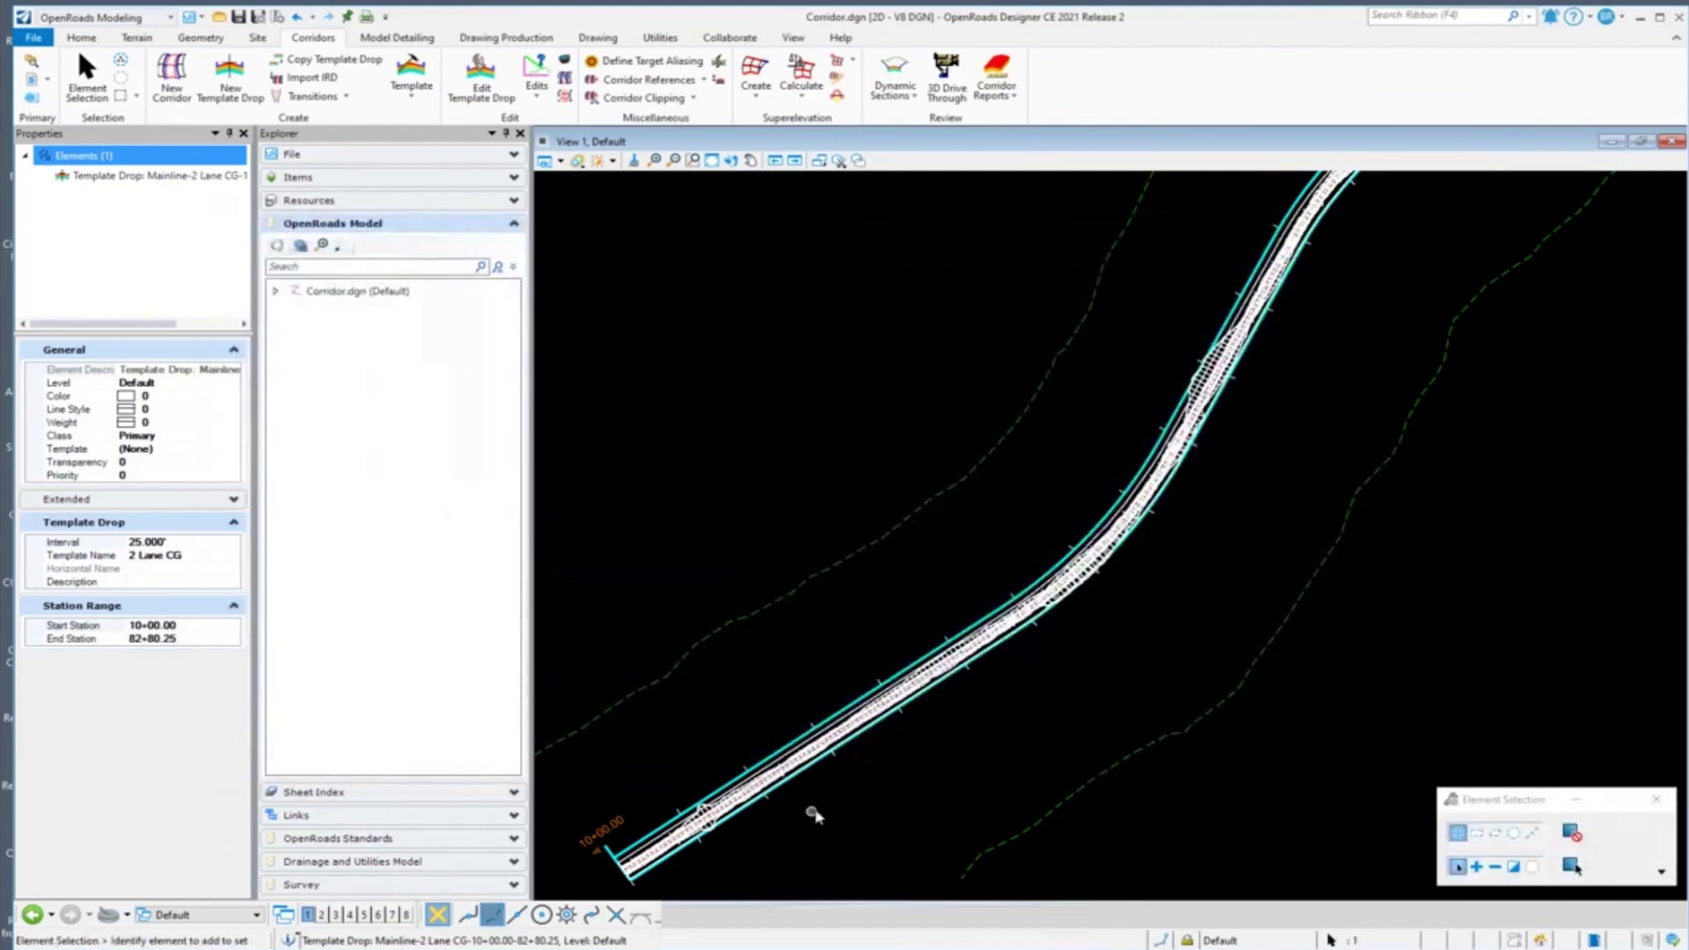
# Step: Launch Feature Remapper from Civil Tools, pointed at the Corridor folder configuration
pyautogui.click(37, 38)
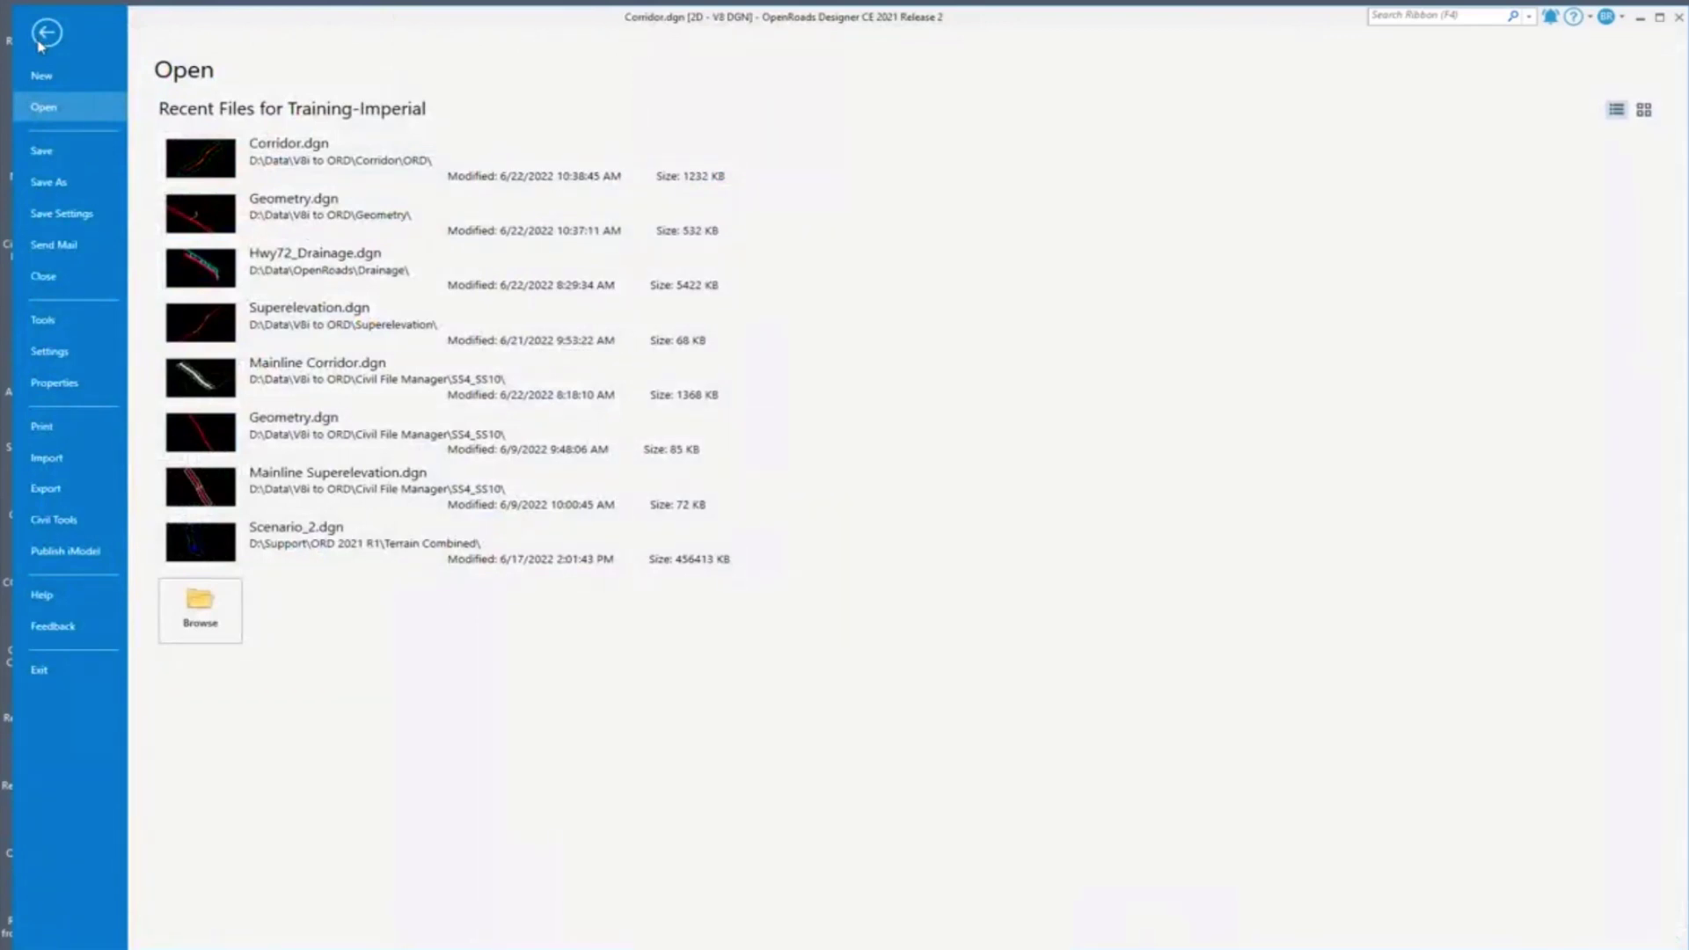
pyautogui.click(77, 520)
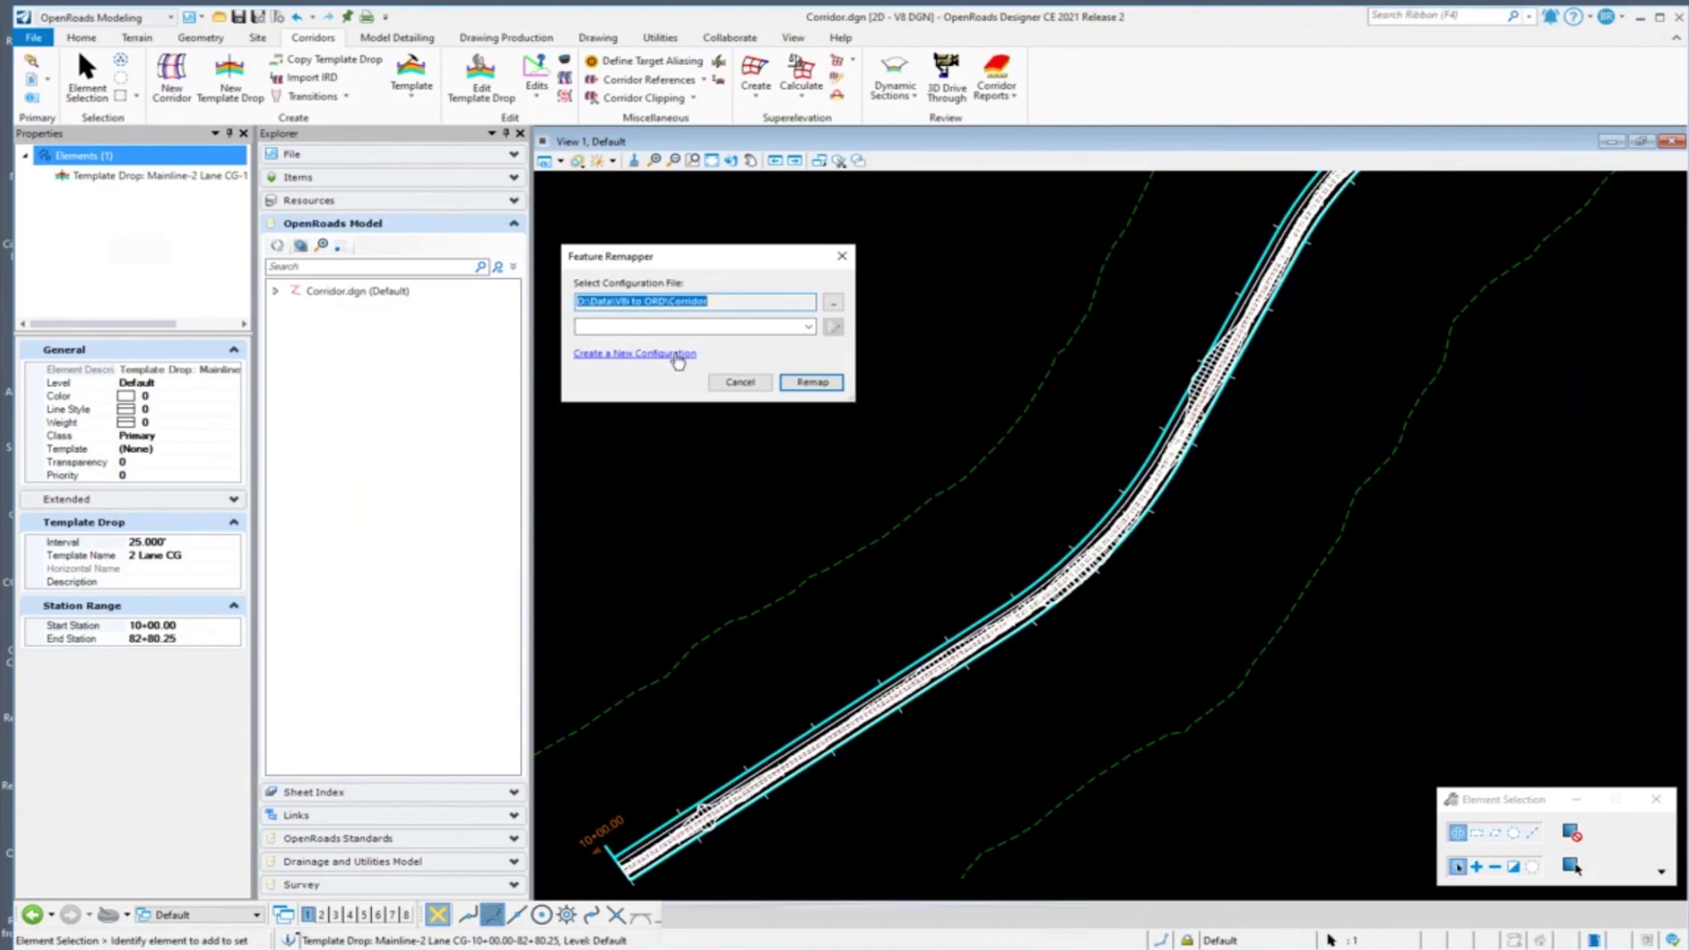
# Step: Create a new remapper configuration and name it AnswerHours Config
pyautogui.click(808, 327)
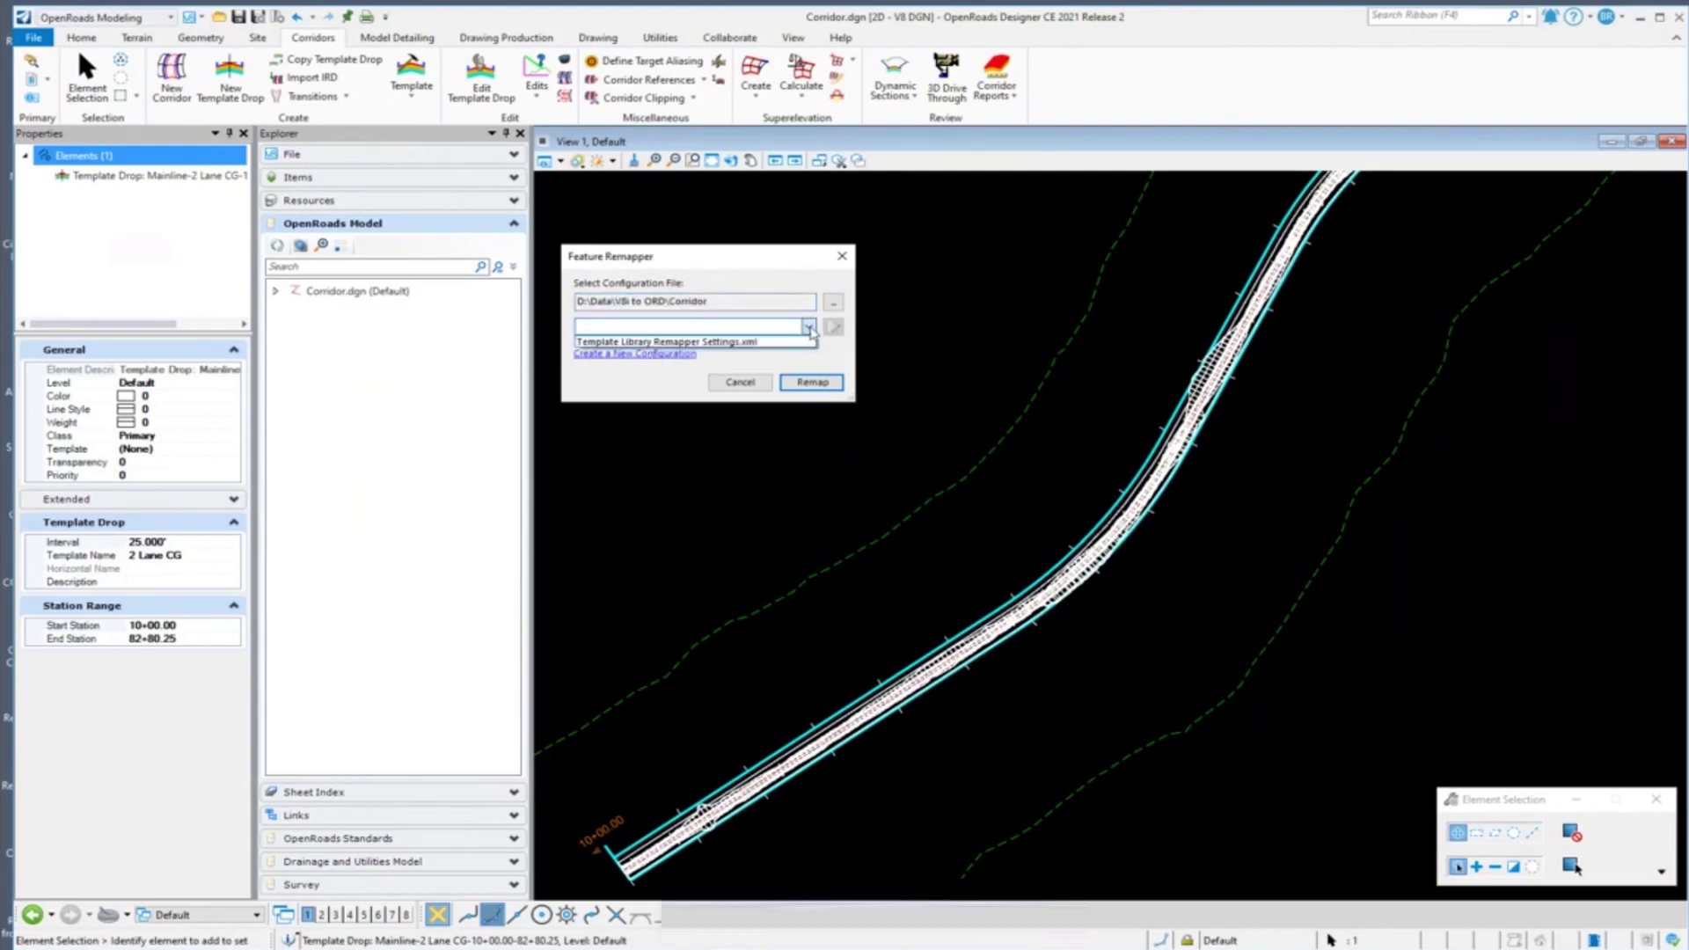
pyautogui.click(776, 278)
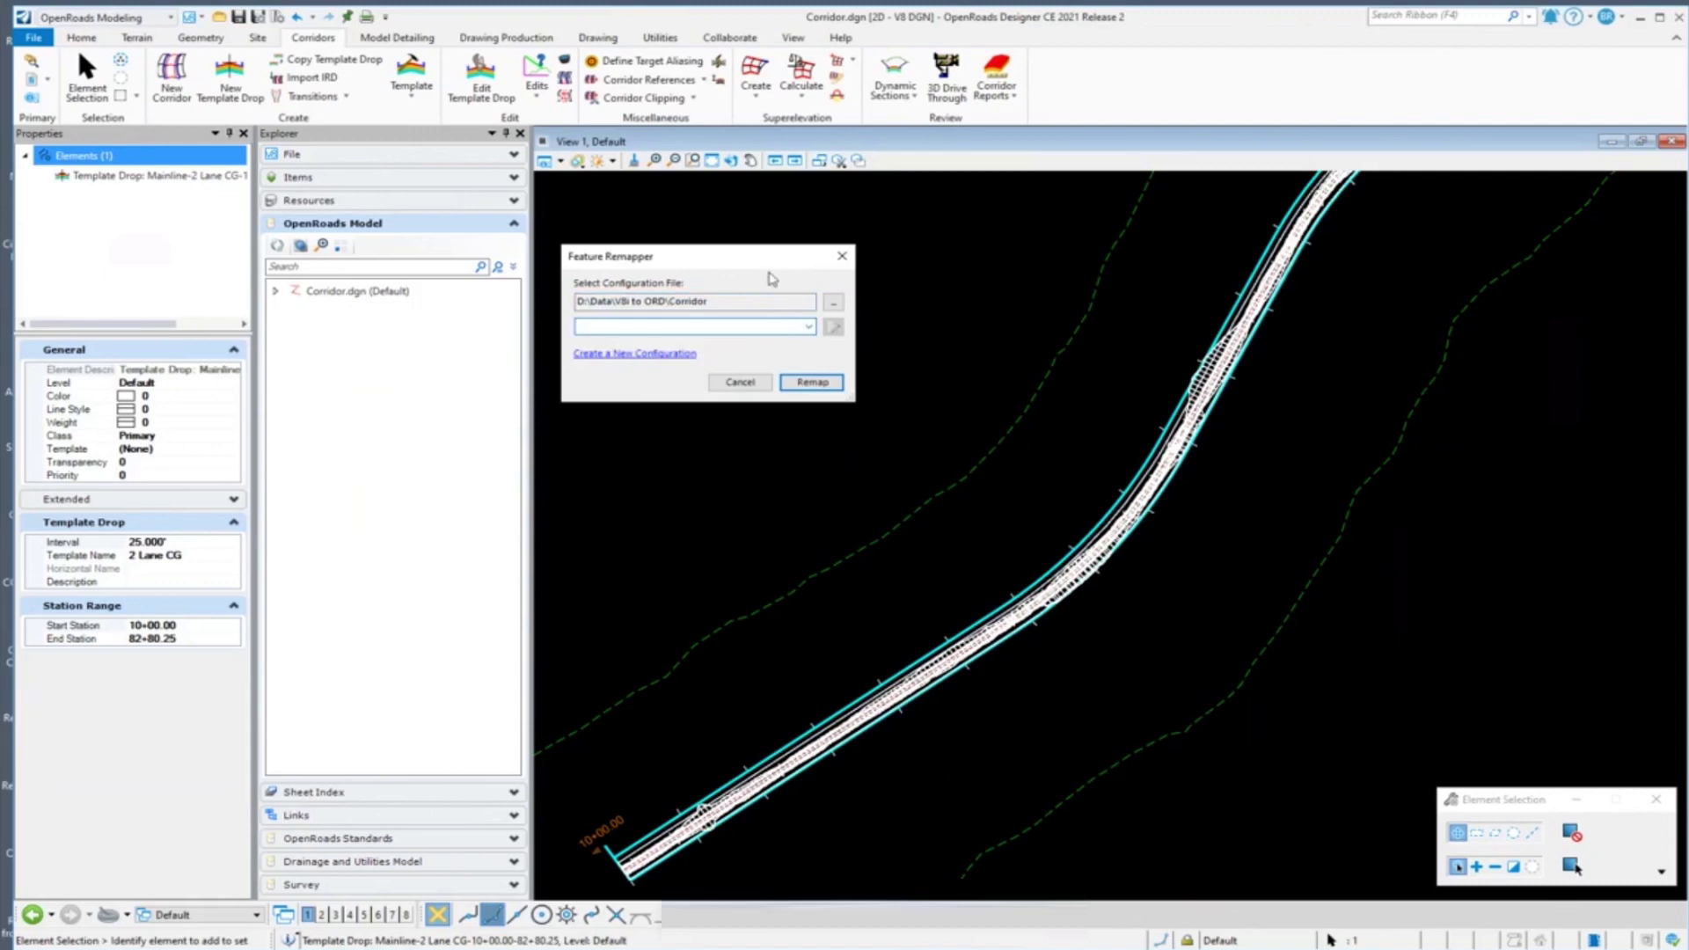
pyautogui.click(633, 354)
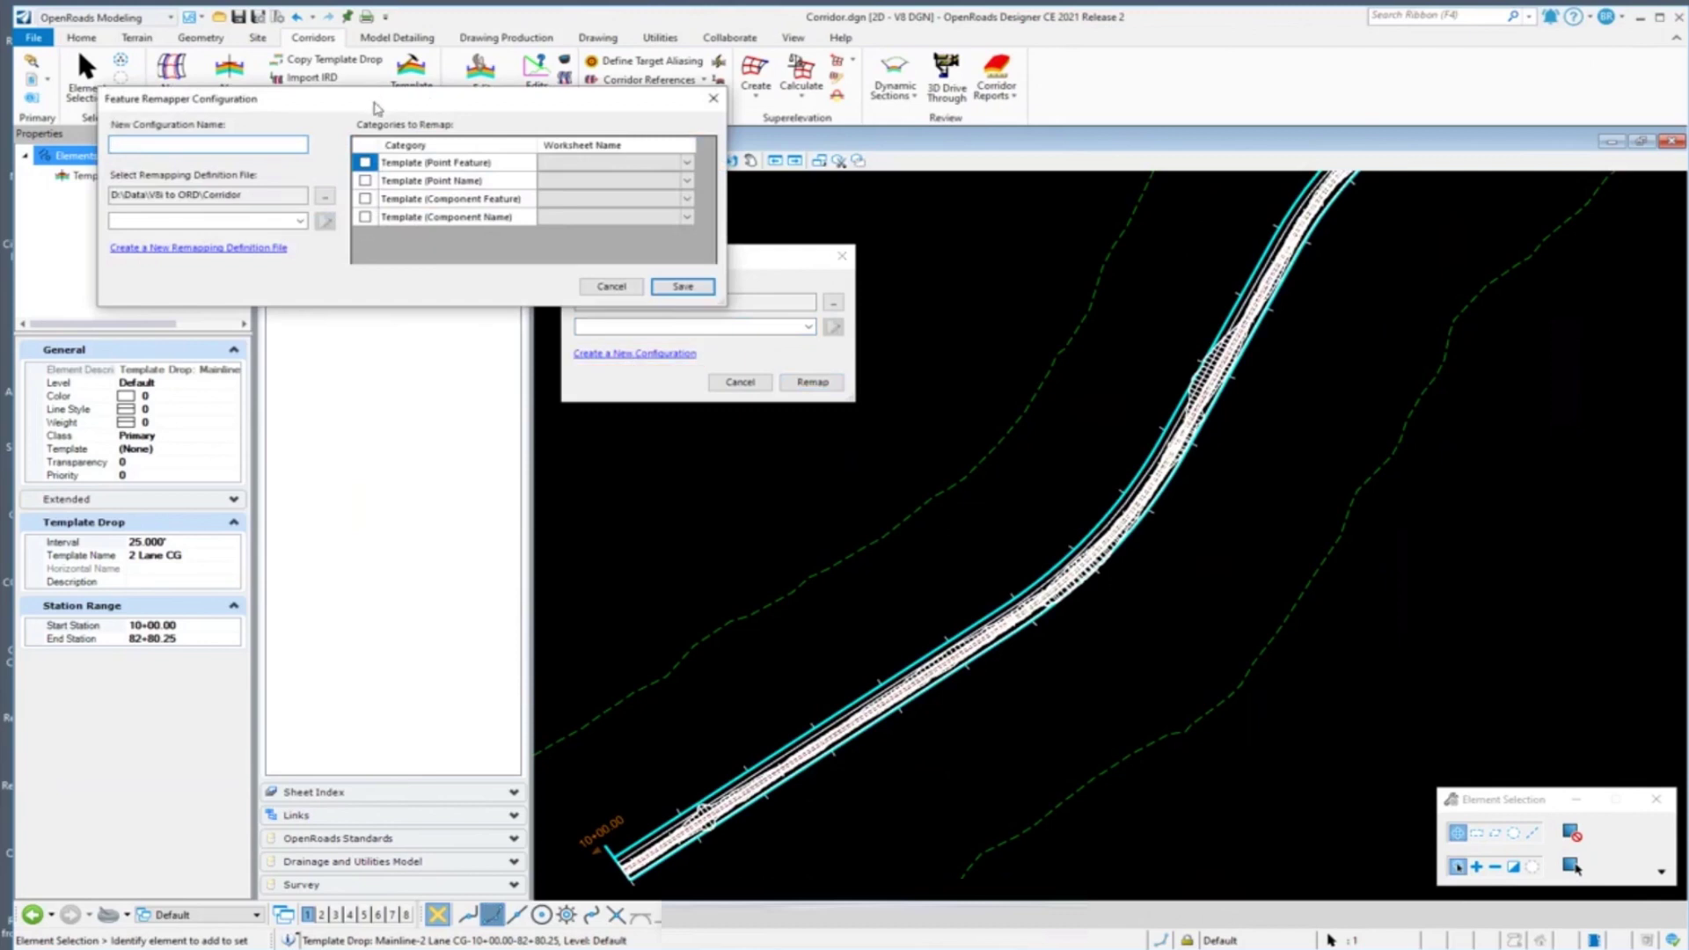
pyautogui.moveTo(376, 107); pyautogui.dragTo(808, 402)
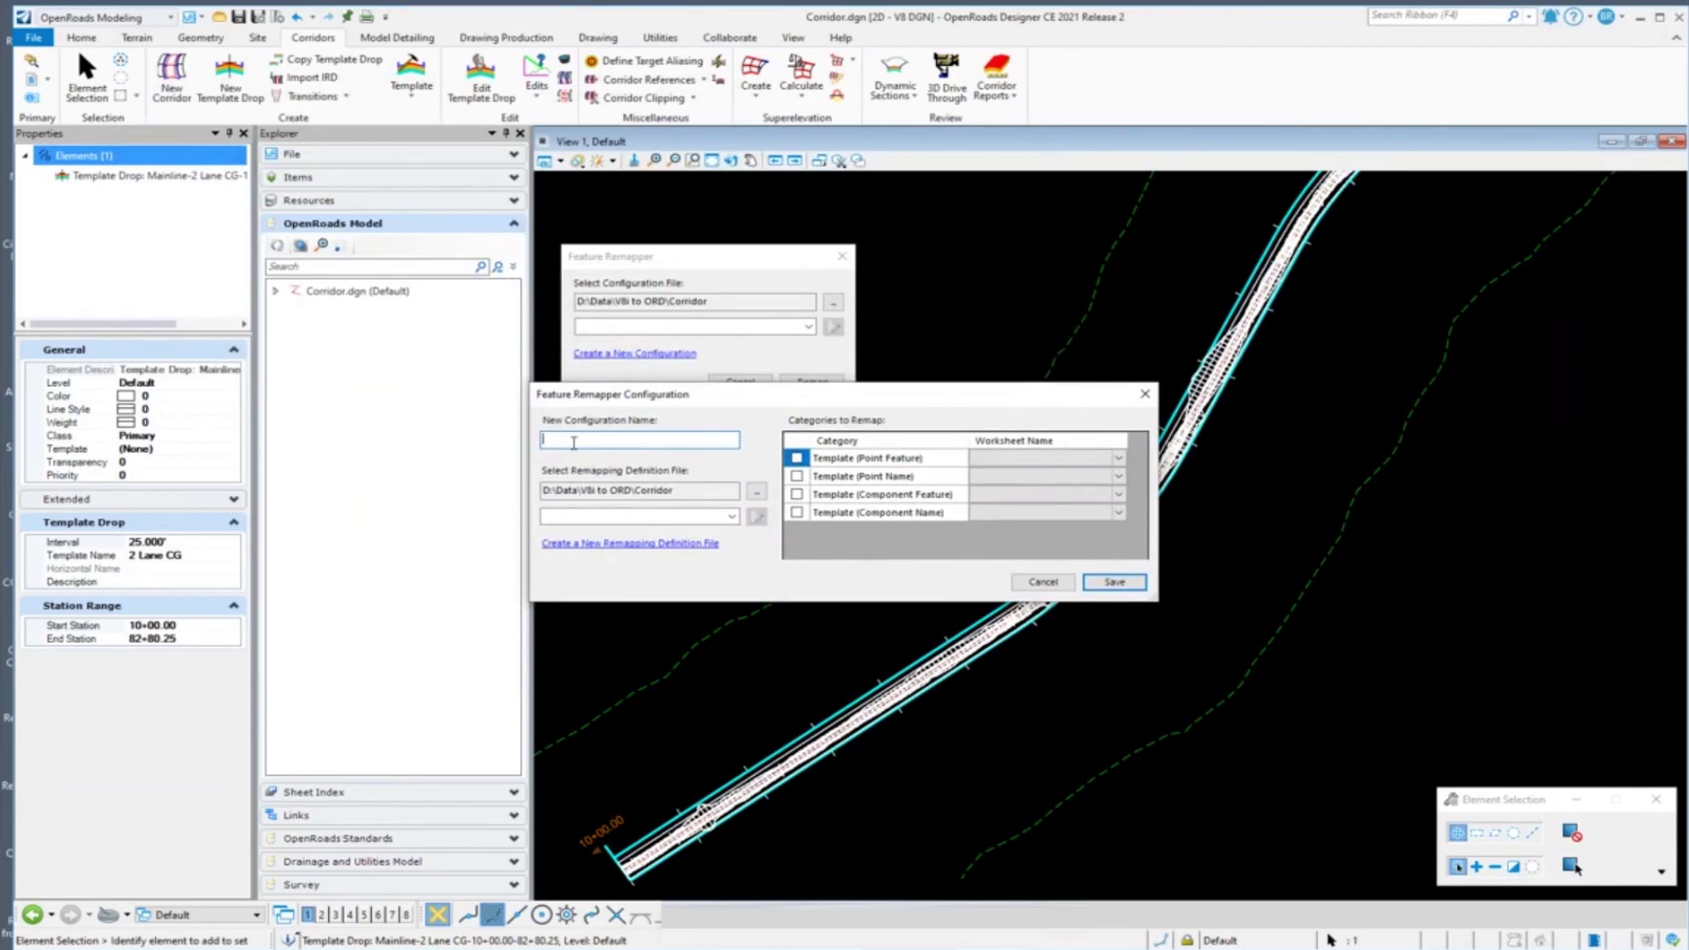
pyautogui.write('AnswerHours Config')
# Step: Start a new remapping definition file extracted from ITL data, named AnswerHours Def
pyautogui.click(628, 550)
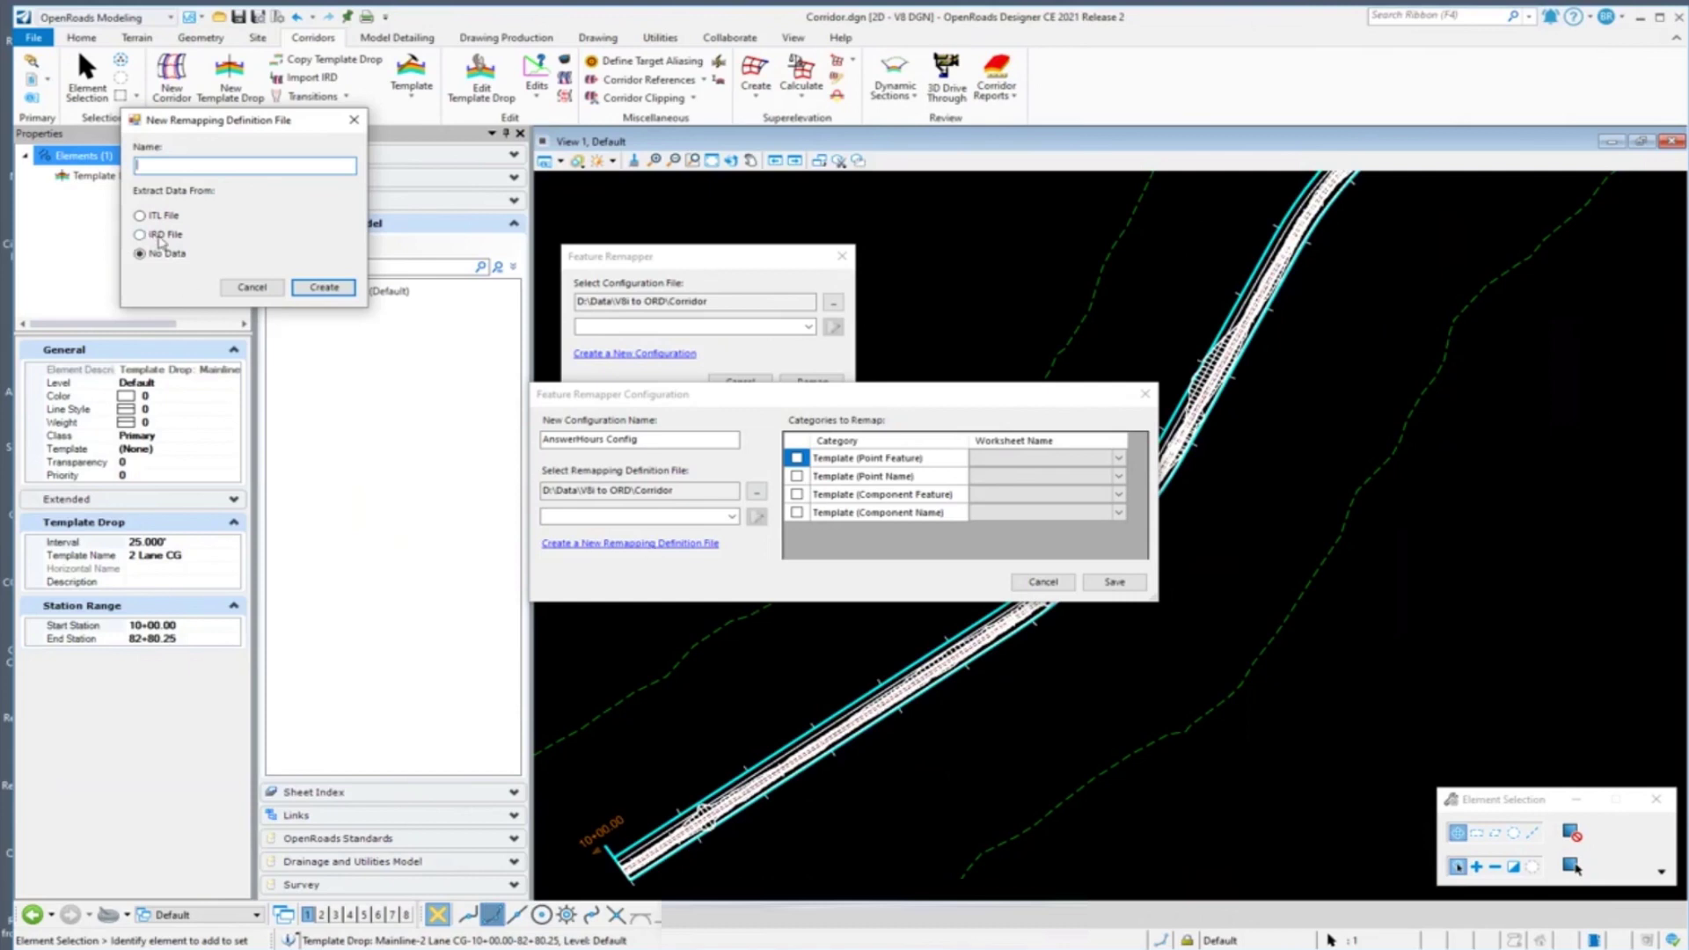
pyautogui.click(141, 216)
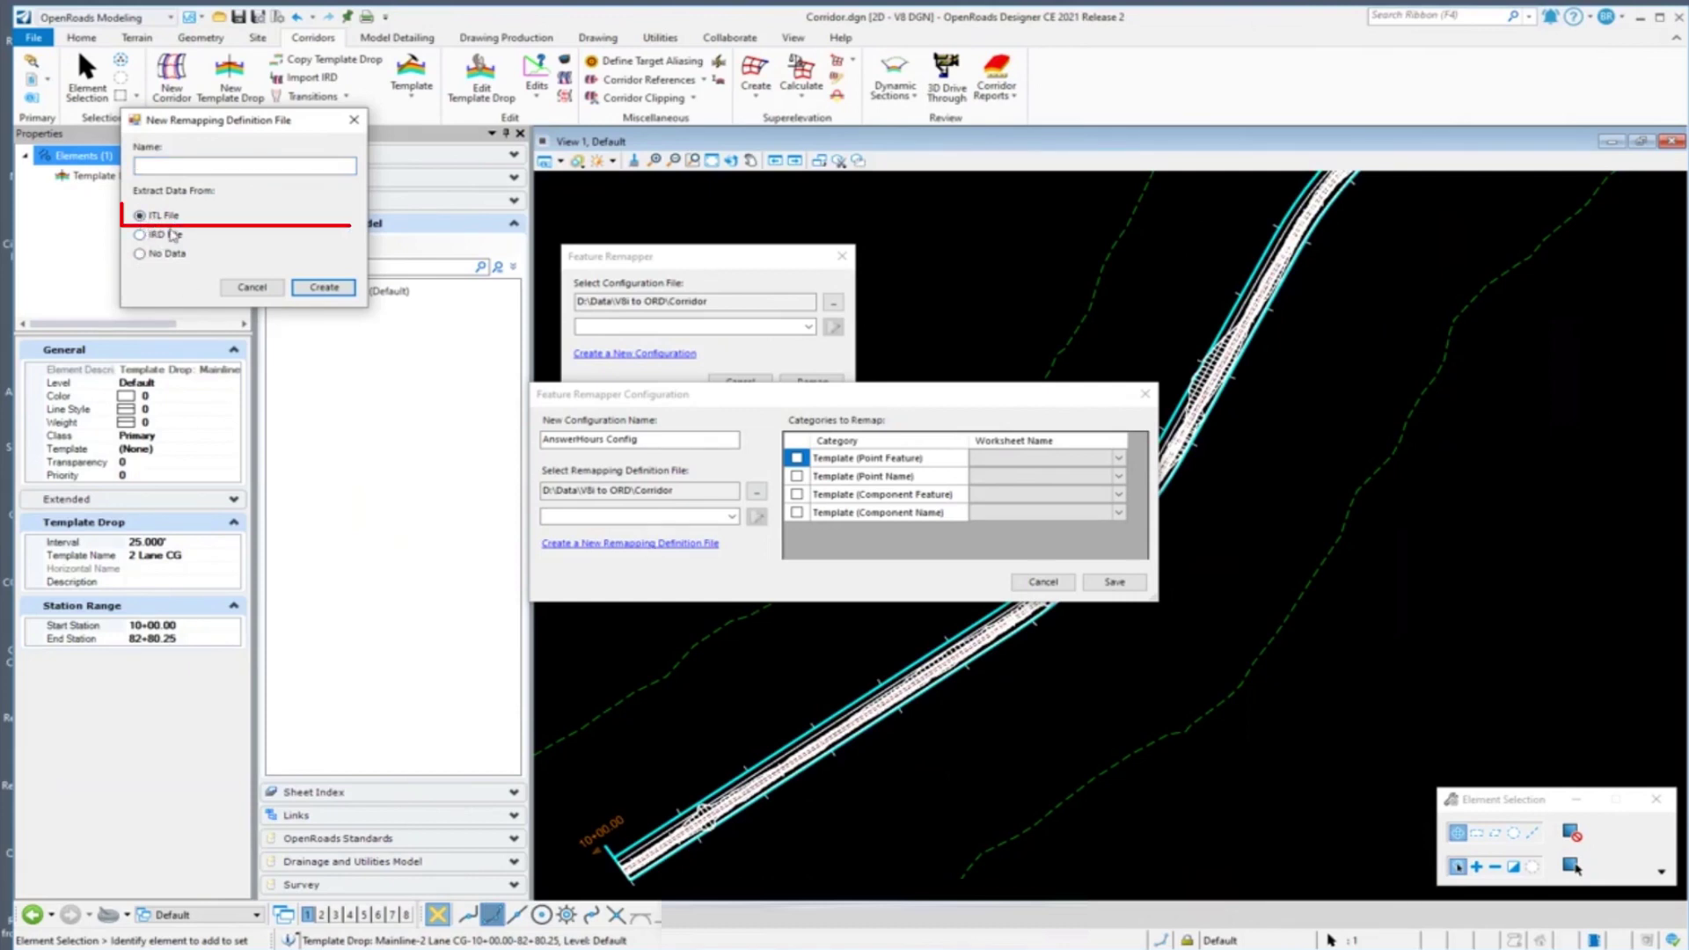
pyautogui.click(175, 162)
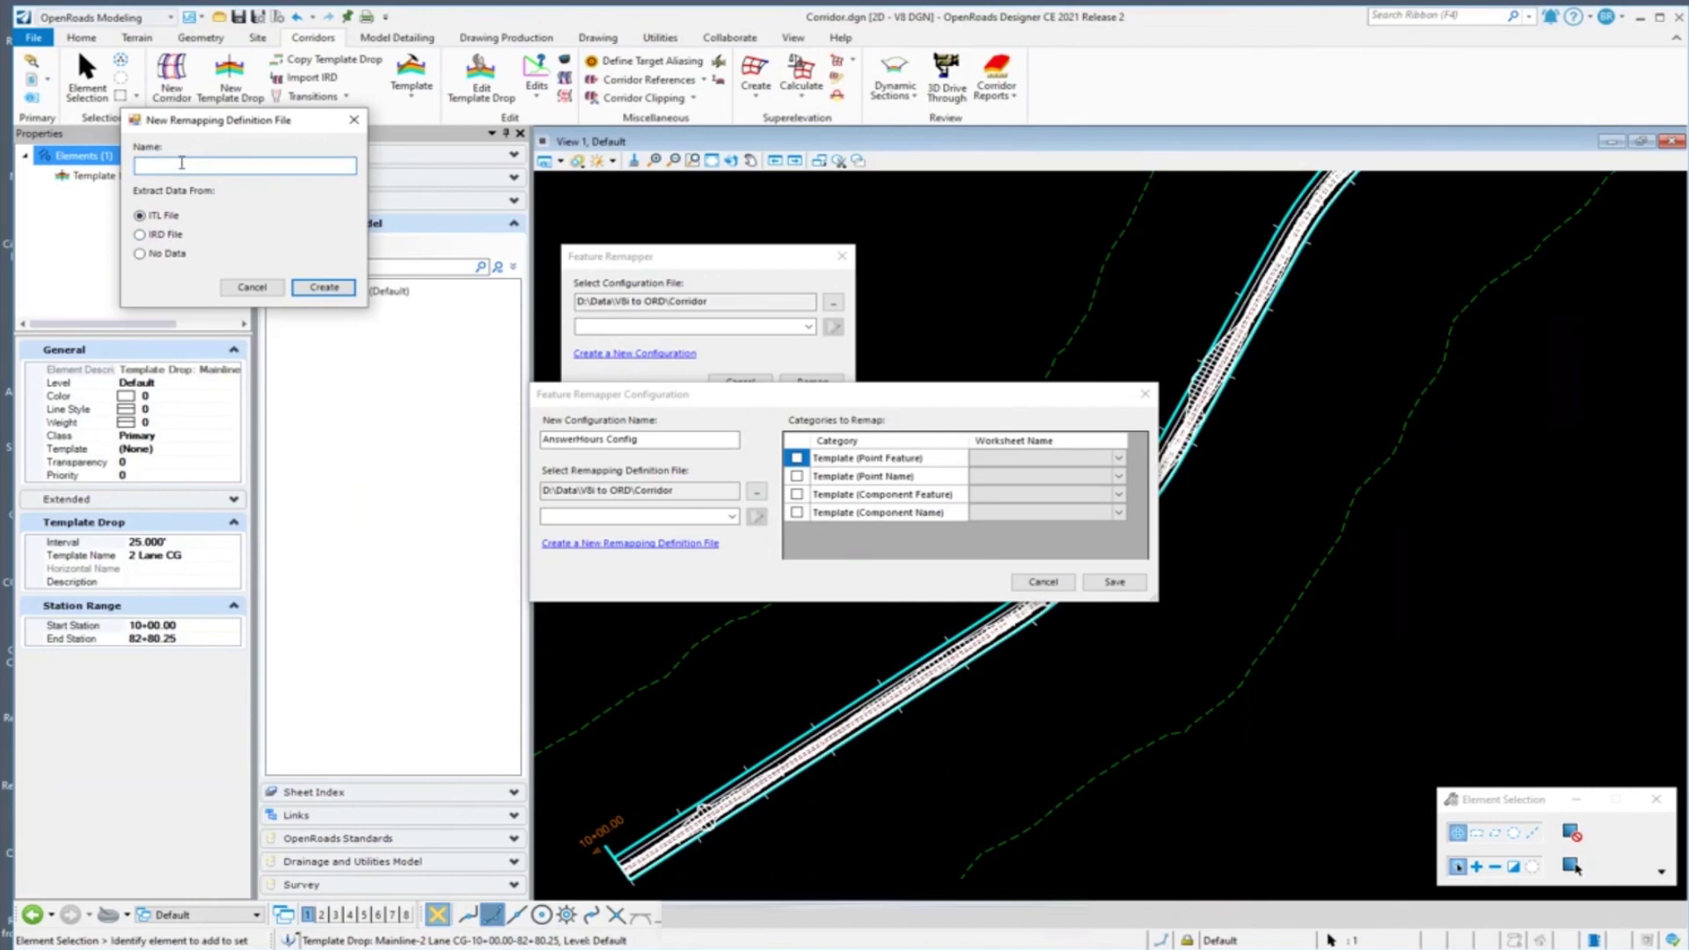
pyautogui.write('AnswerHours Def')
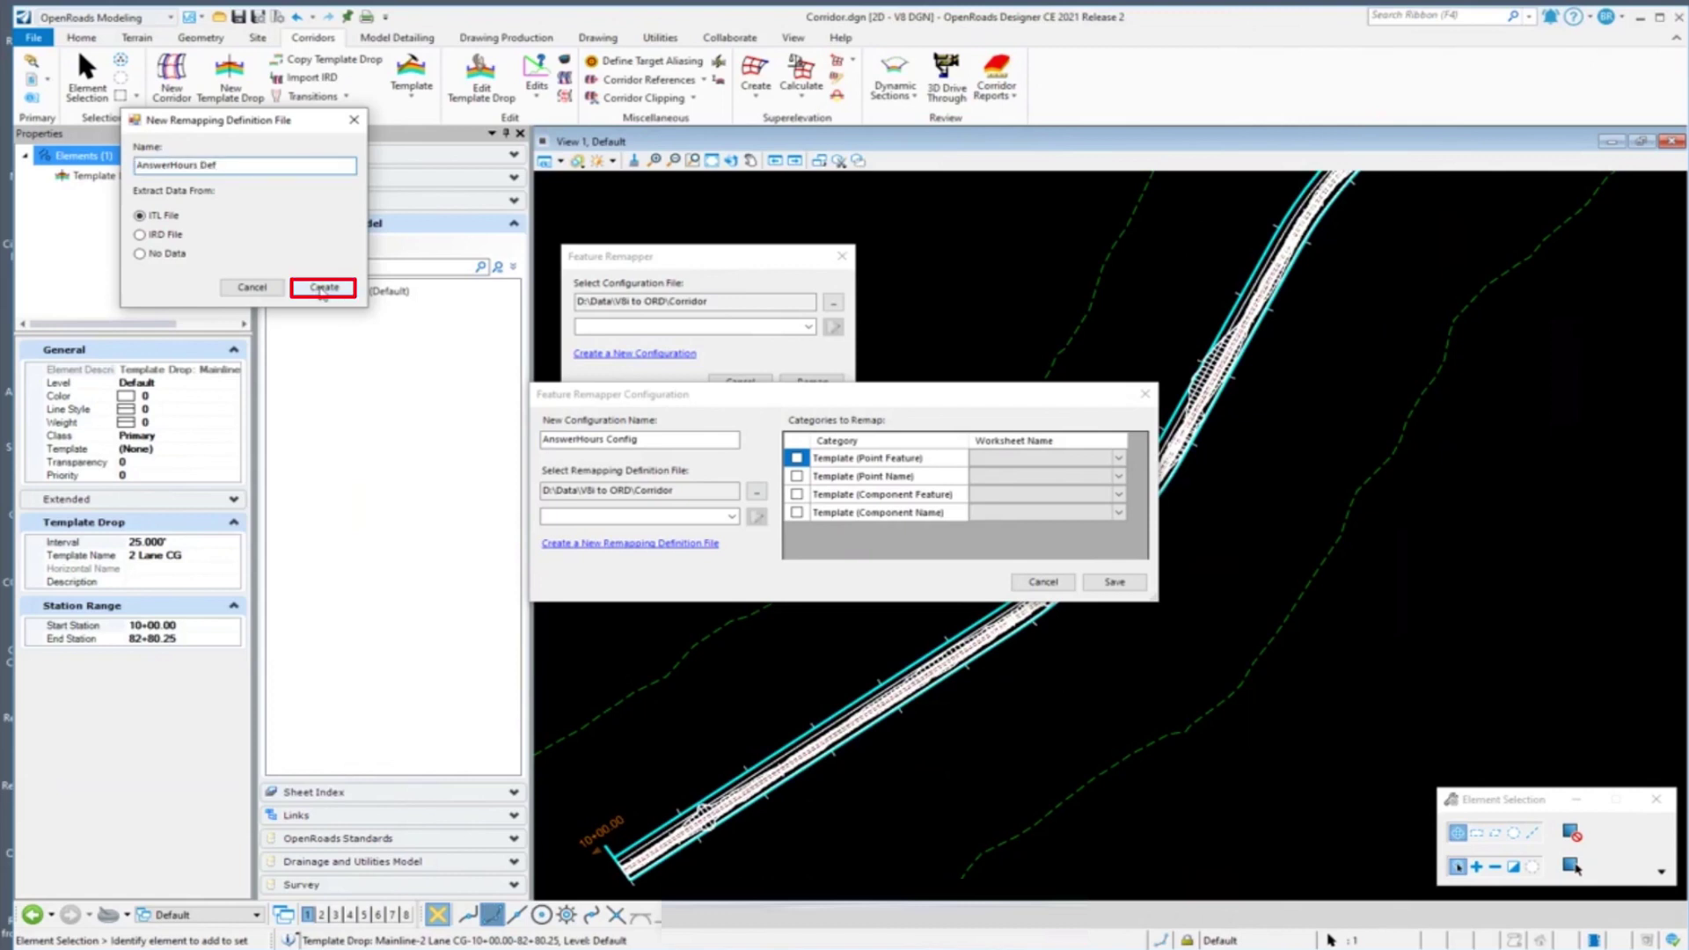
# Step: Build the definition from Default.itl in the Corridor\VBi folder
pyautogui.click(323, 290)
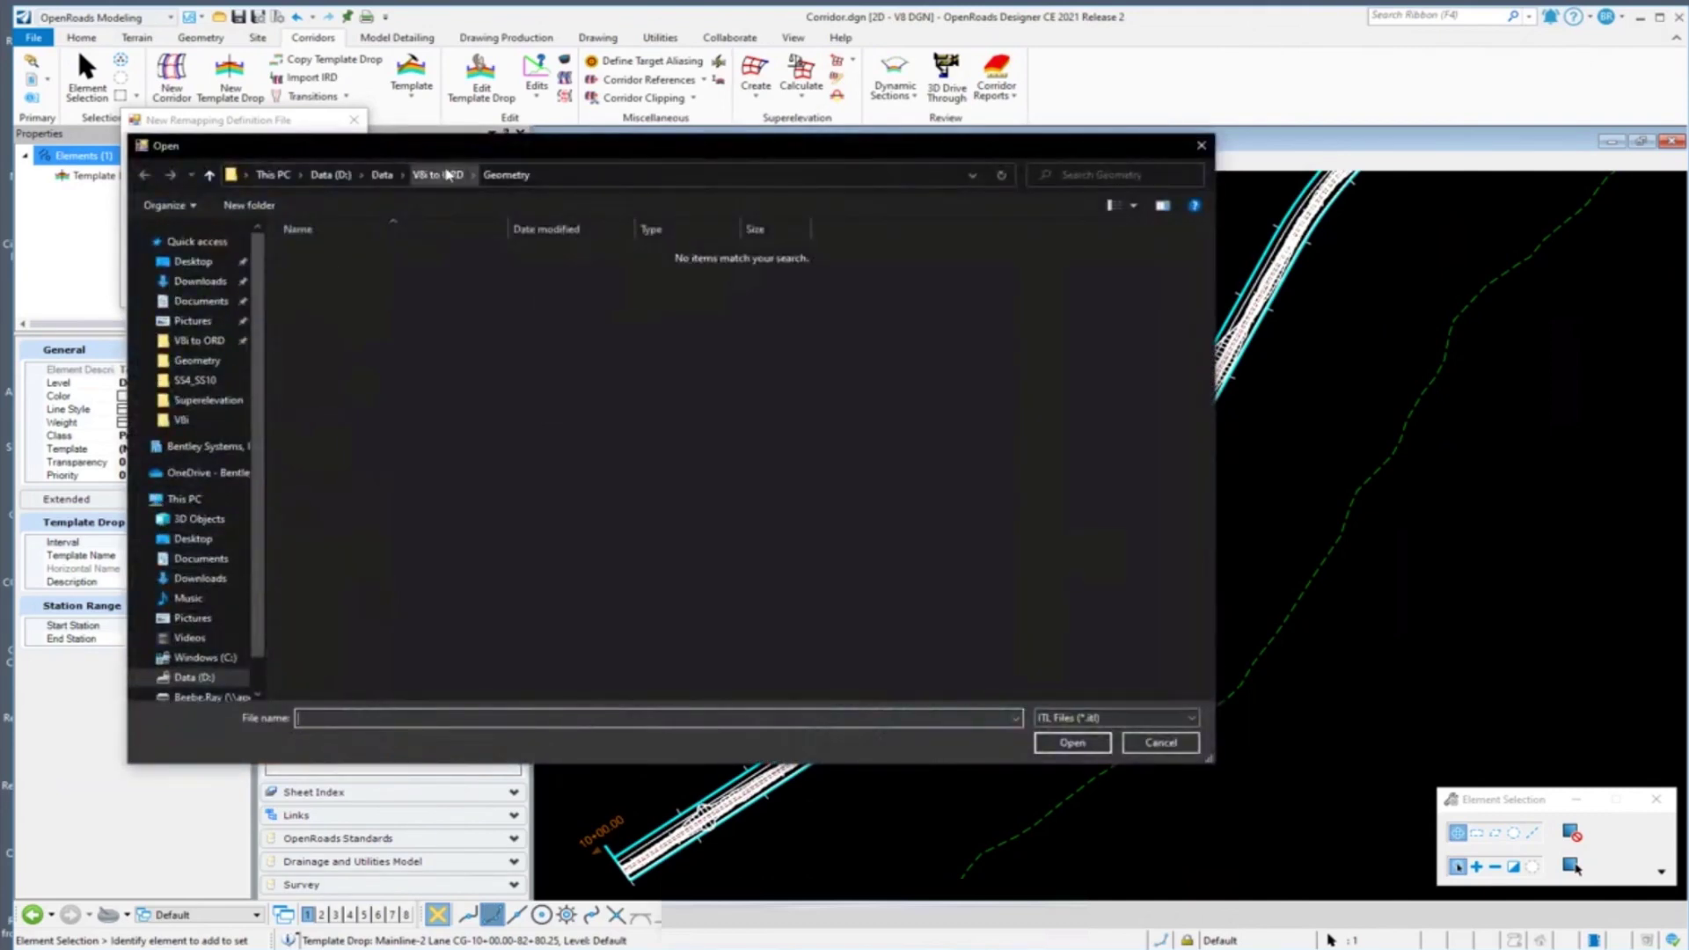
pyautogui.click(438, 175)
pyautogui.doubleClick(321, 270)
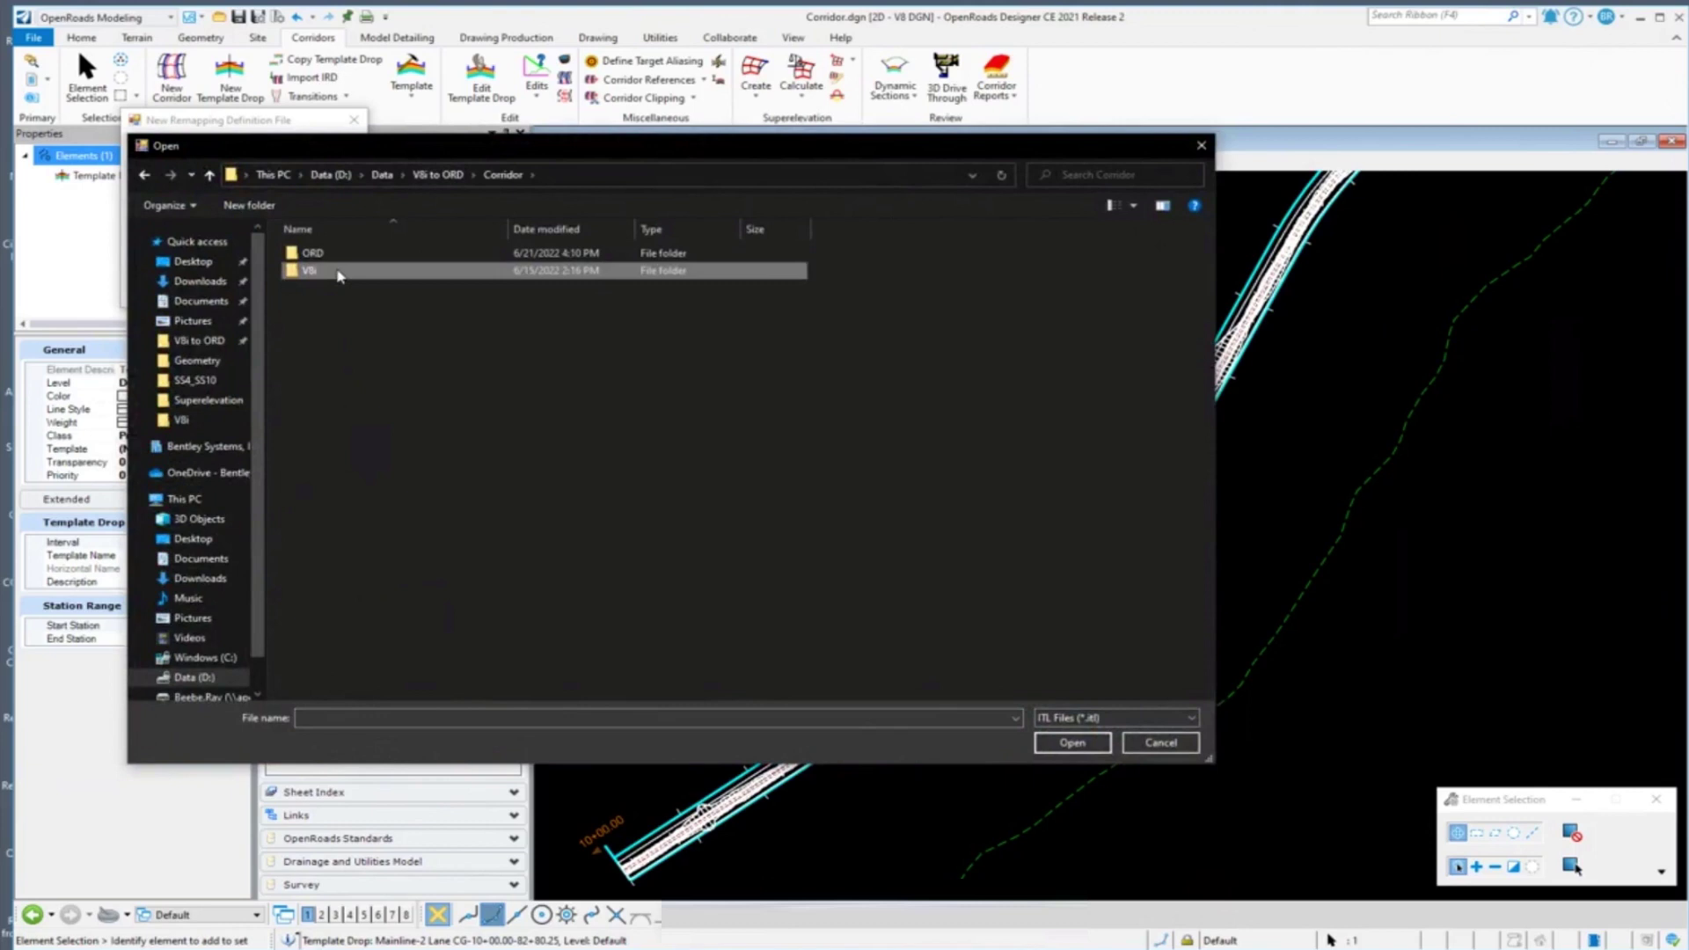
pyautogui.doubleClick(326, 270)
pyautogui.click(328, 271)
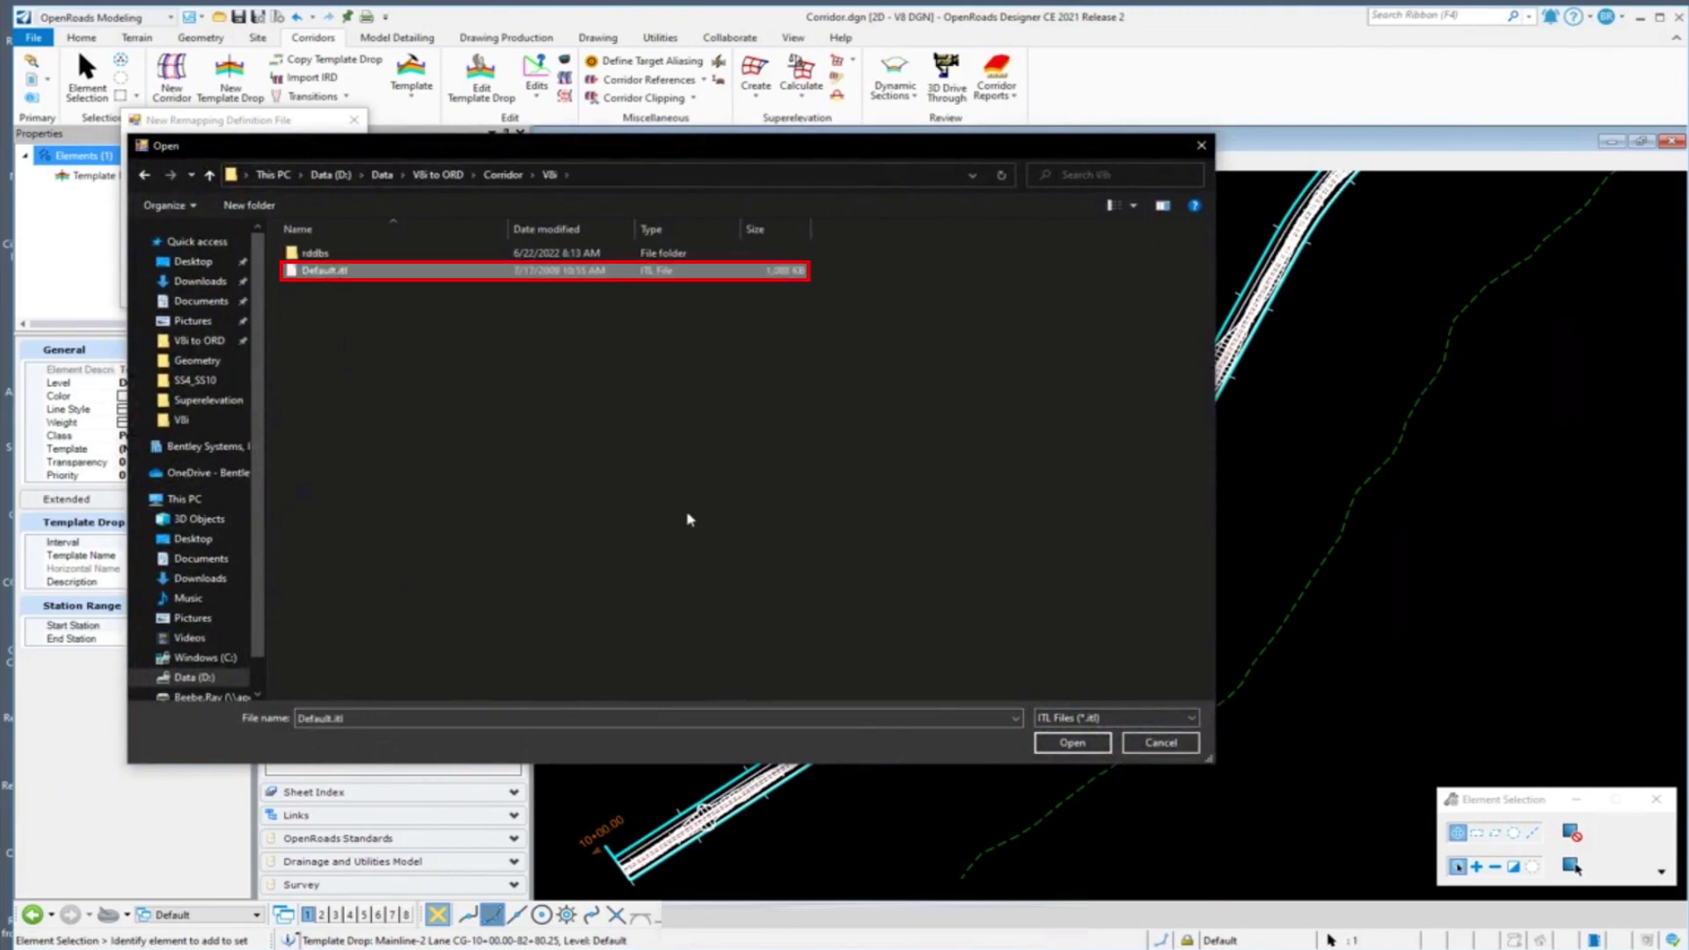
pyautogui.click(1073, 743)
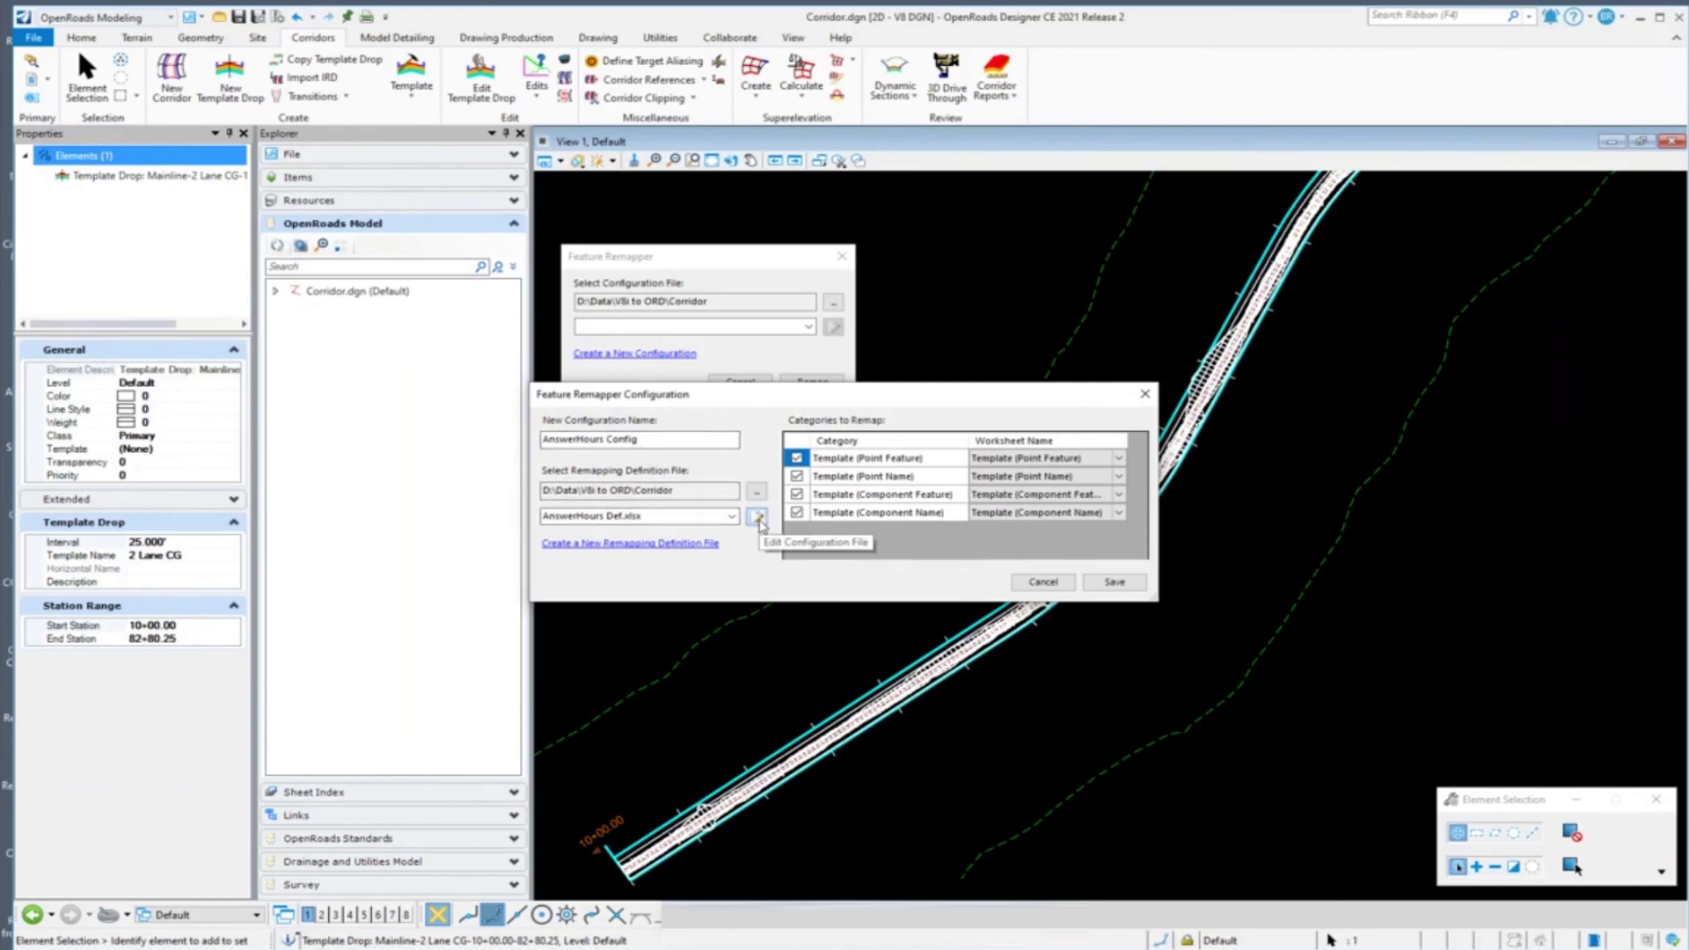
# Step: Open AnswerHours Def.xlsx in Excel full-screen and select the Centerline point feature entry
pyautogui.click(756, 517)
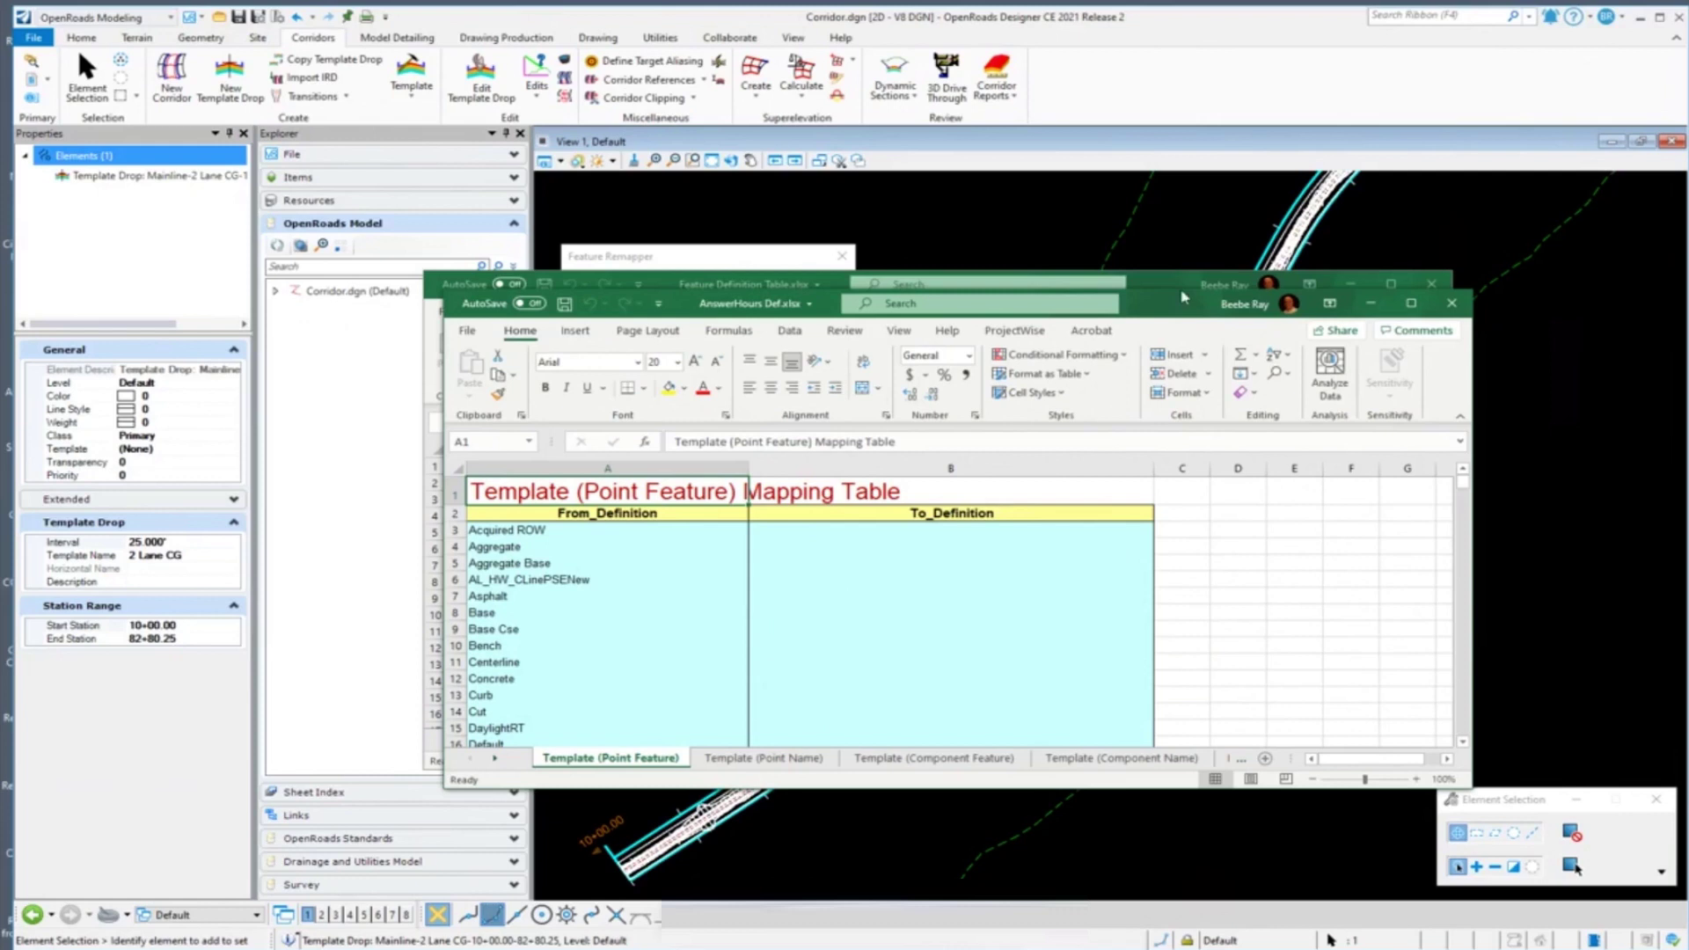
pyautogui.moveTo(1470, 781); pyautogui.dragTo(1658, 888)
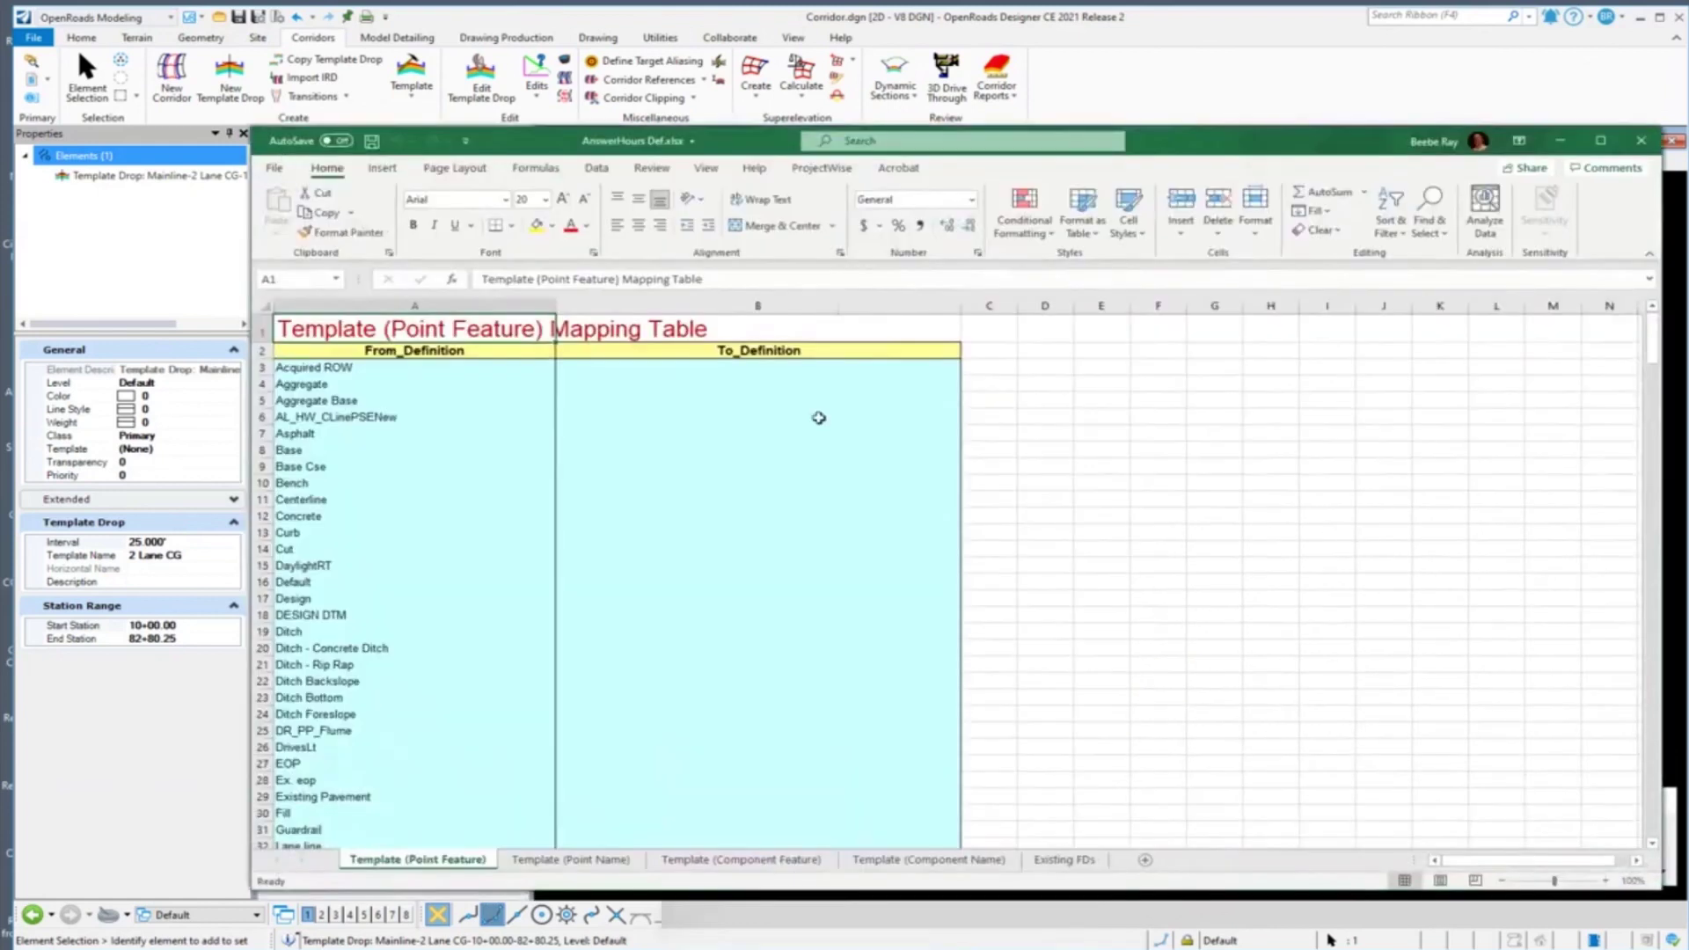
pyautogui.click(307, 500)
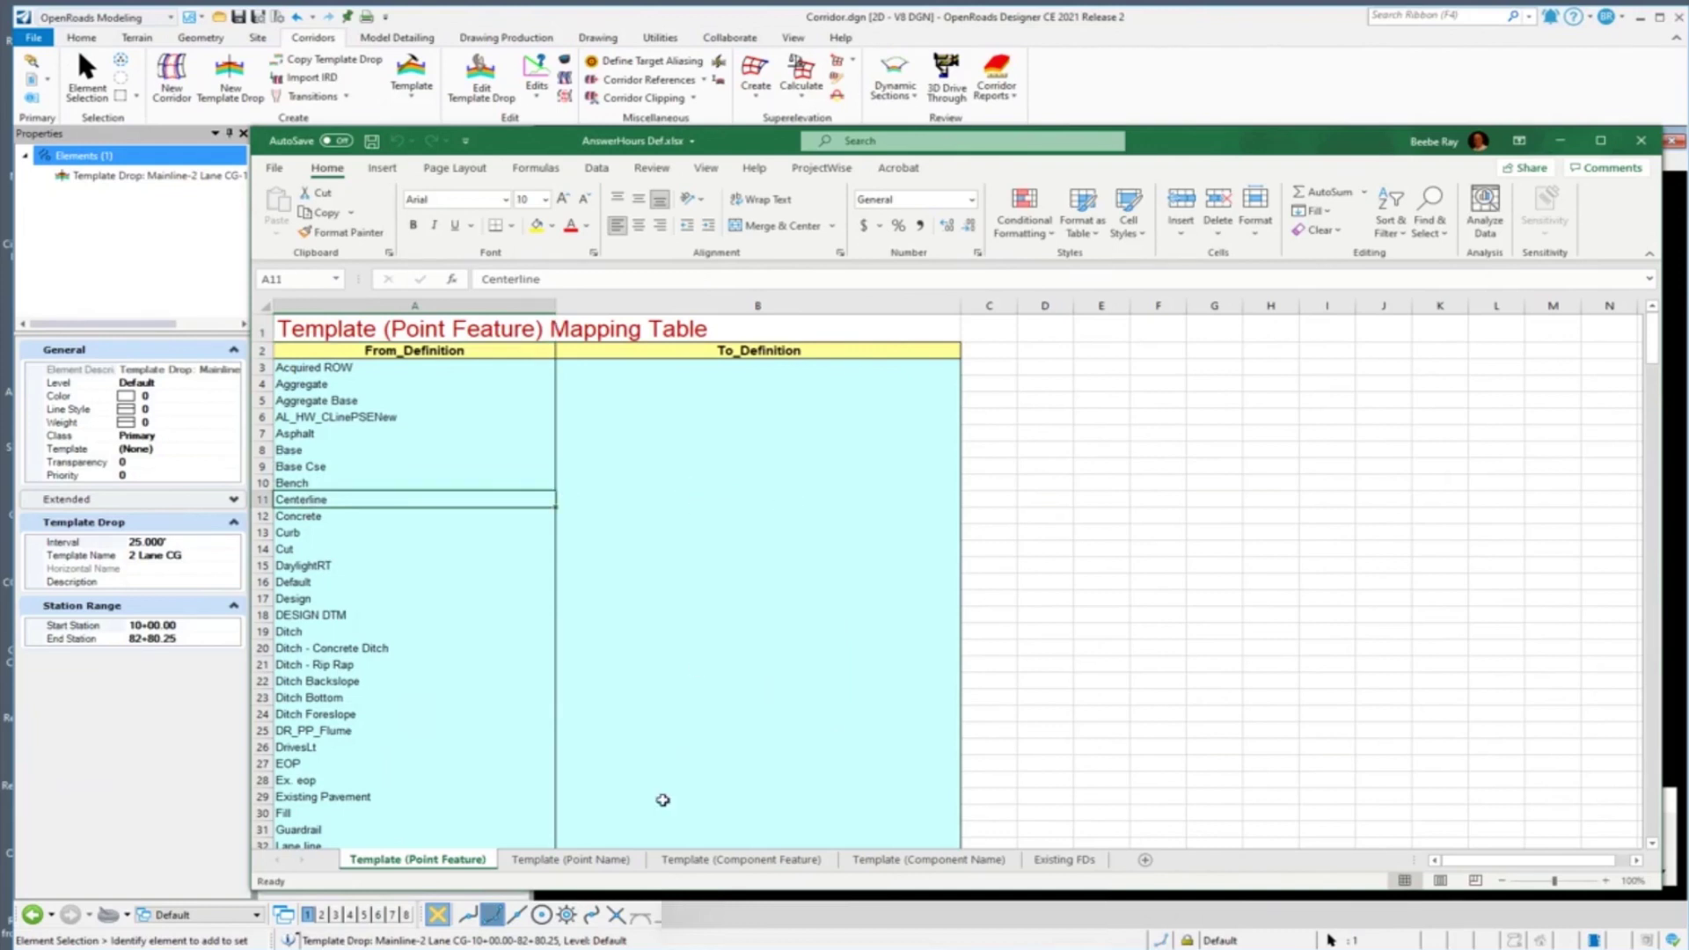
# Step: Review the Point Name, Component Feature and Component Name sheets, ending on Existing FDs
pyautogui.click(608, 860)
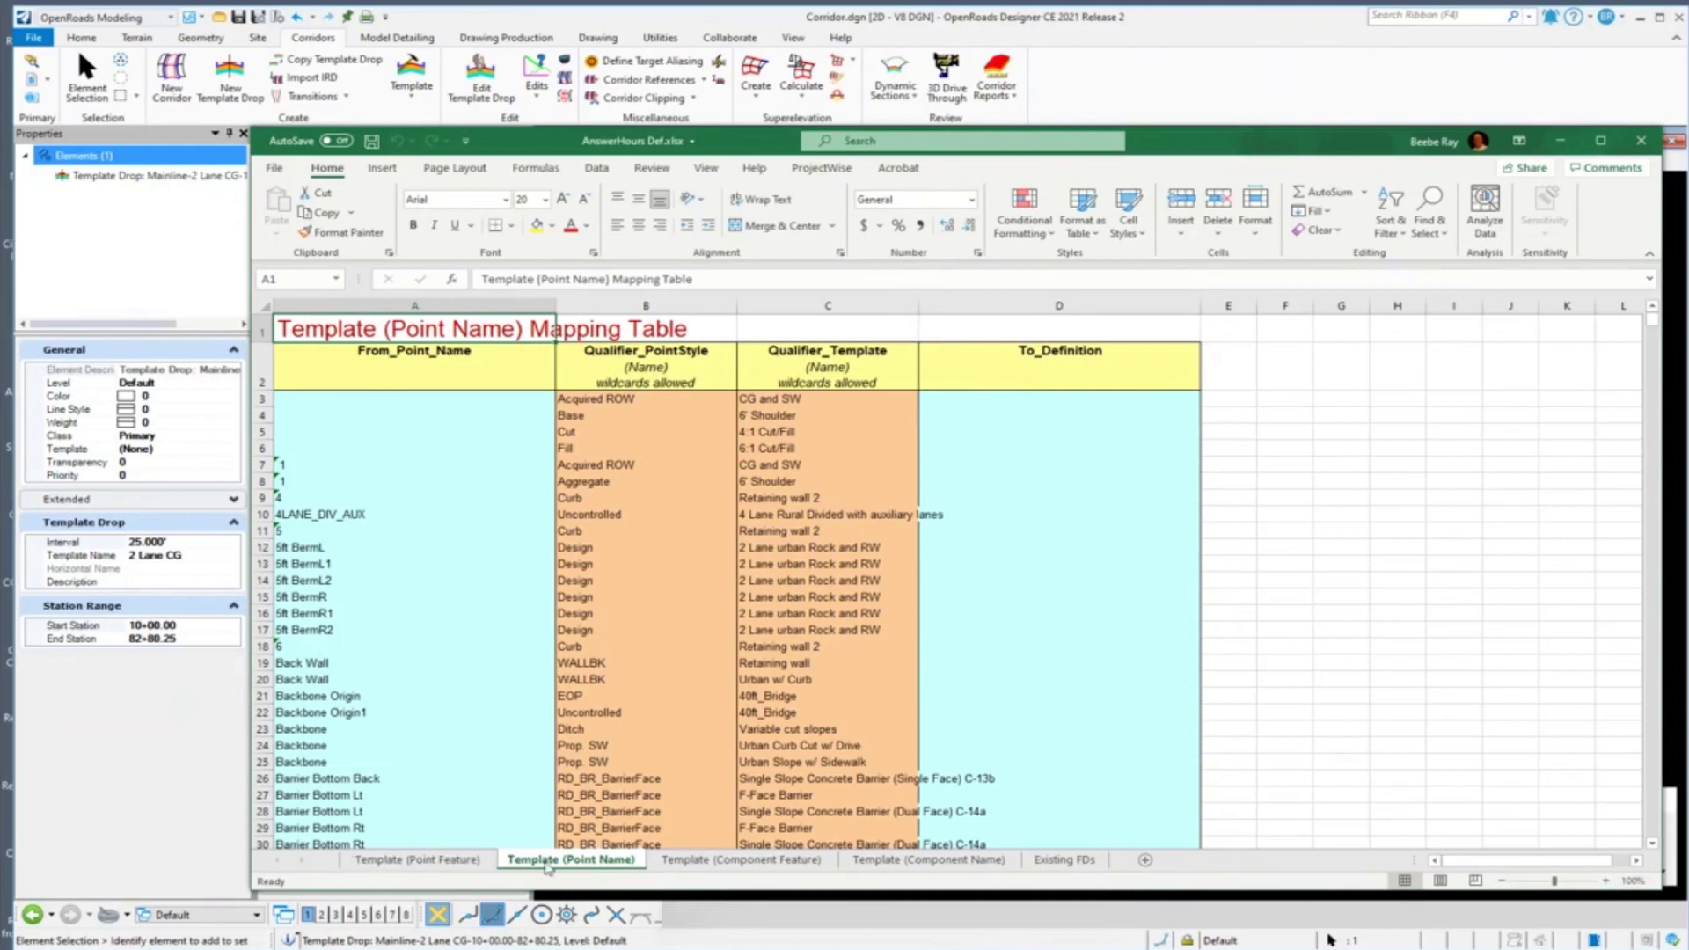
pyautogui.click(701, 864)
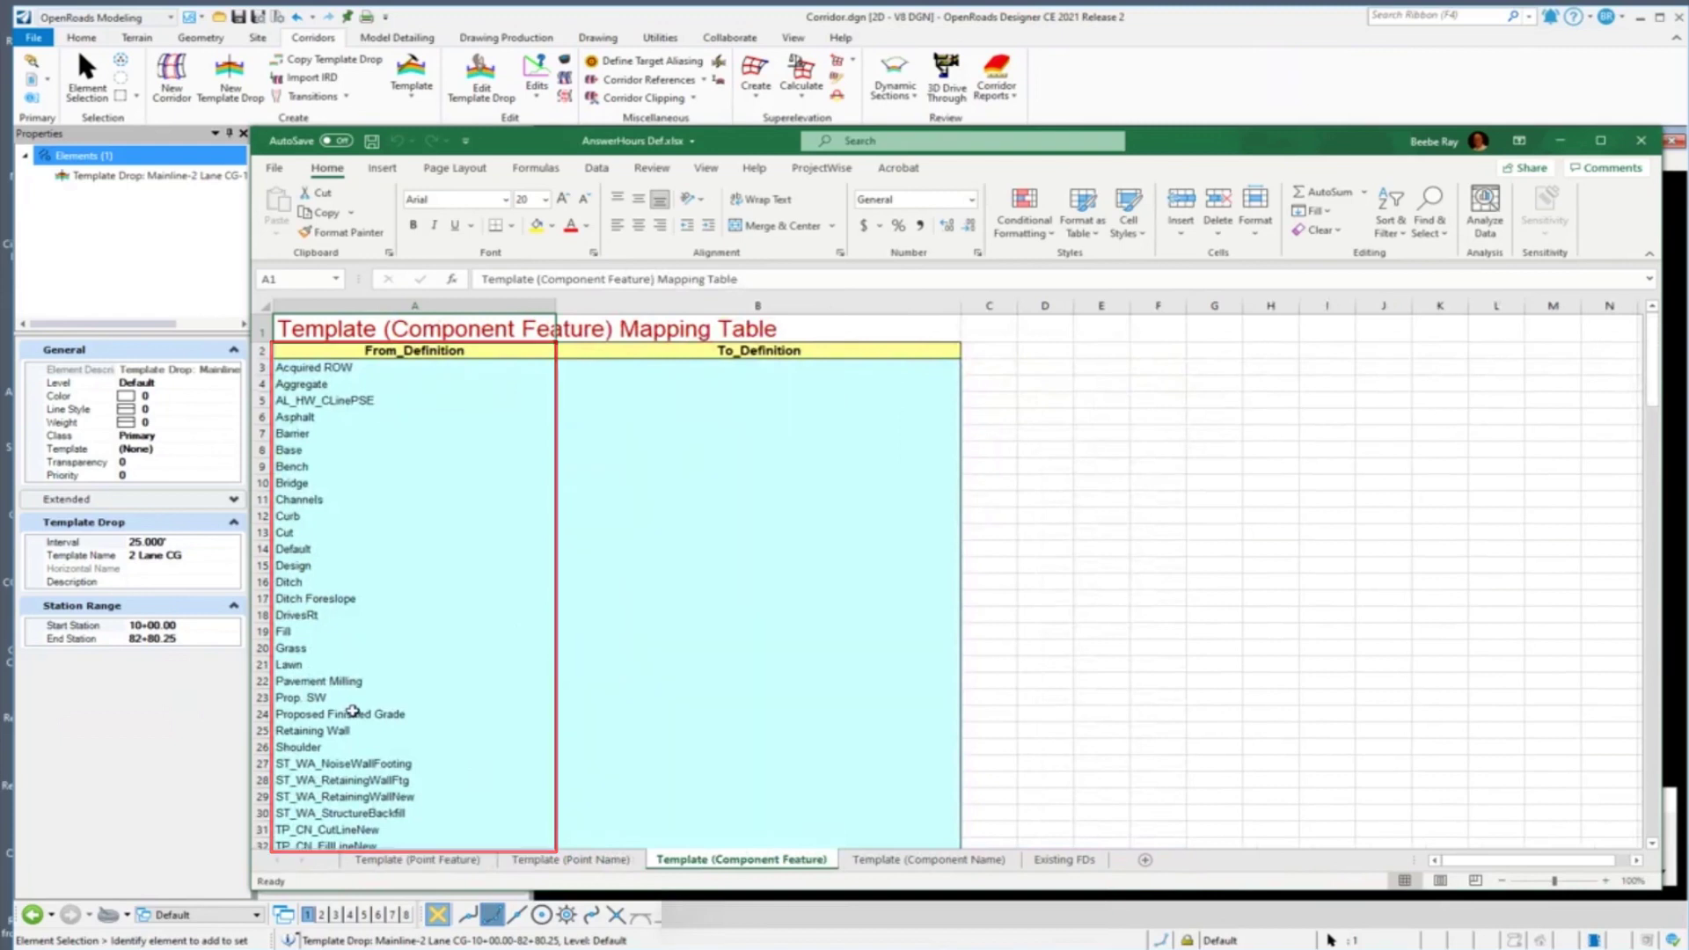
pyautogui.click(928, 859)
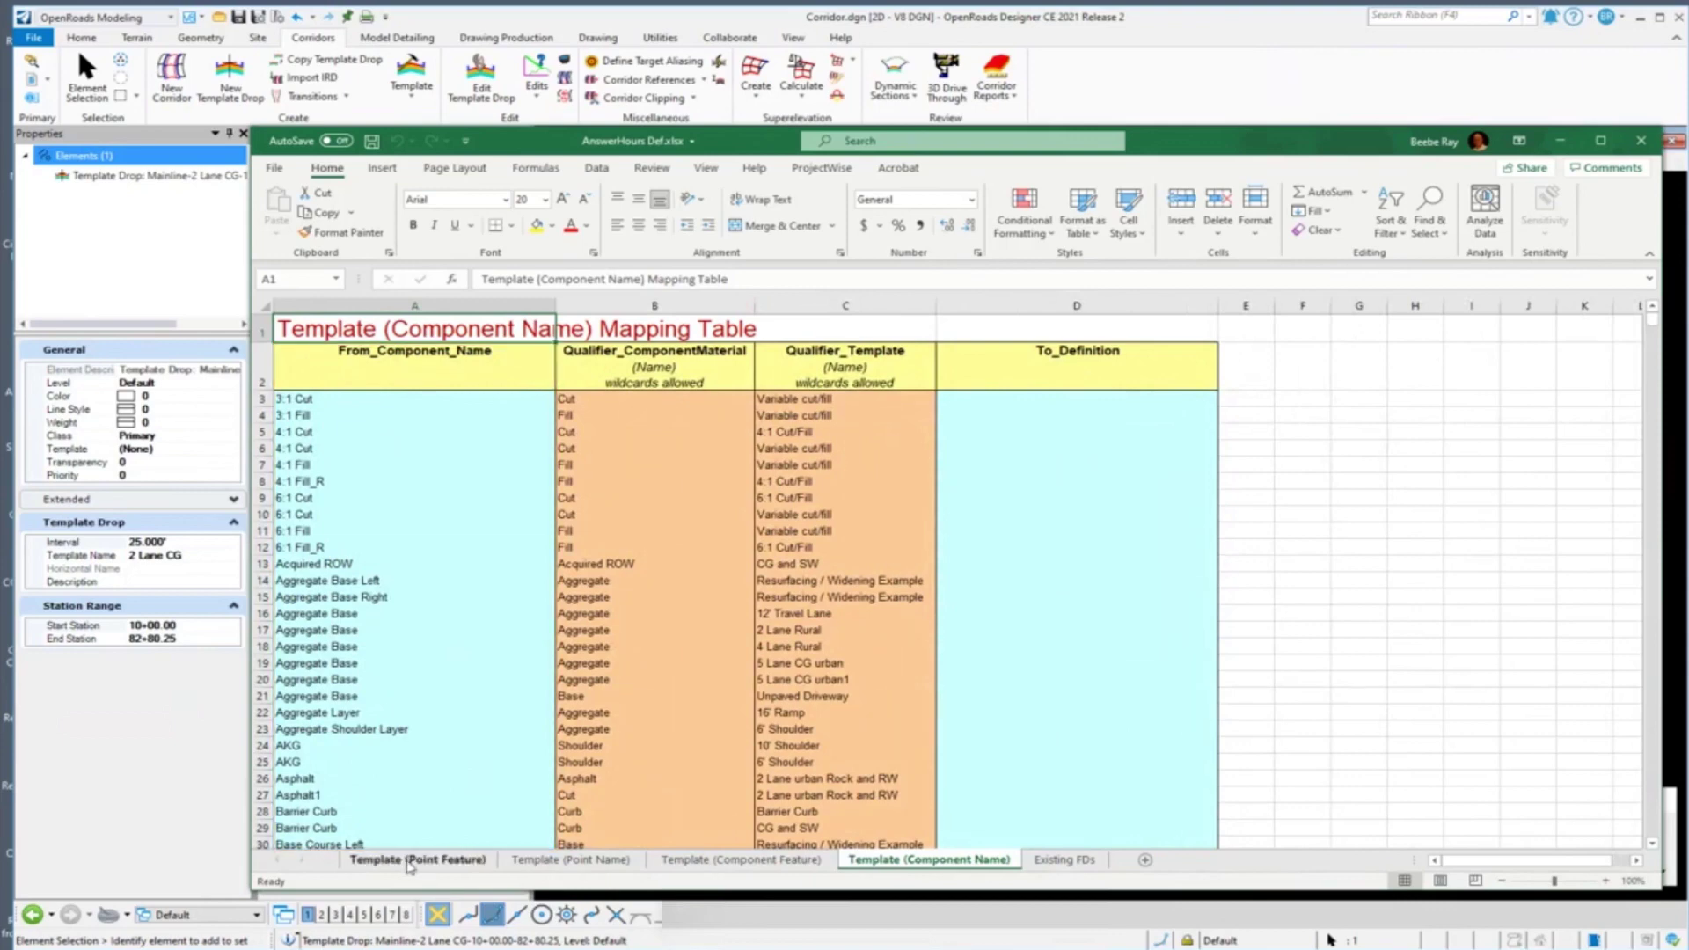
pyautogui.click(1082, 861)
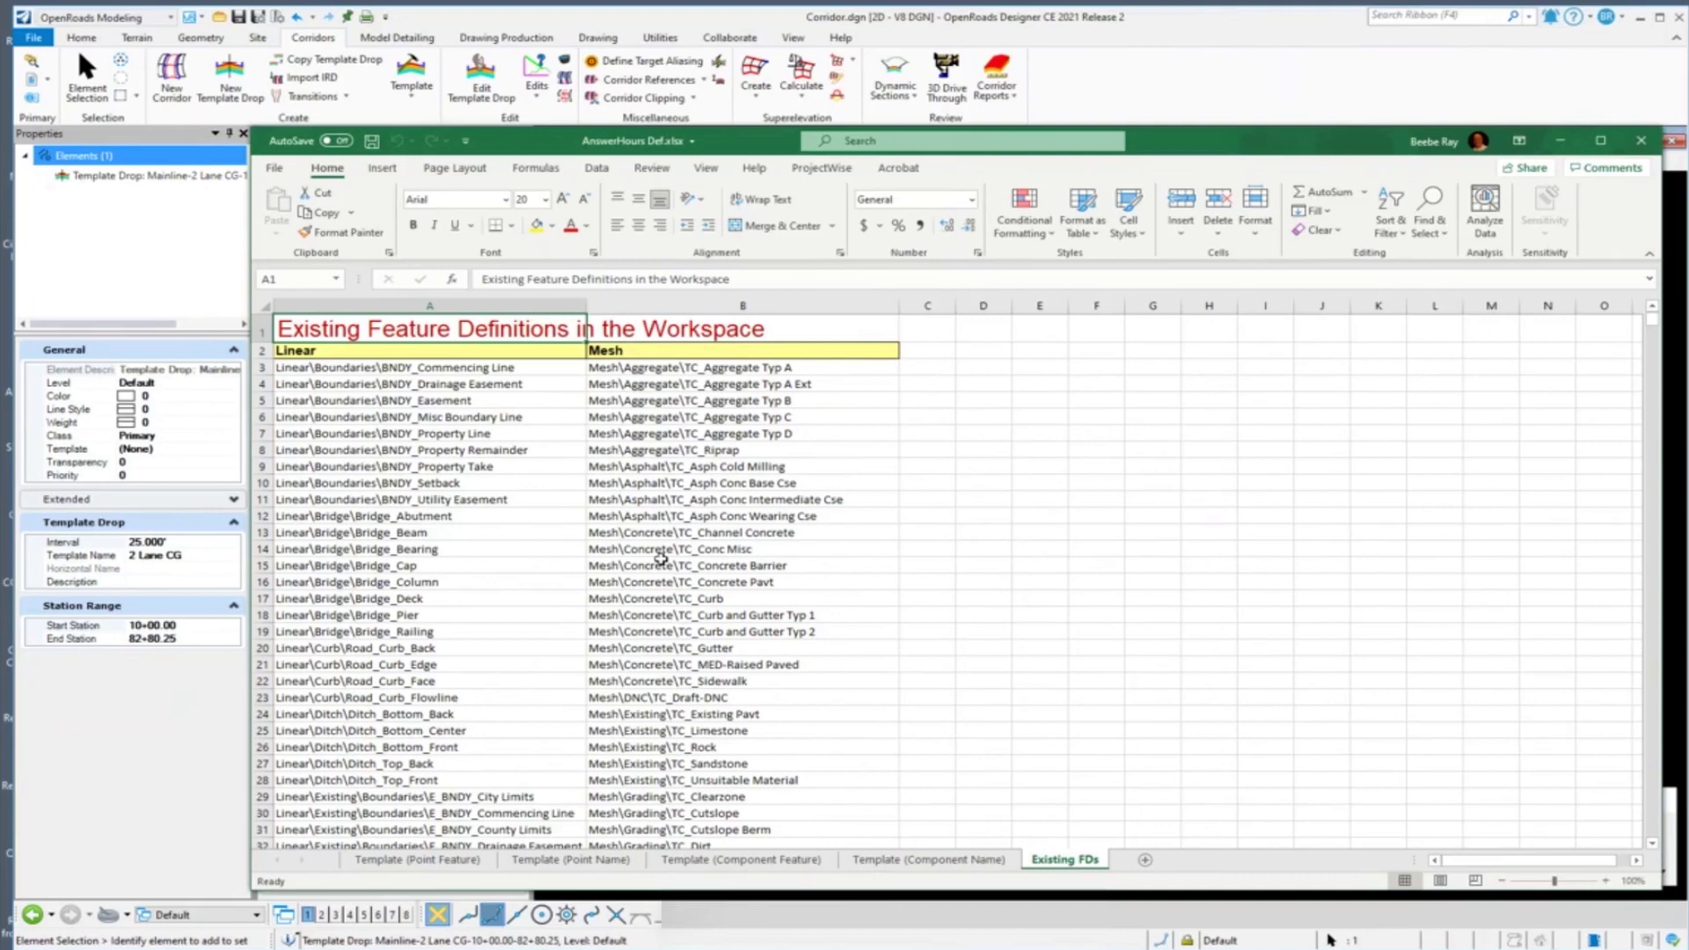
# Step: In Template (Point Feature), map Centerline to Linear\Template Points\Pavement\TL_Centerline
pyautogui.click(444, 861)
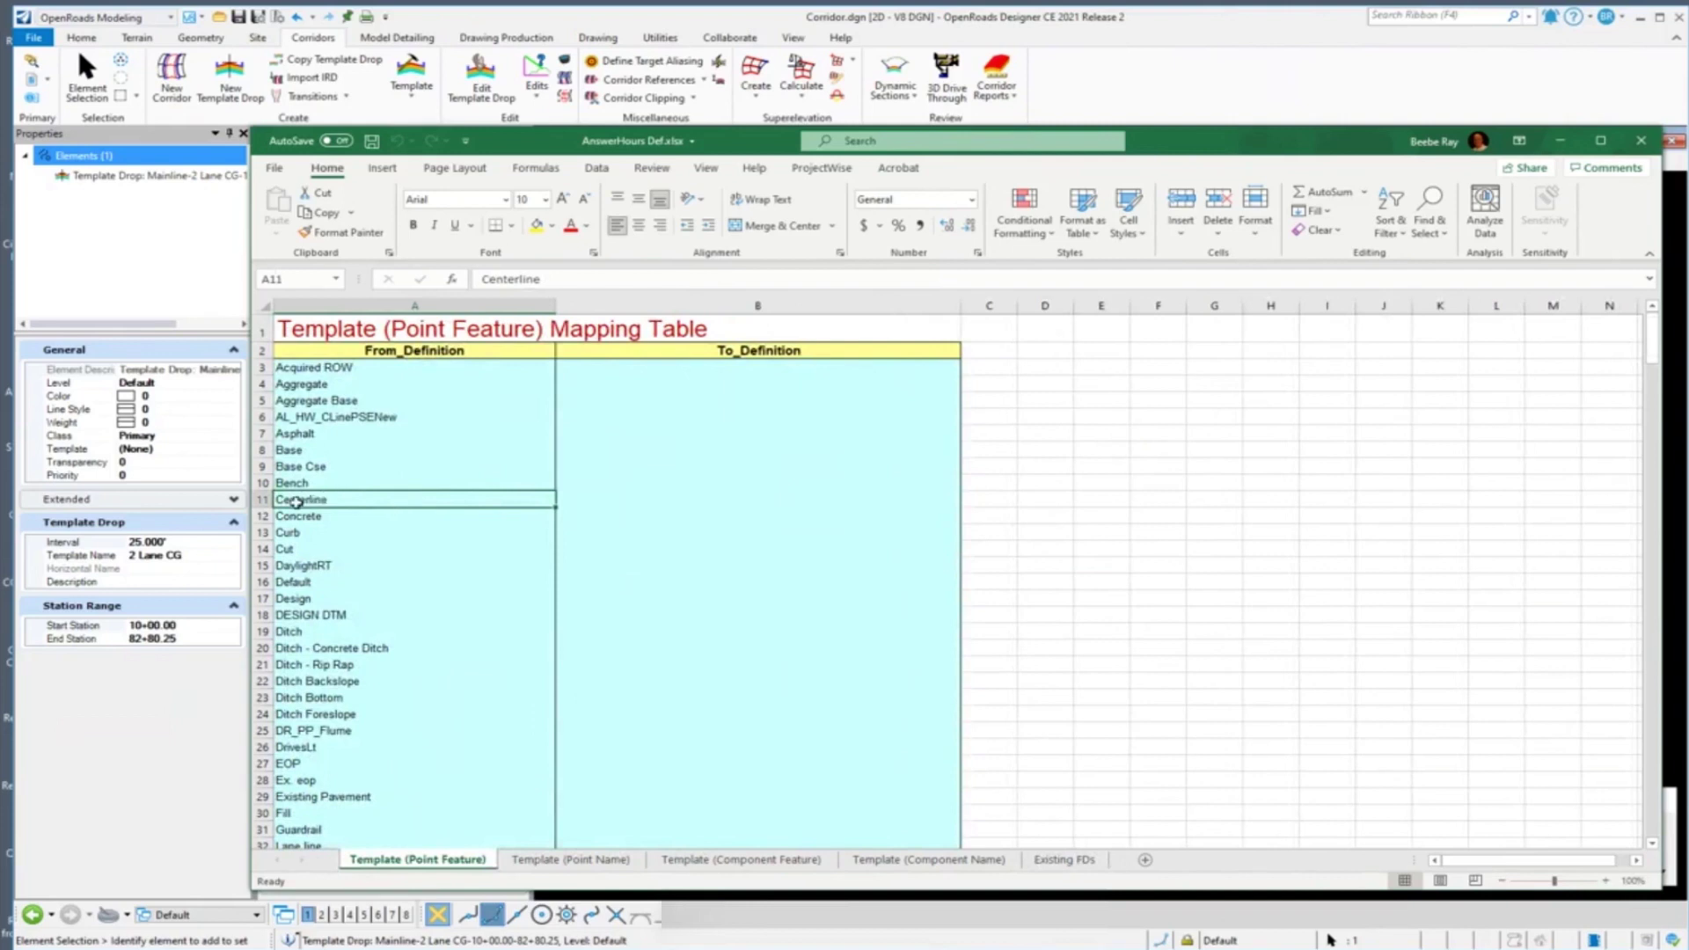
pyautogui.click(594, 501)
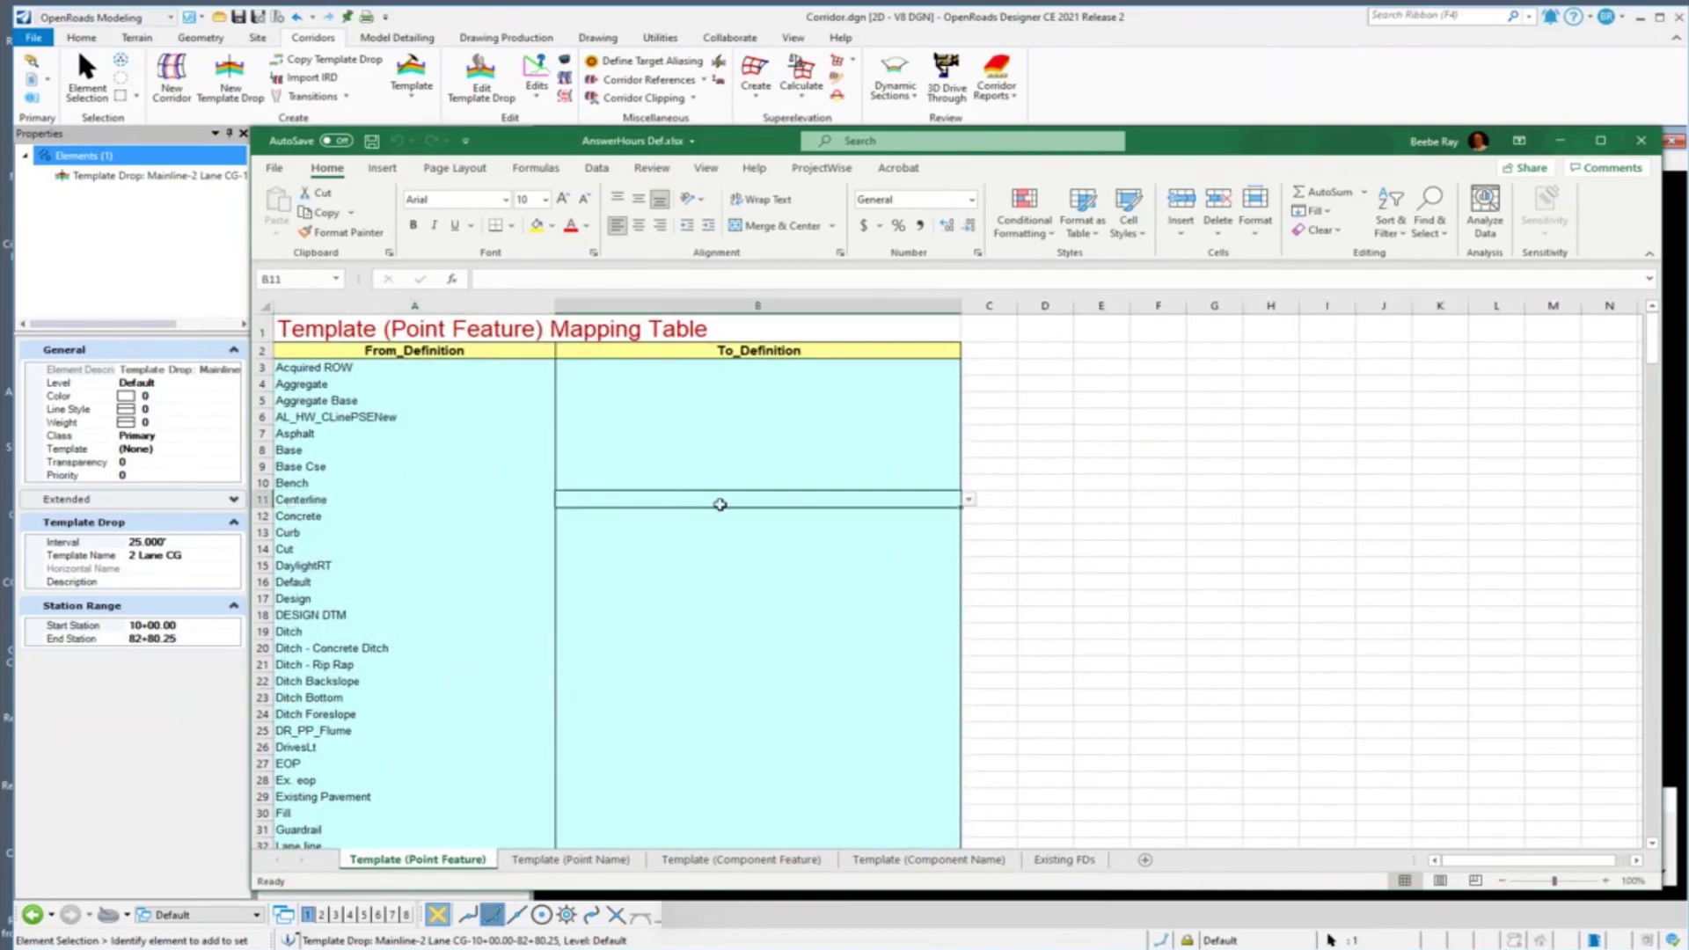
pyautogui.click(969, 502)
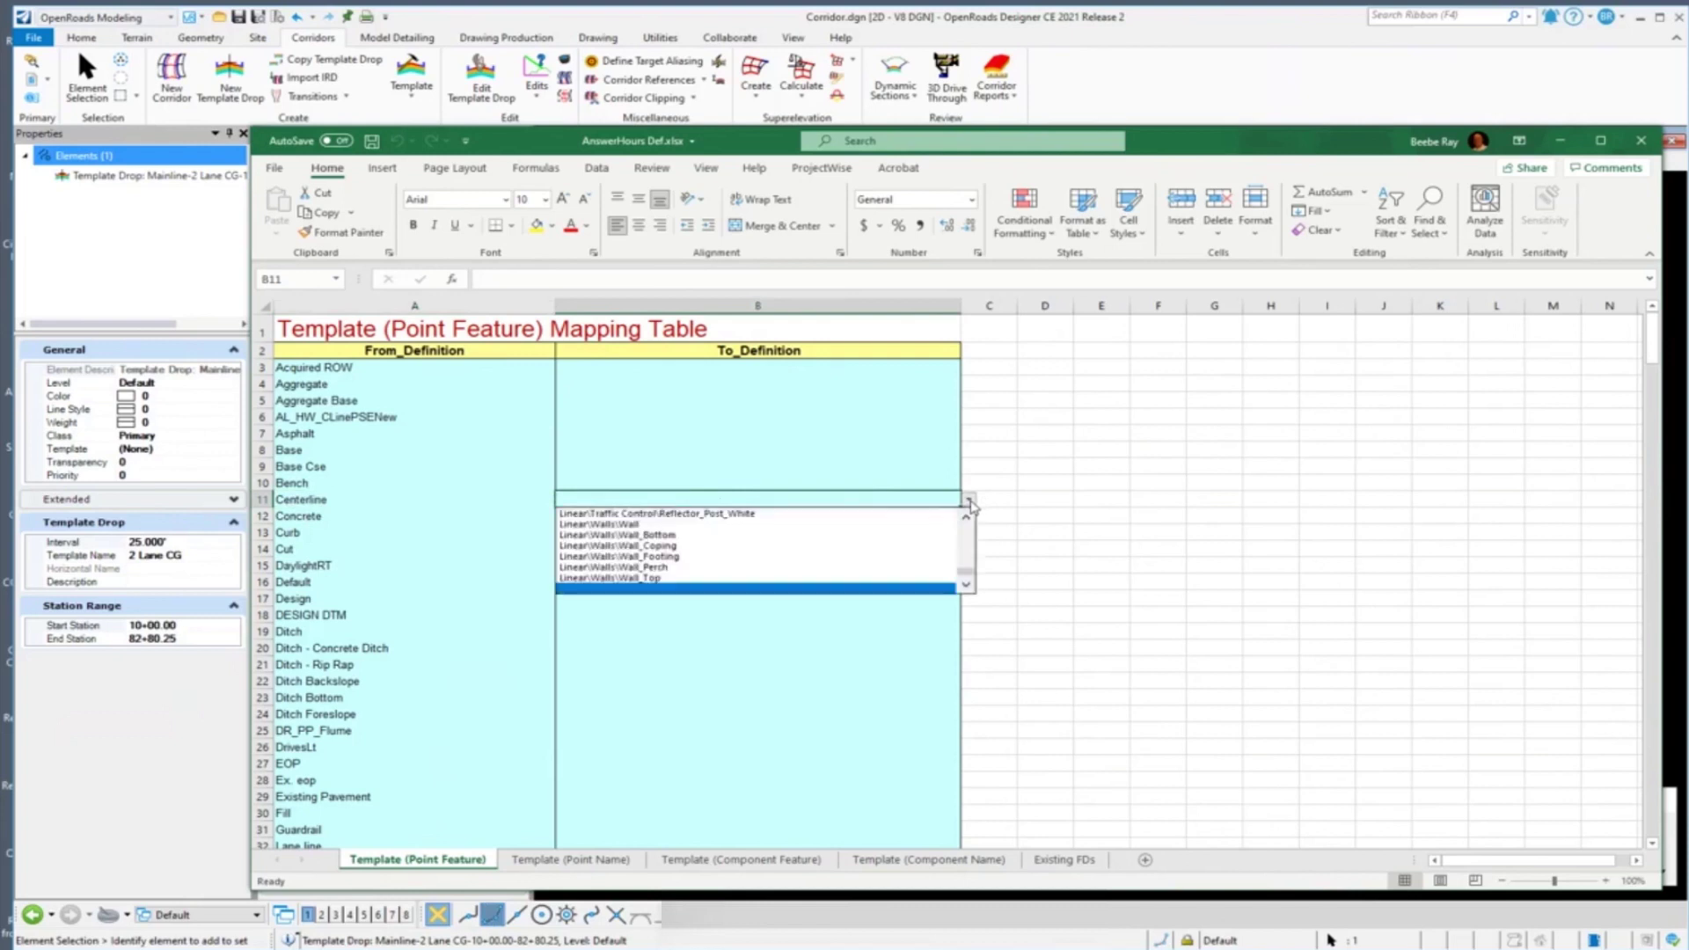
pyautogui.scroll(5, 969, 538)
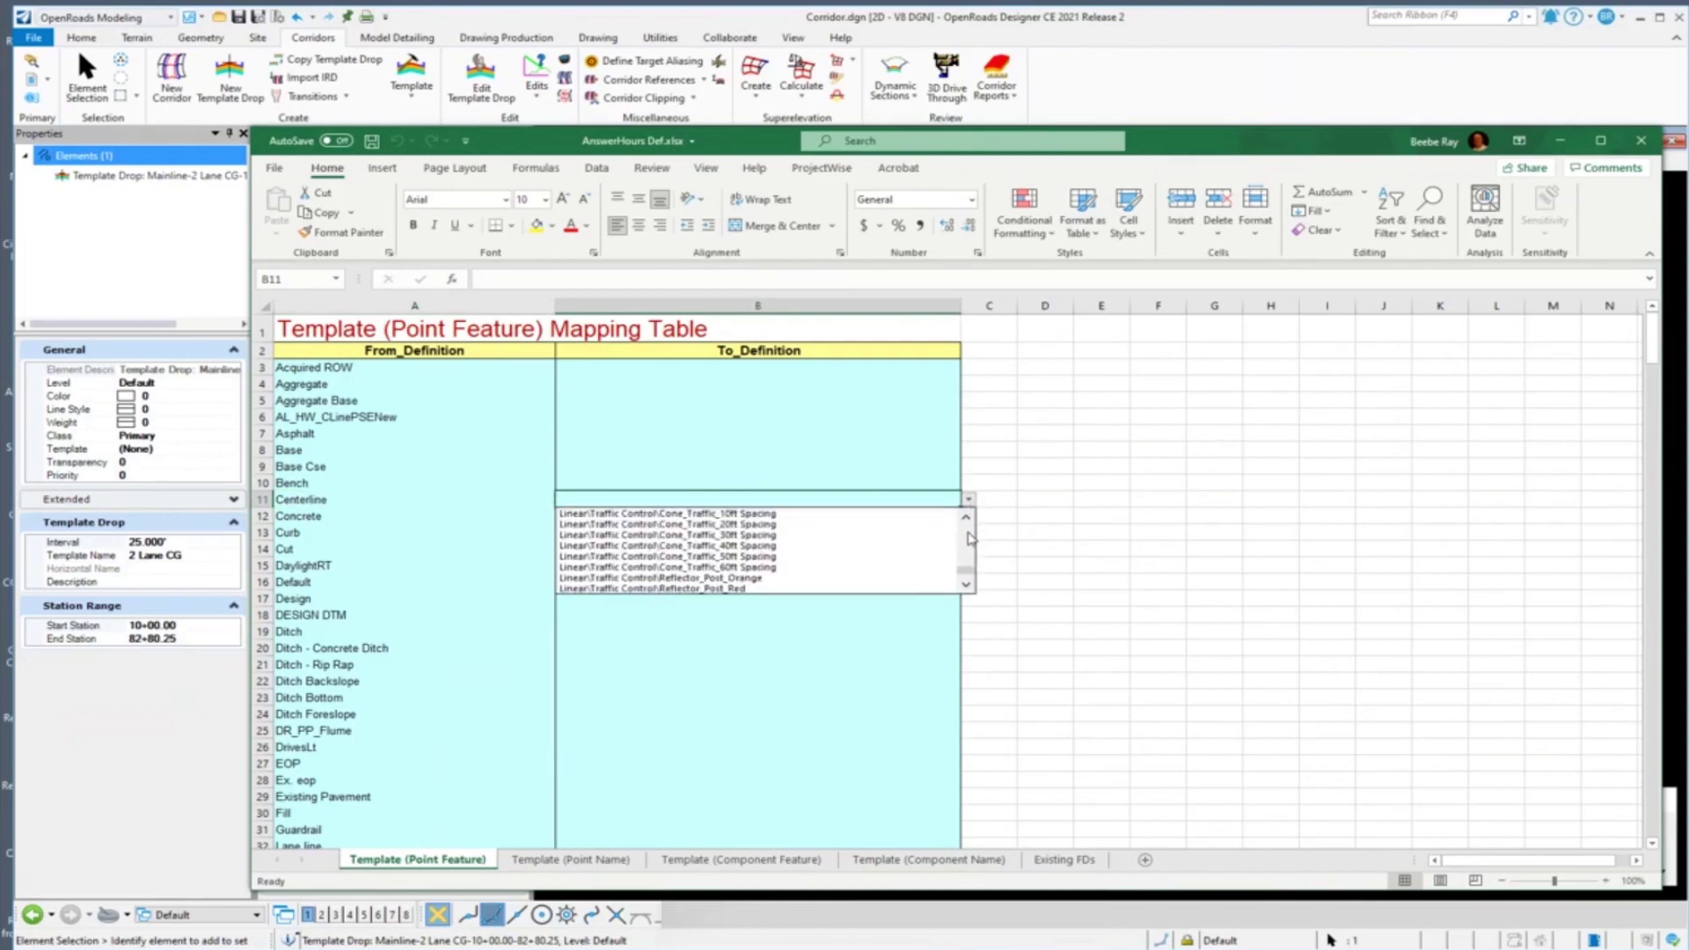
pyautogui.scroll(5, 969, 538)
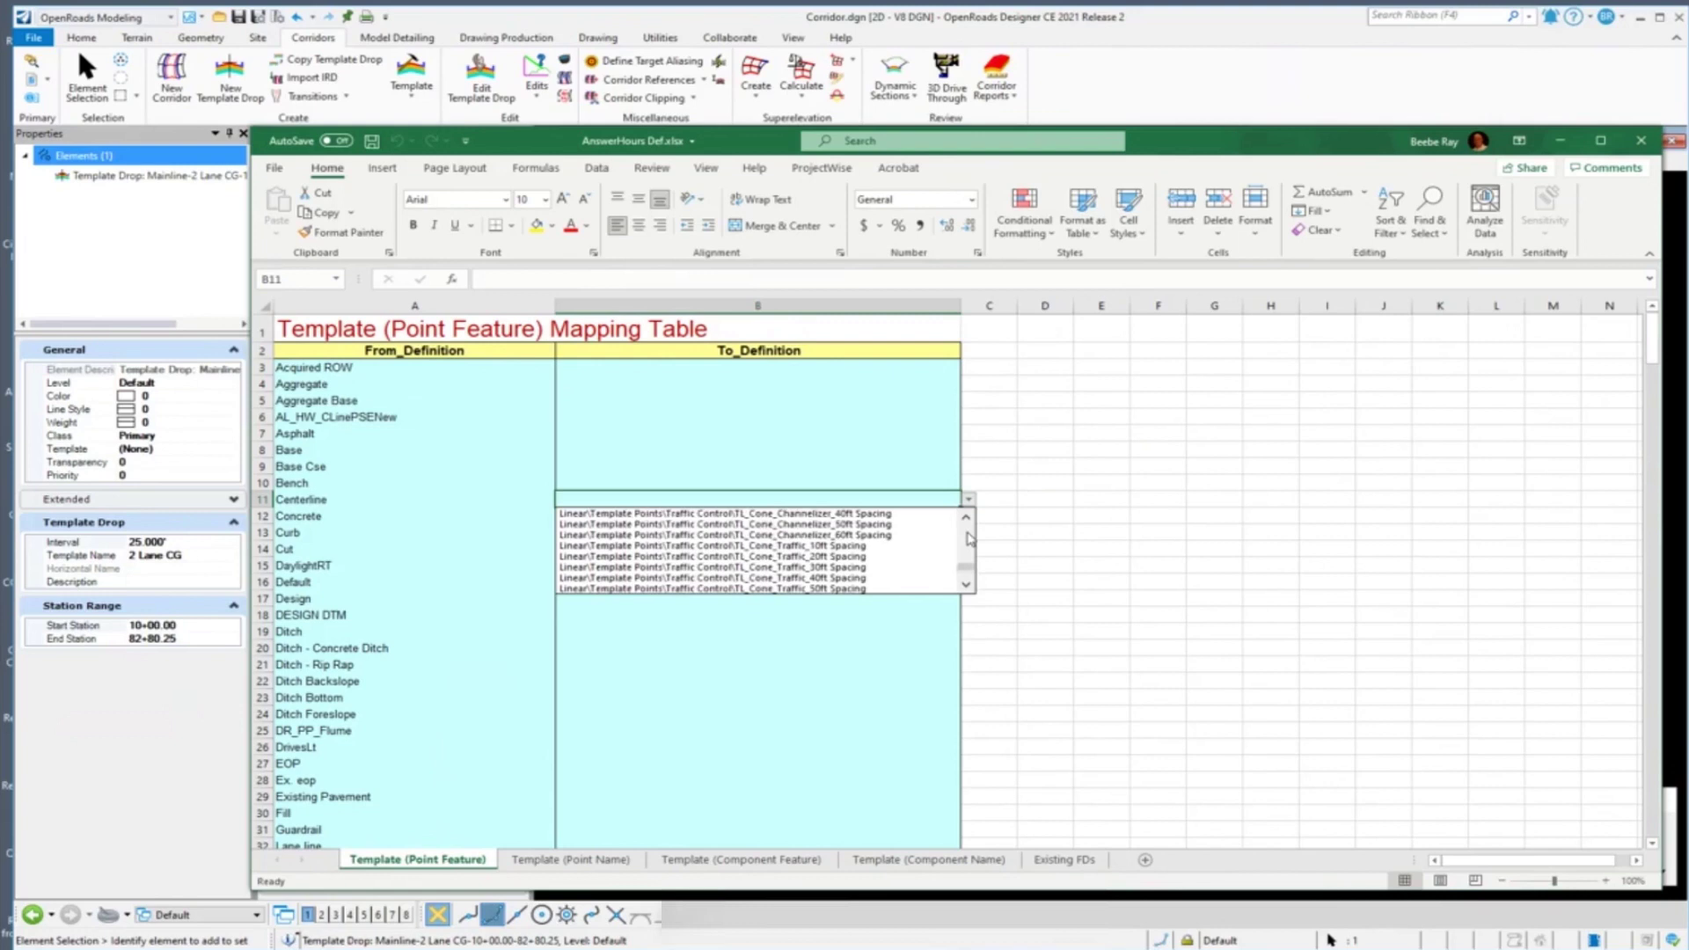
pyautogui.scroll(4, 969, 538)
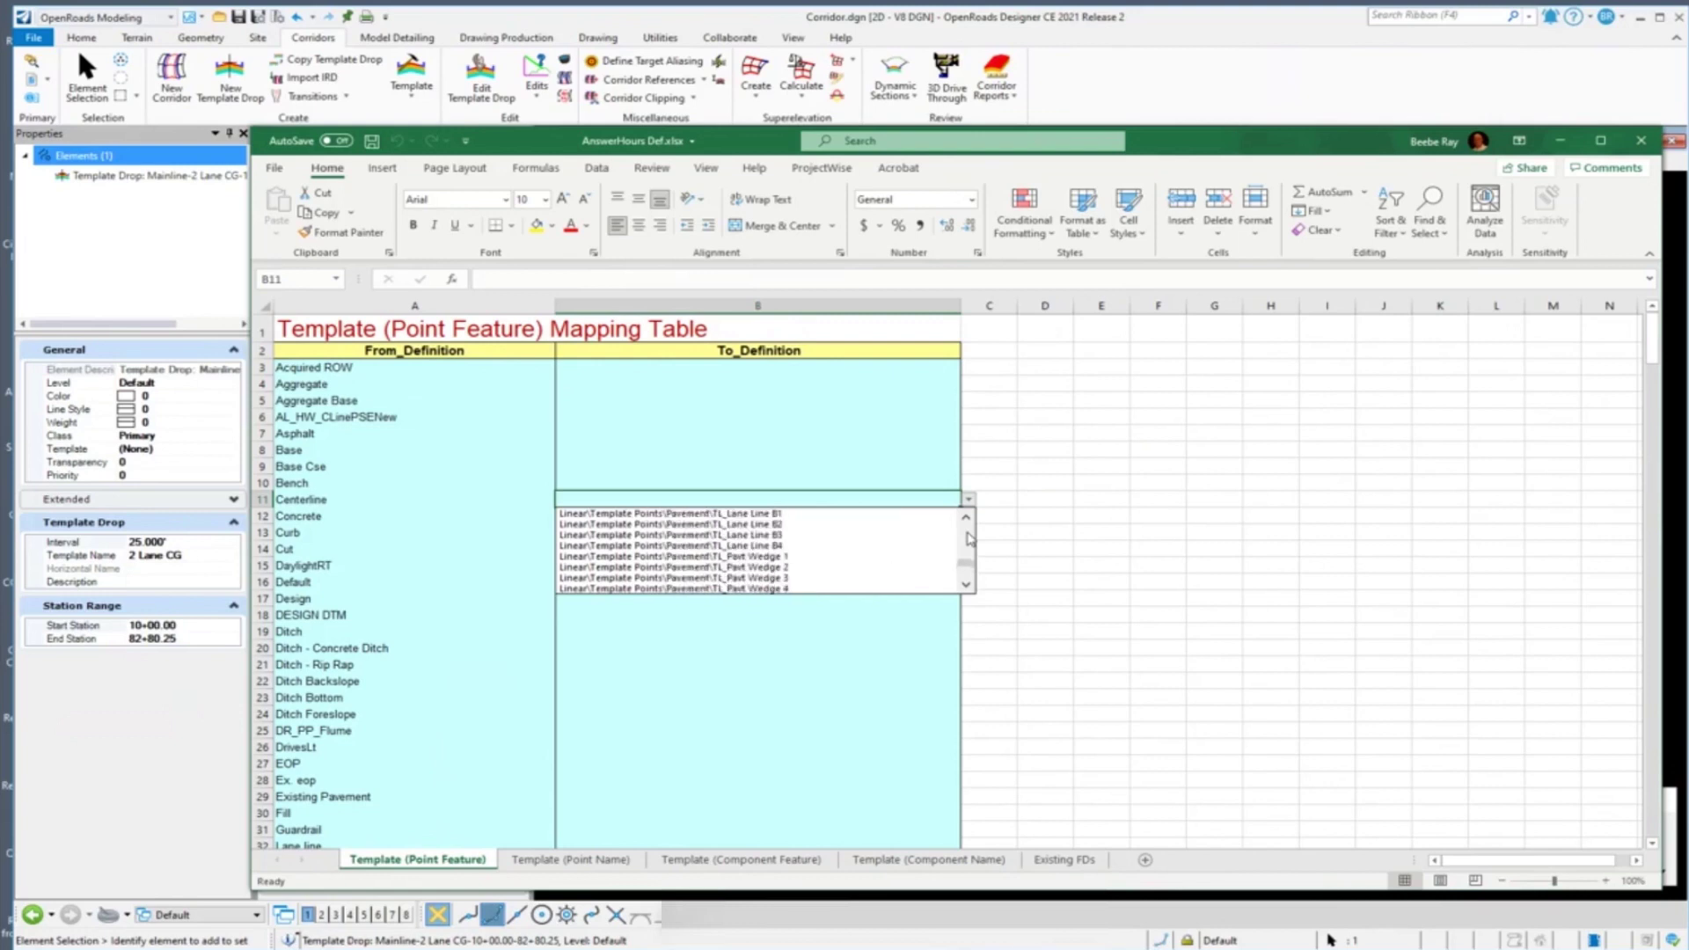
pyautogui.scroll(3, 969, 538)
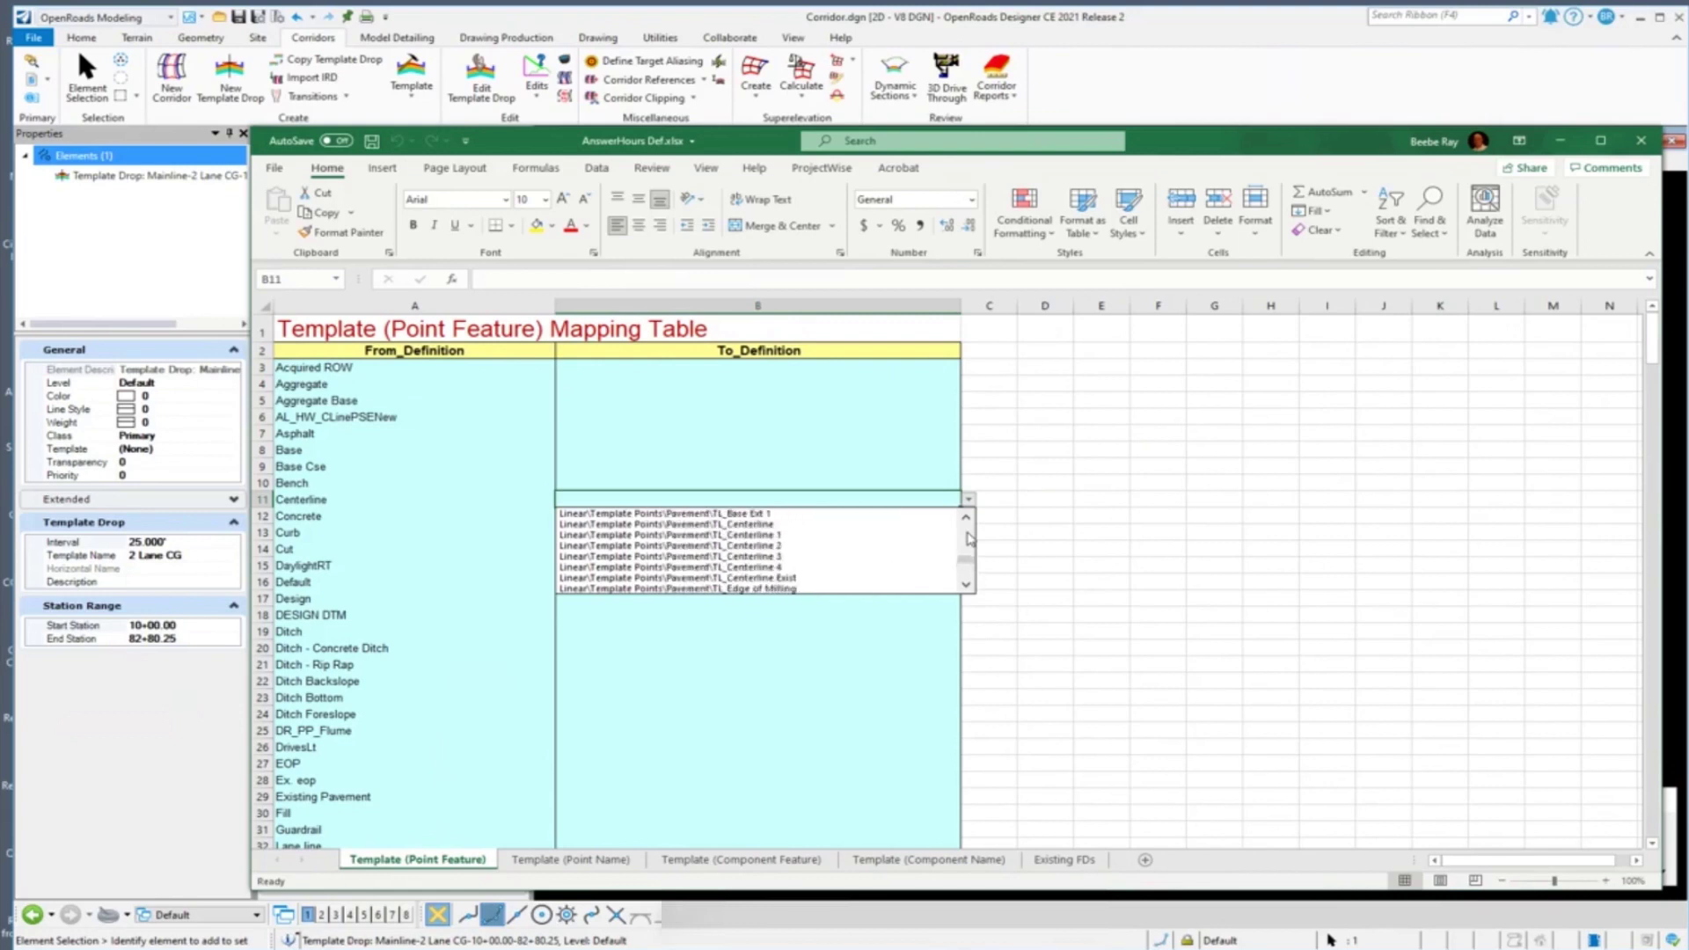
pyautogui.click(746, 524)
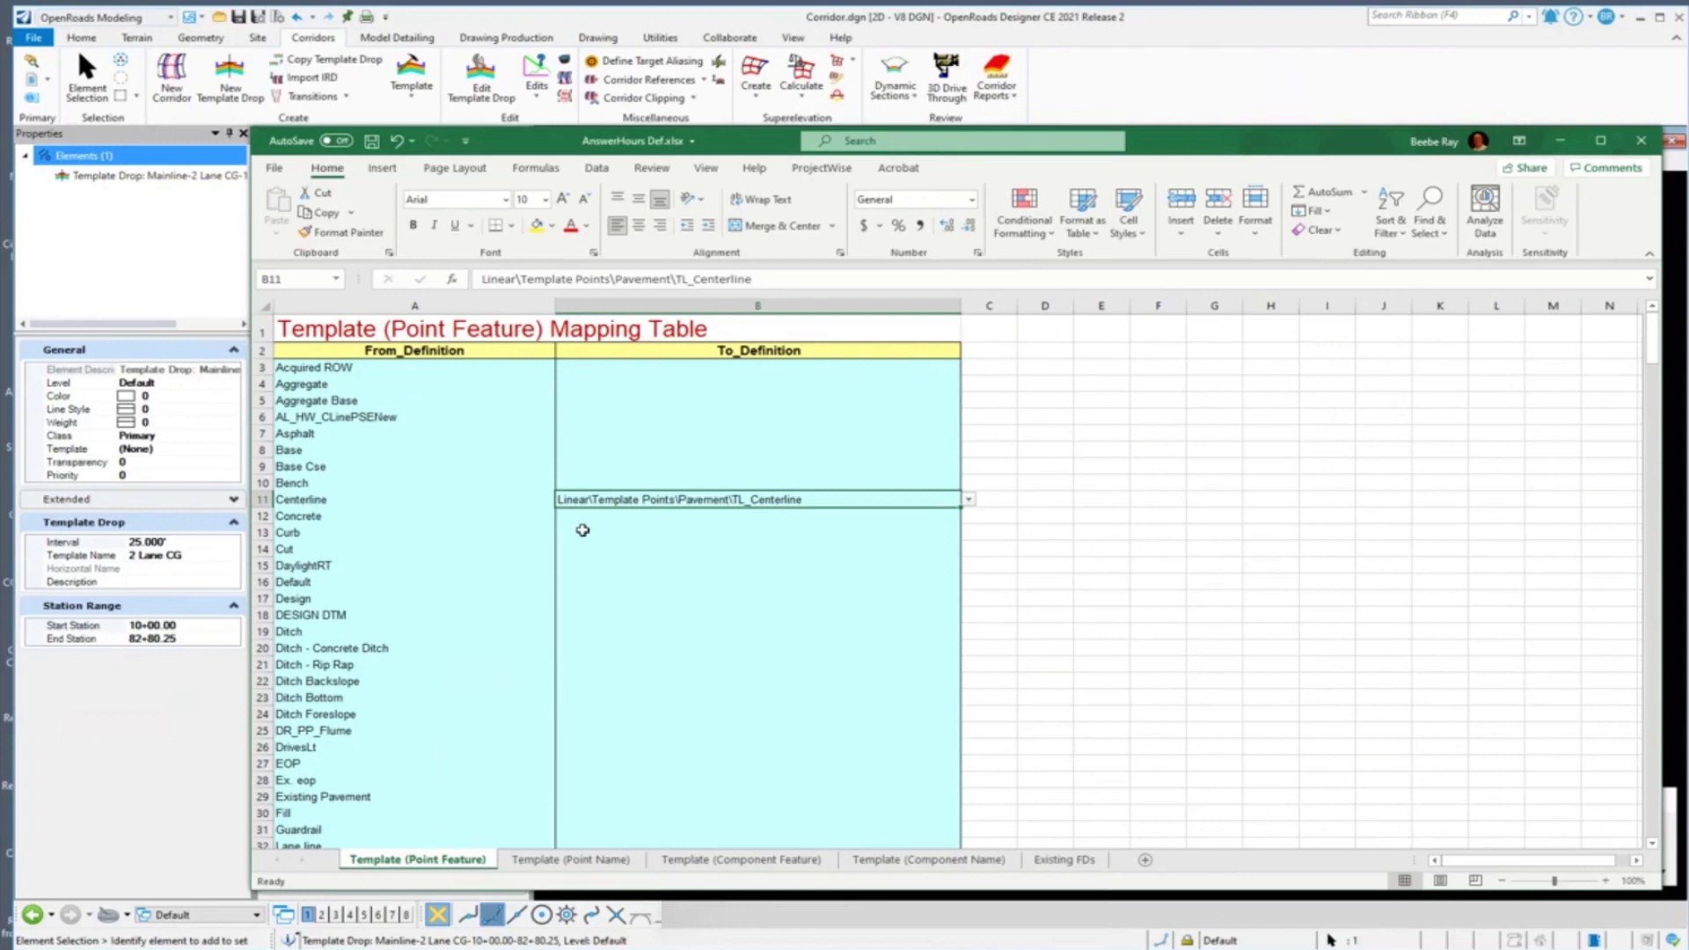
# Step: Sort the Template (Point Name) table A to Z by Qualifier_Template
pyautogui.click(609, 861)
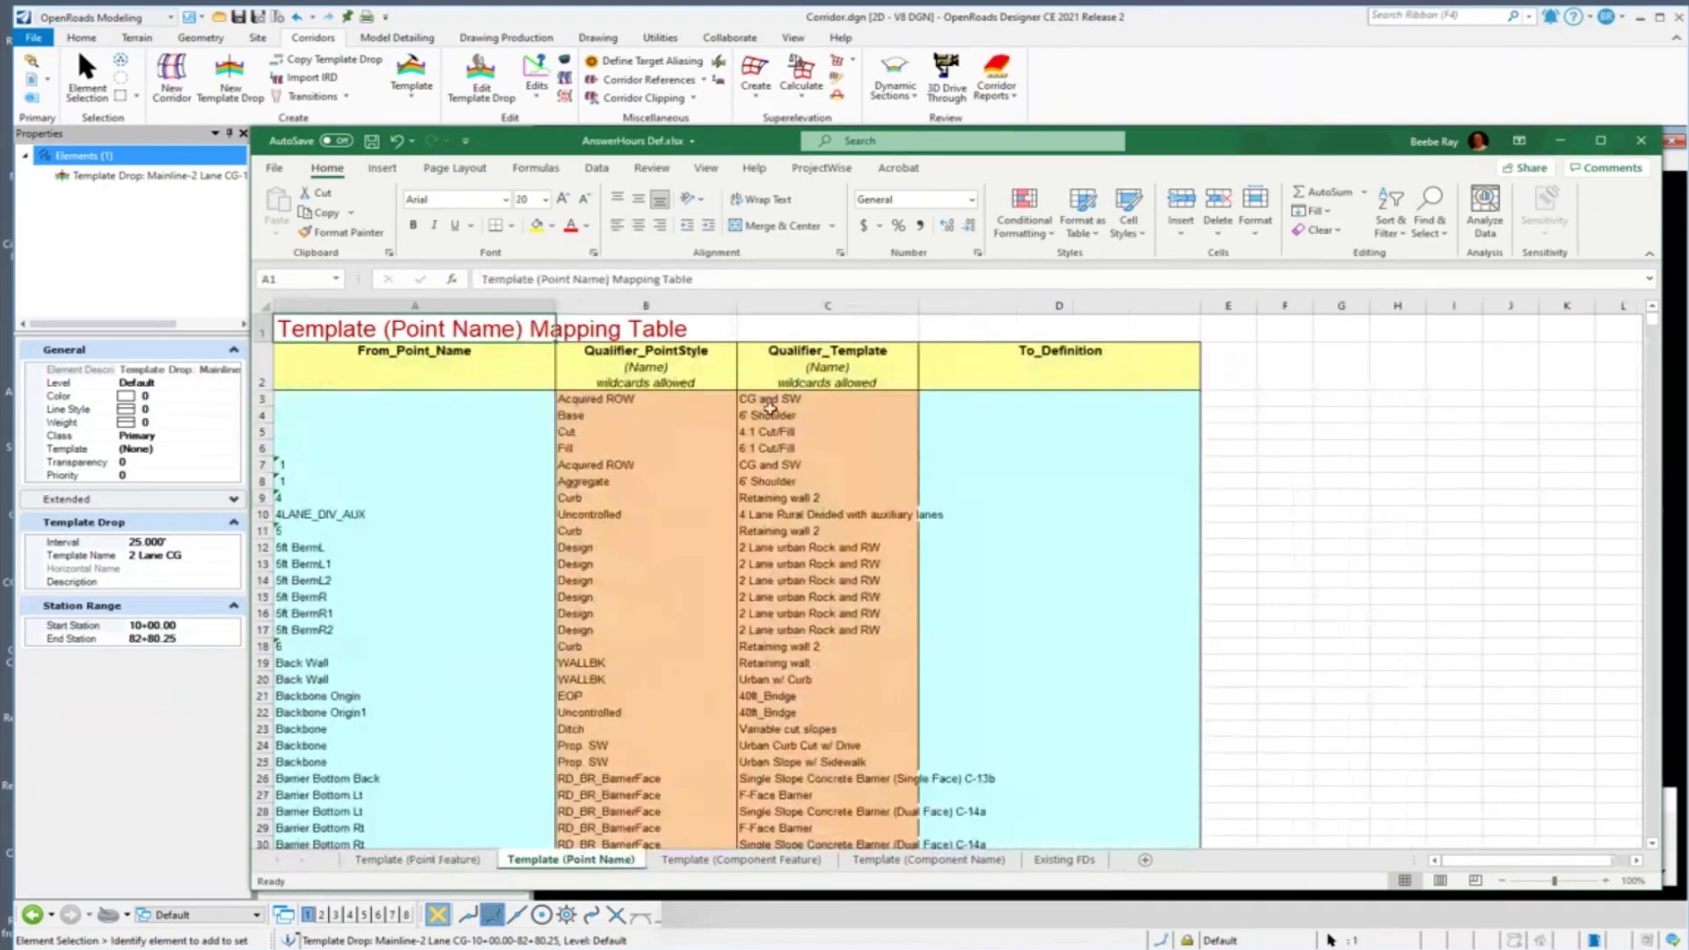
pyautogui.click(821, 413)
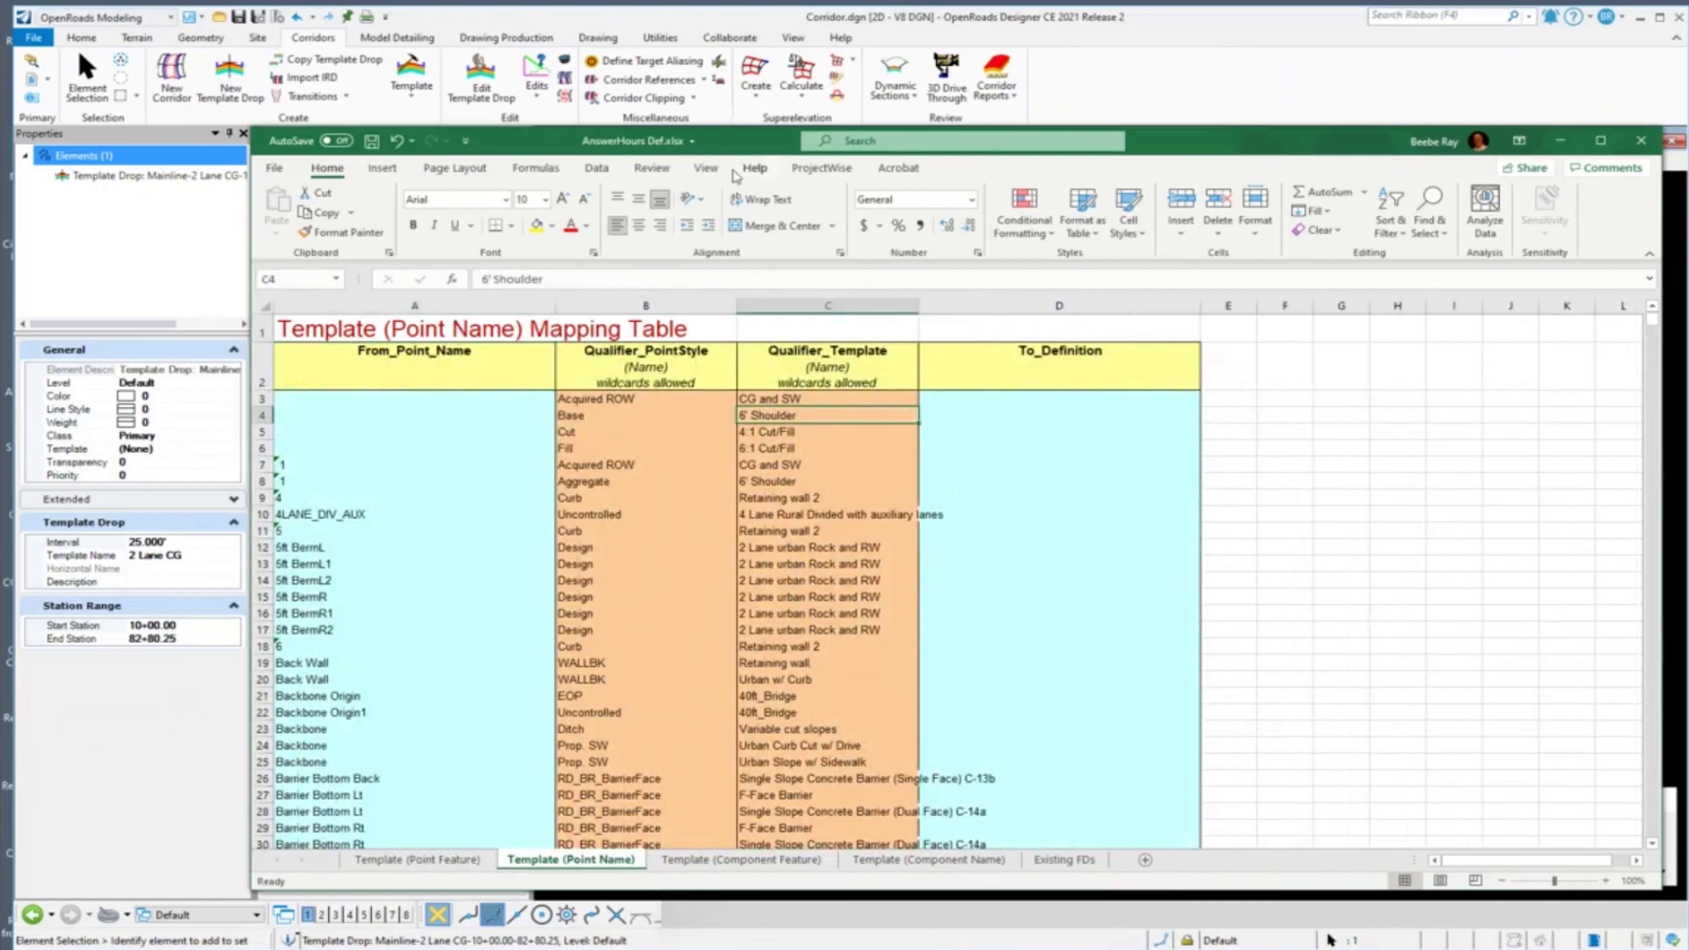
pyautogui.click(596, 168)
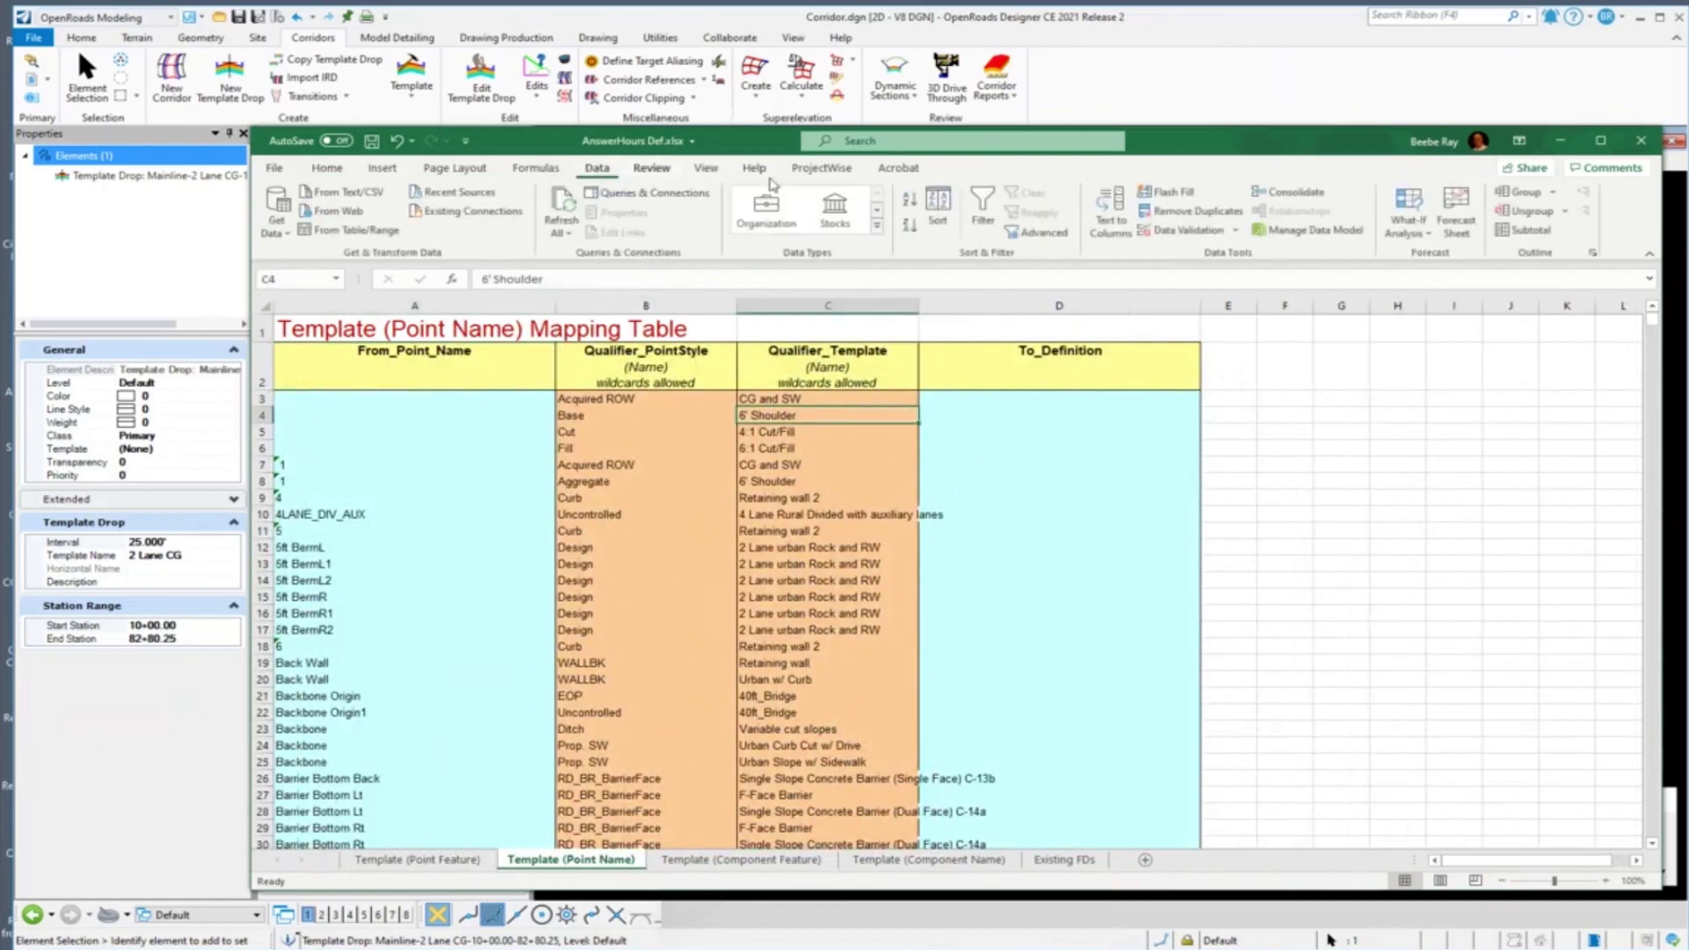
pyautogui.click(912, 201)
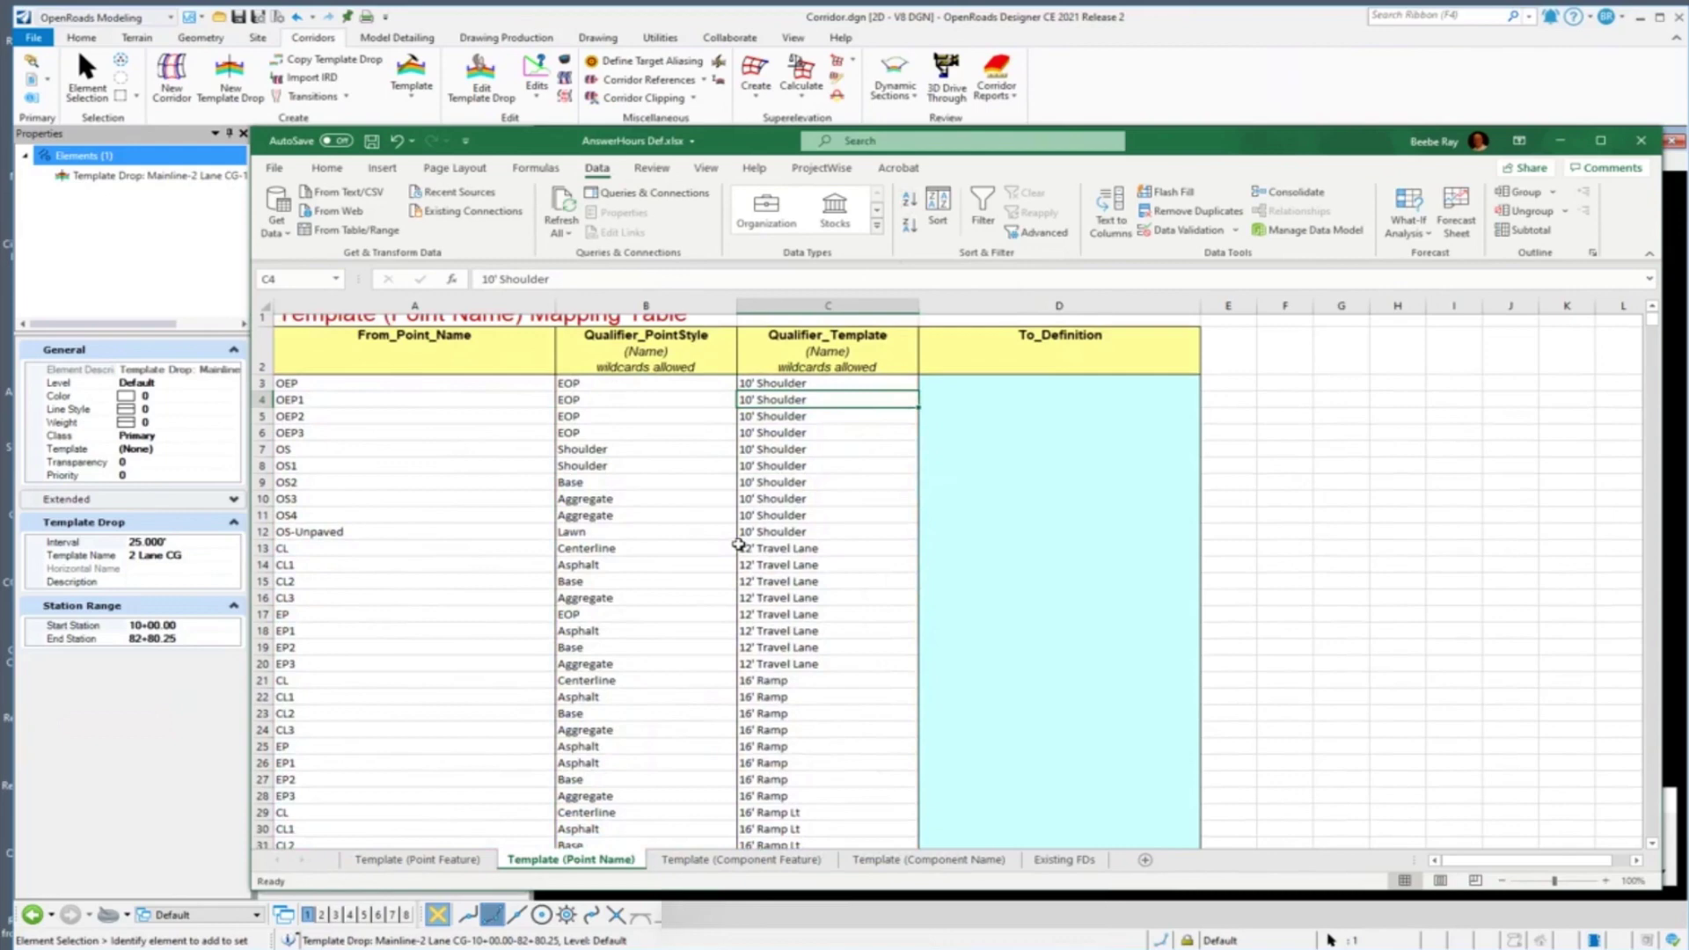
# Step: Go down to row 113 and select the 2 Lane CG CL point name
pyautogui.scroll(-13, 739, 543)
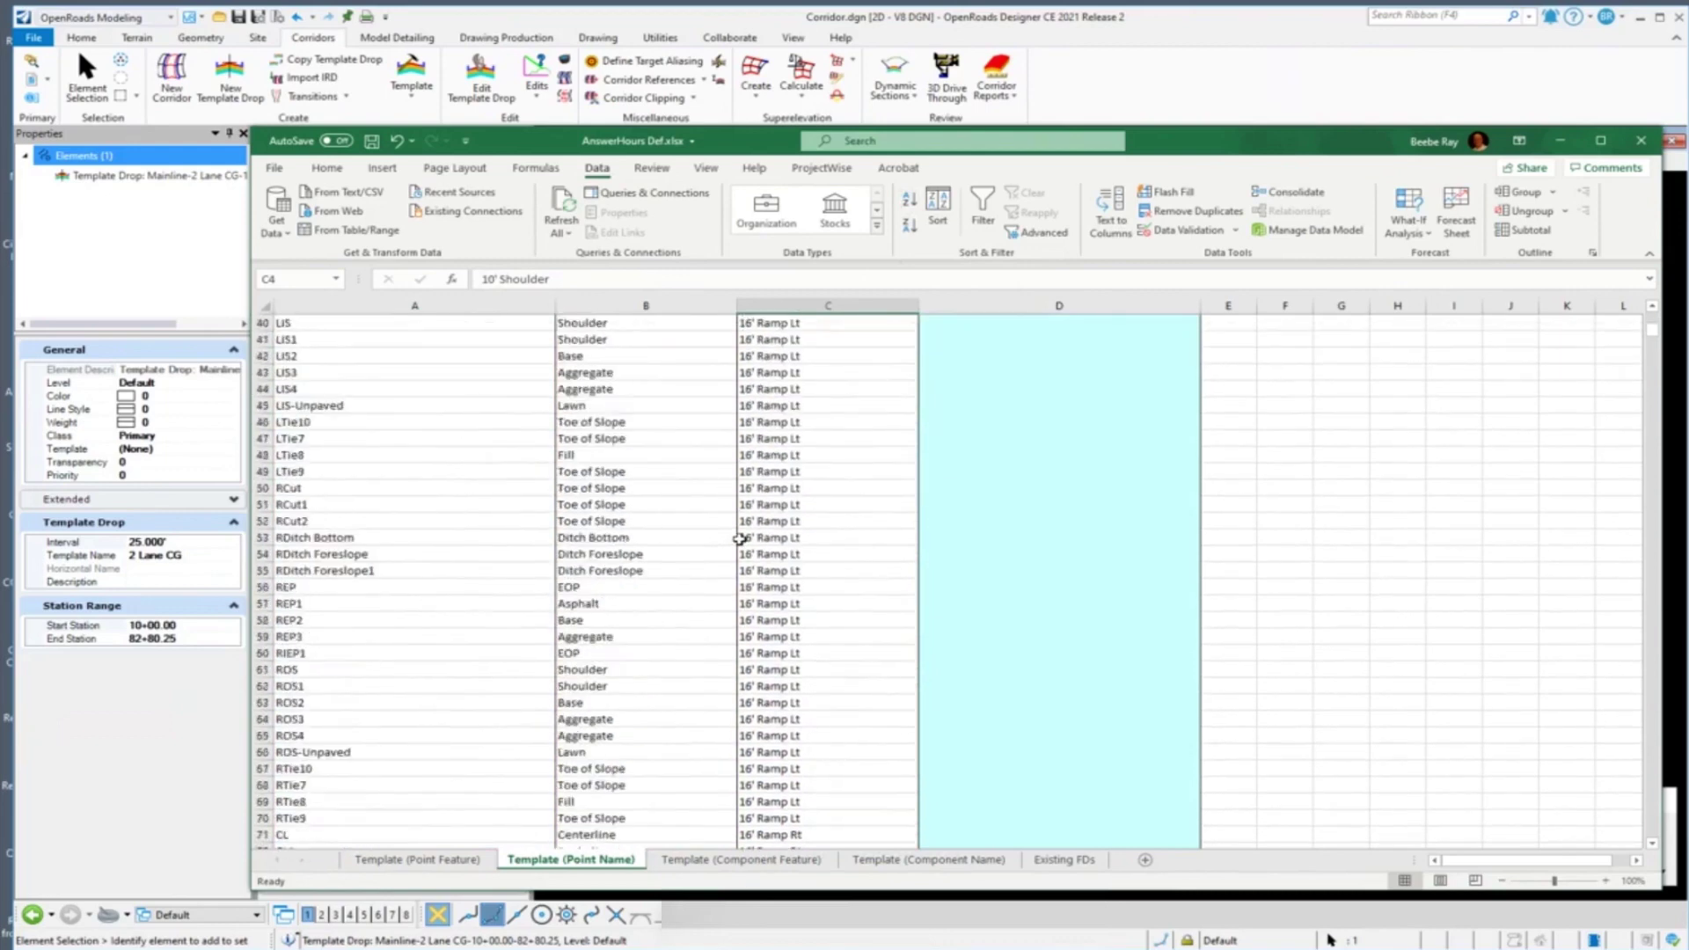
pyautogui.scroll(-14, 739, 539)
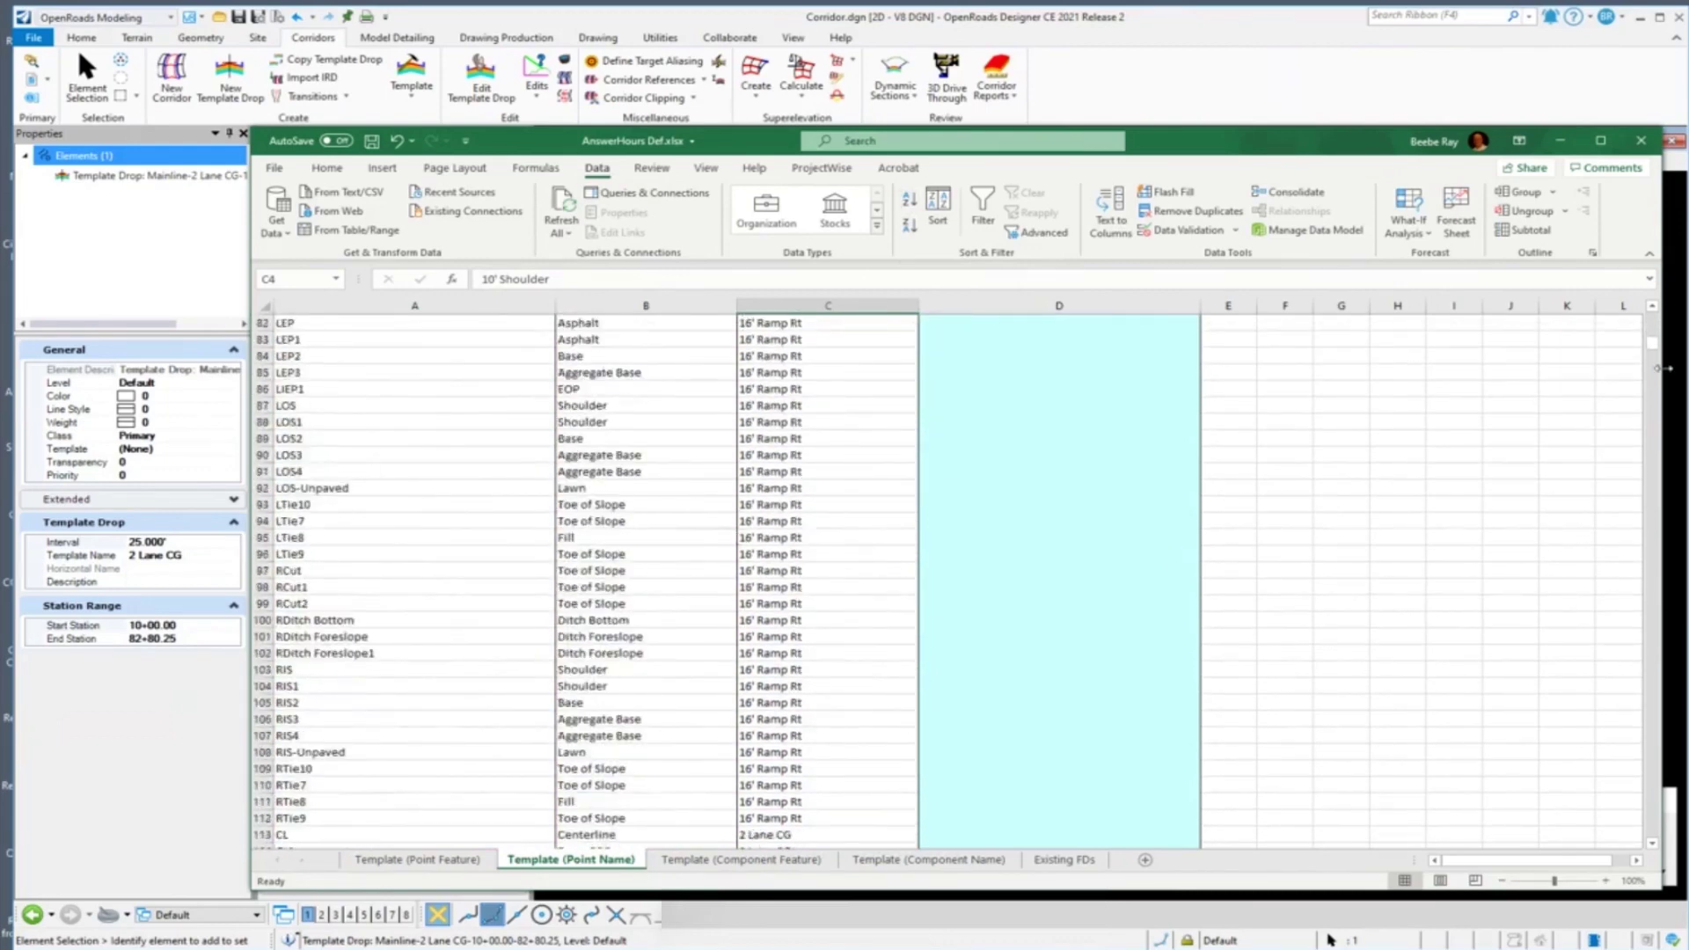
pyautogui.moveTo(1654, 348); pyautogui.dragTo(1653, 352)
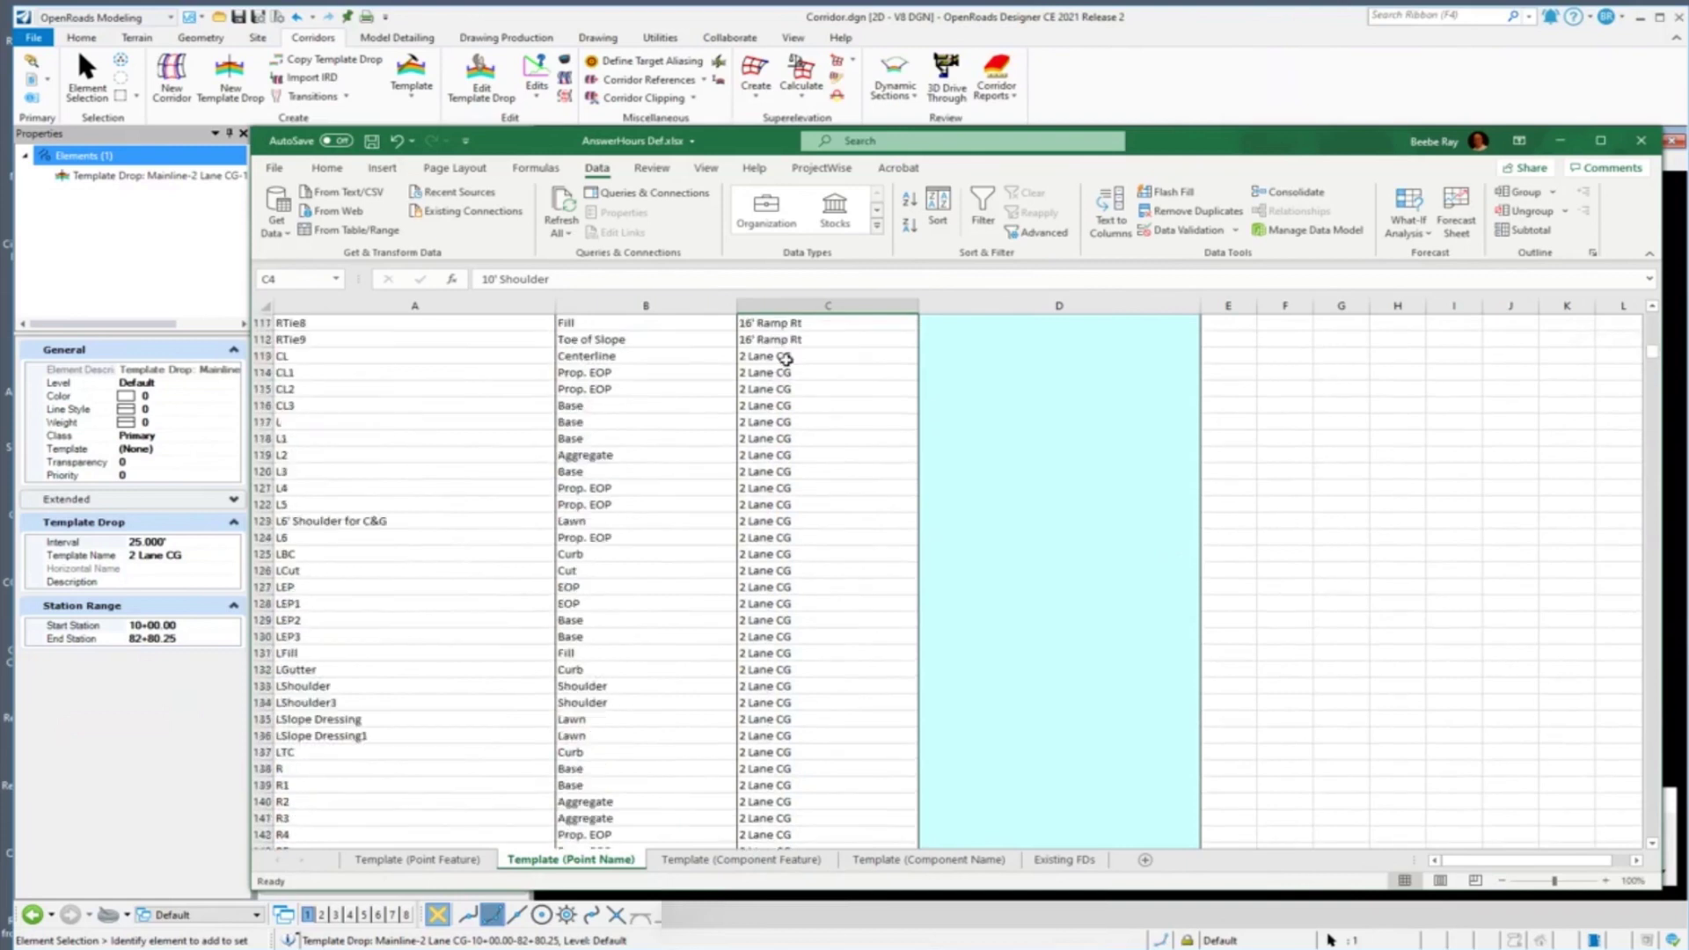
pyautogui.click(352, 356)
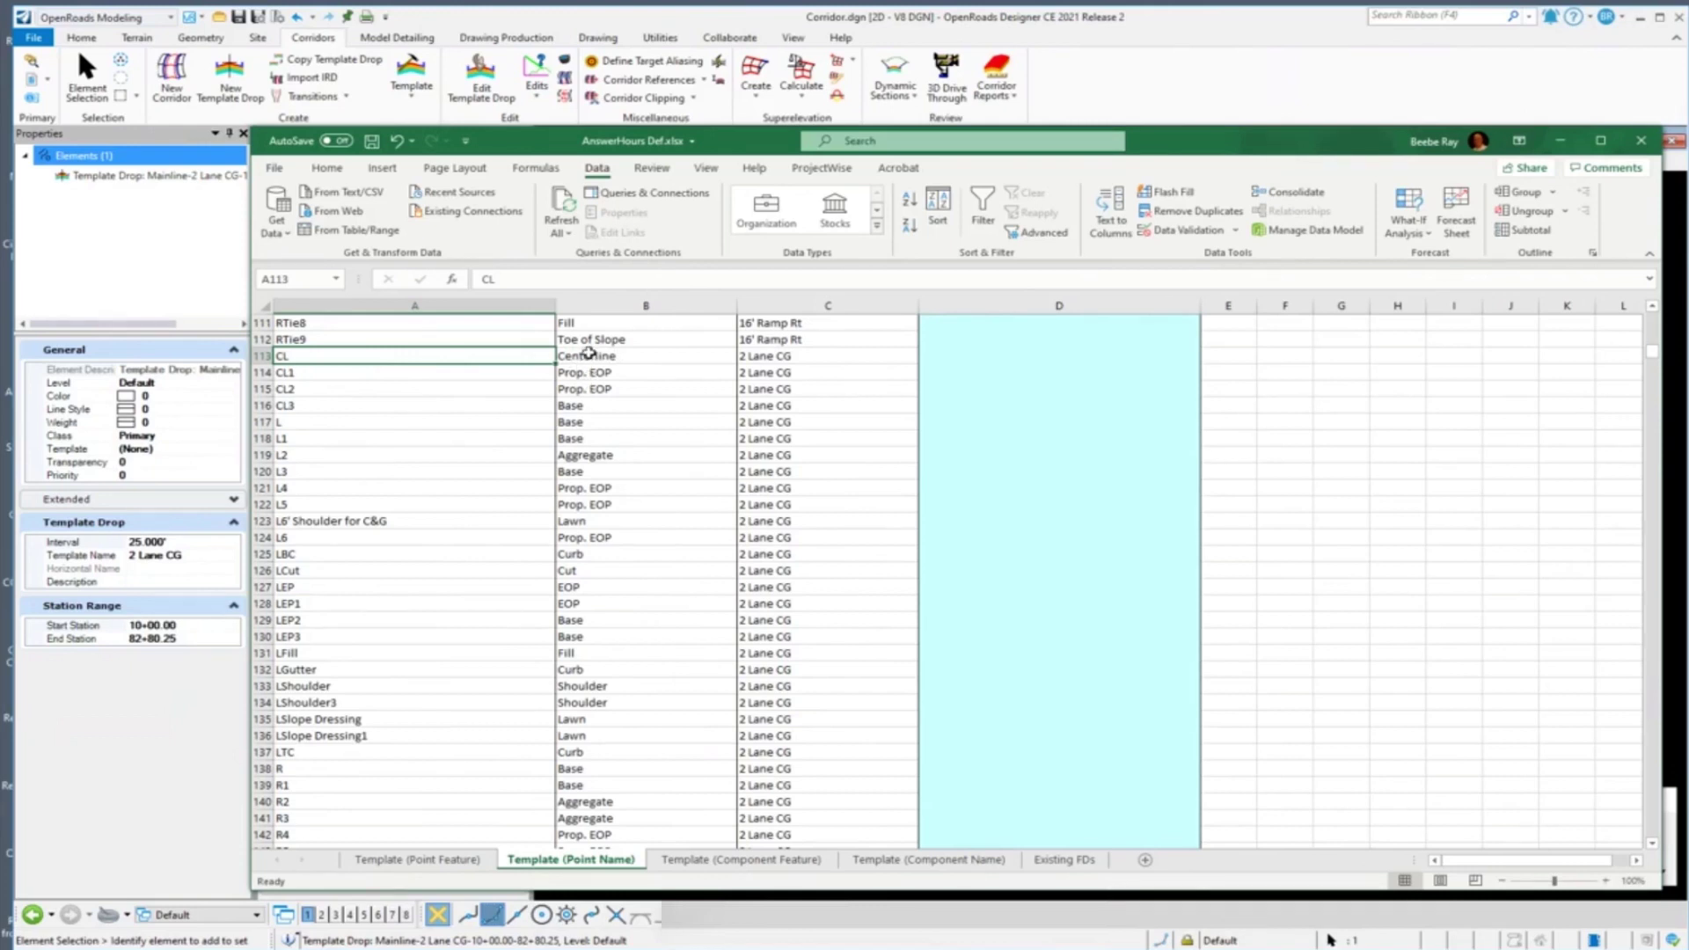
# Step: Map the CL point name in D113 to TL_Centerline
pyautogui.click(964, 351)
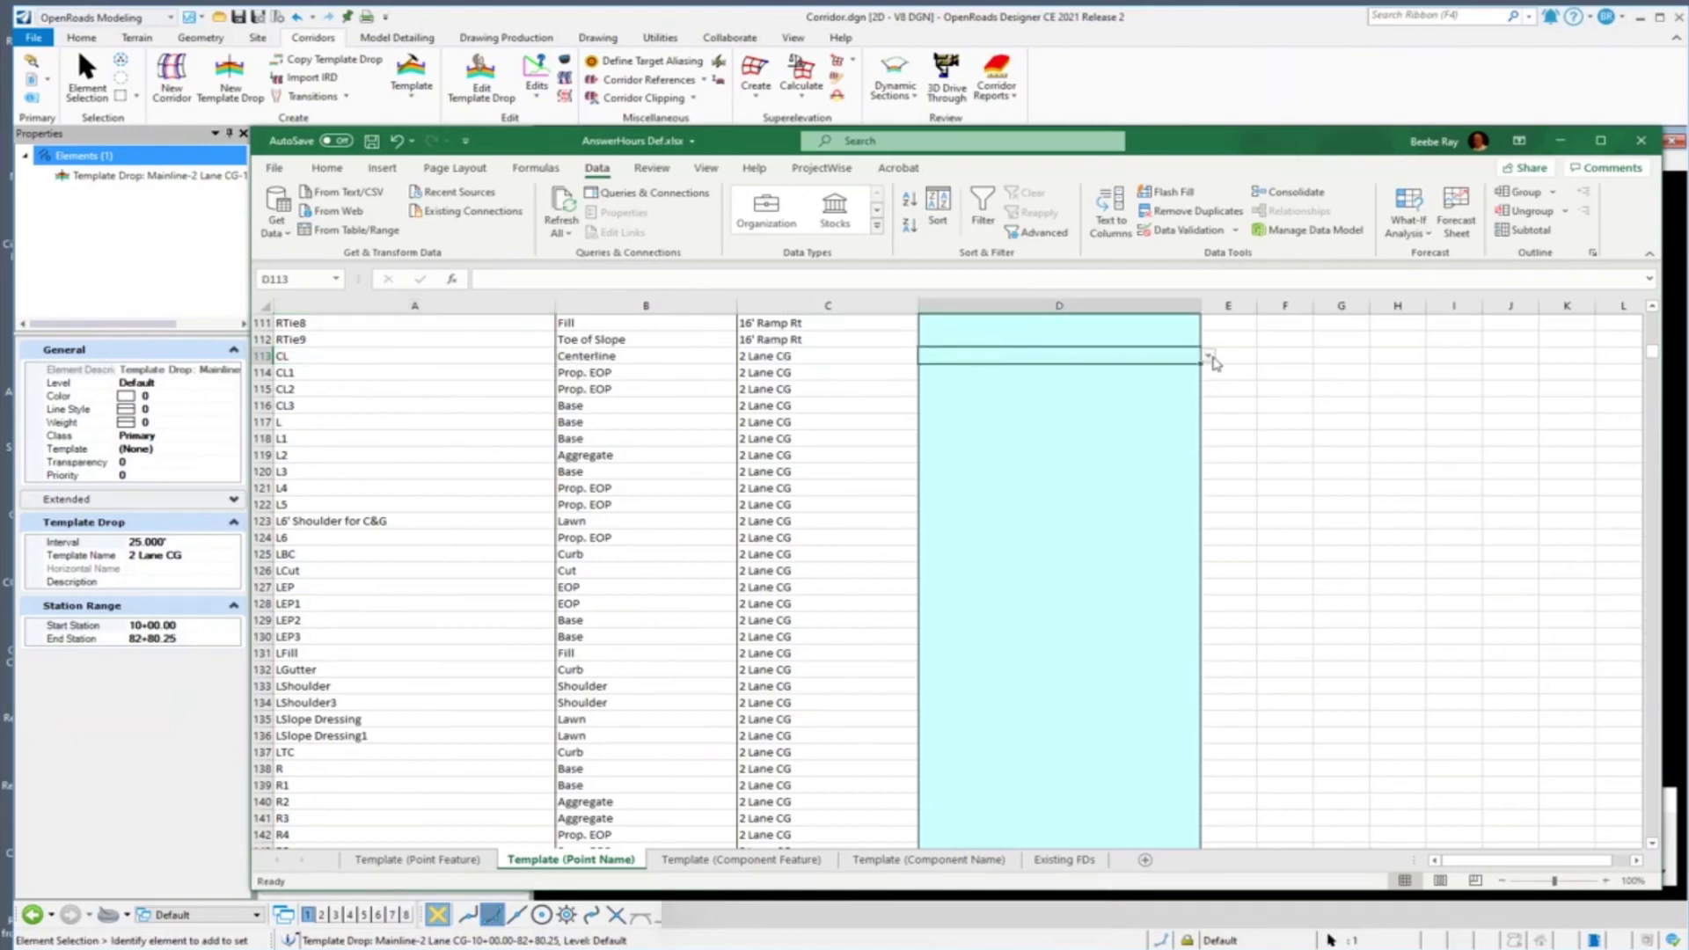
pyautogui.click(1209, 356)
pyautogui.click(1210, 394)
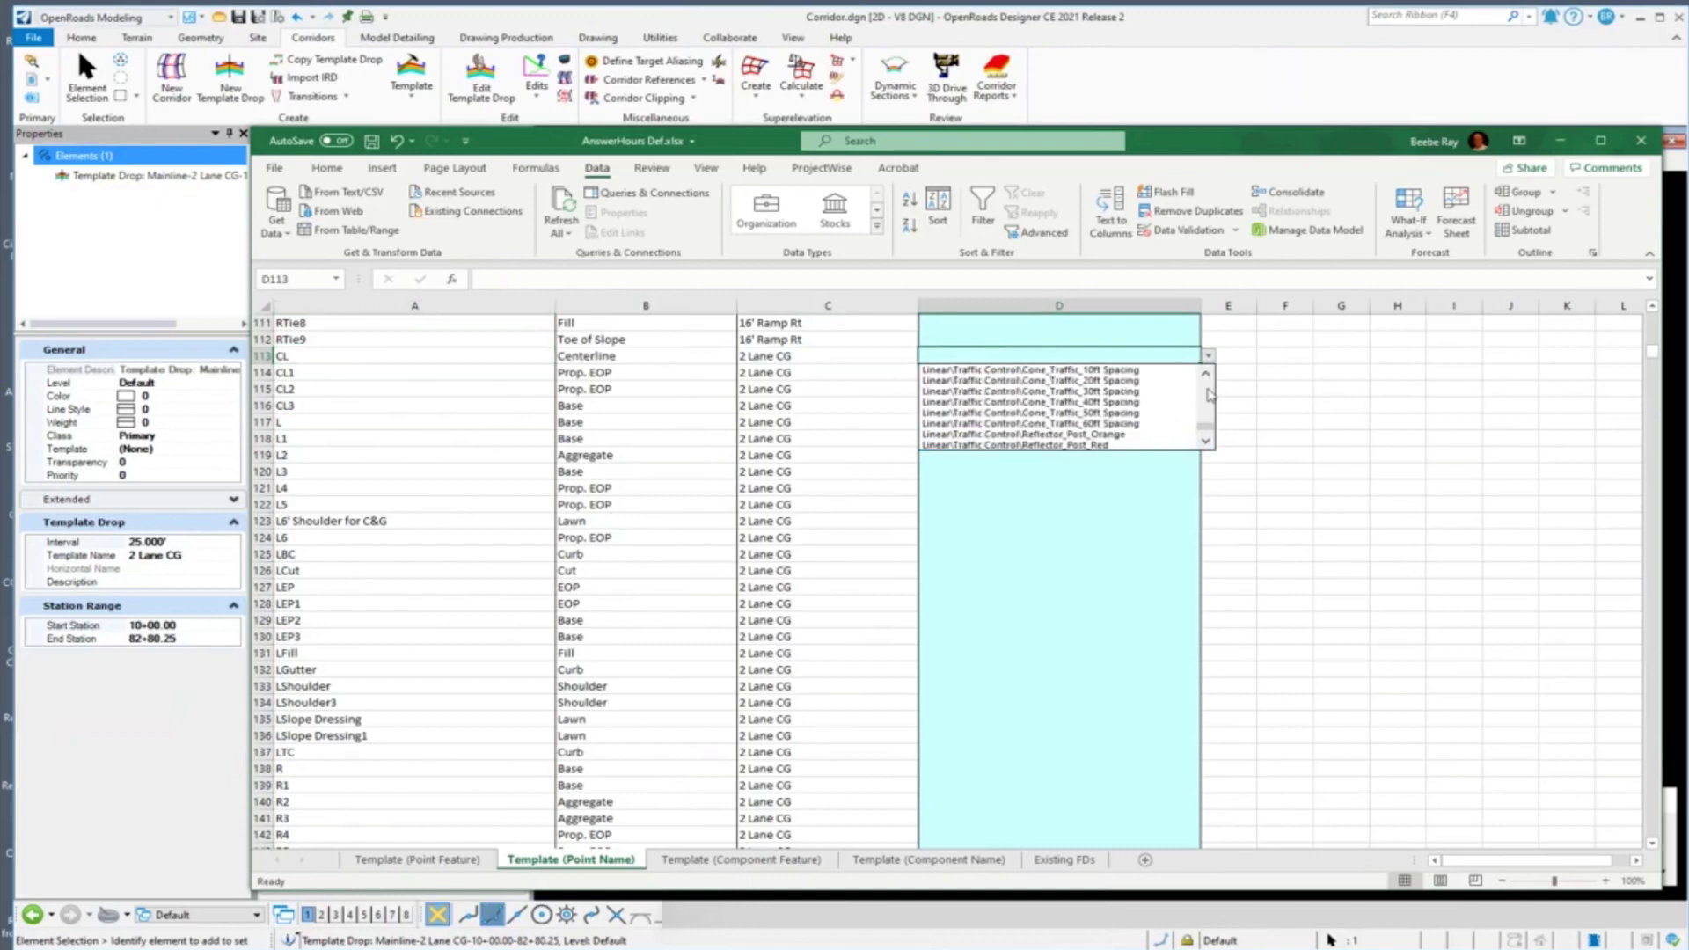
pyautogui.click(1209, 394)
pyautogui.click(1209, 390)
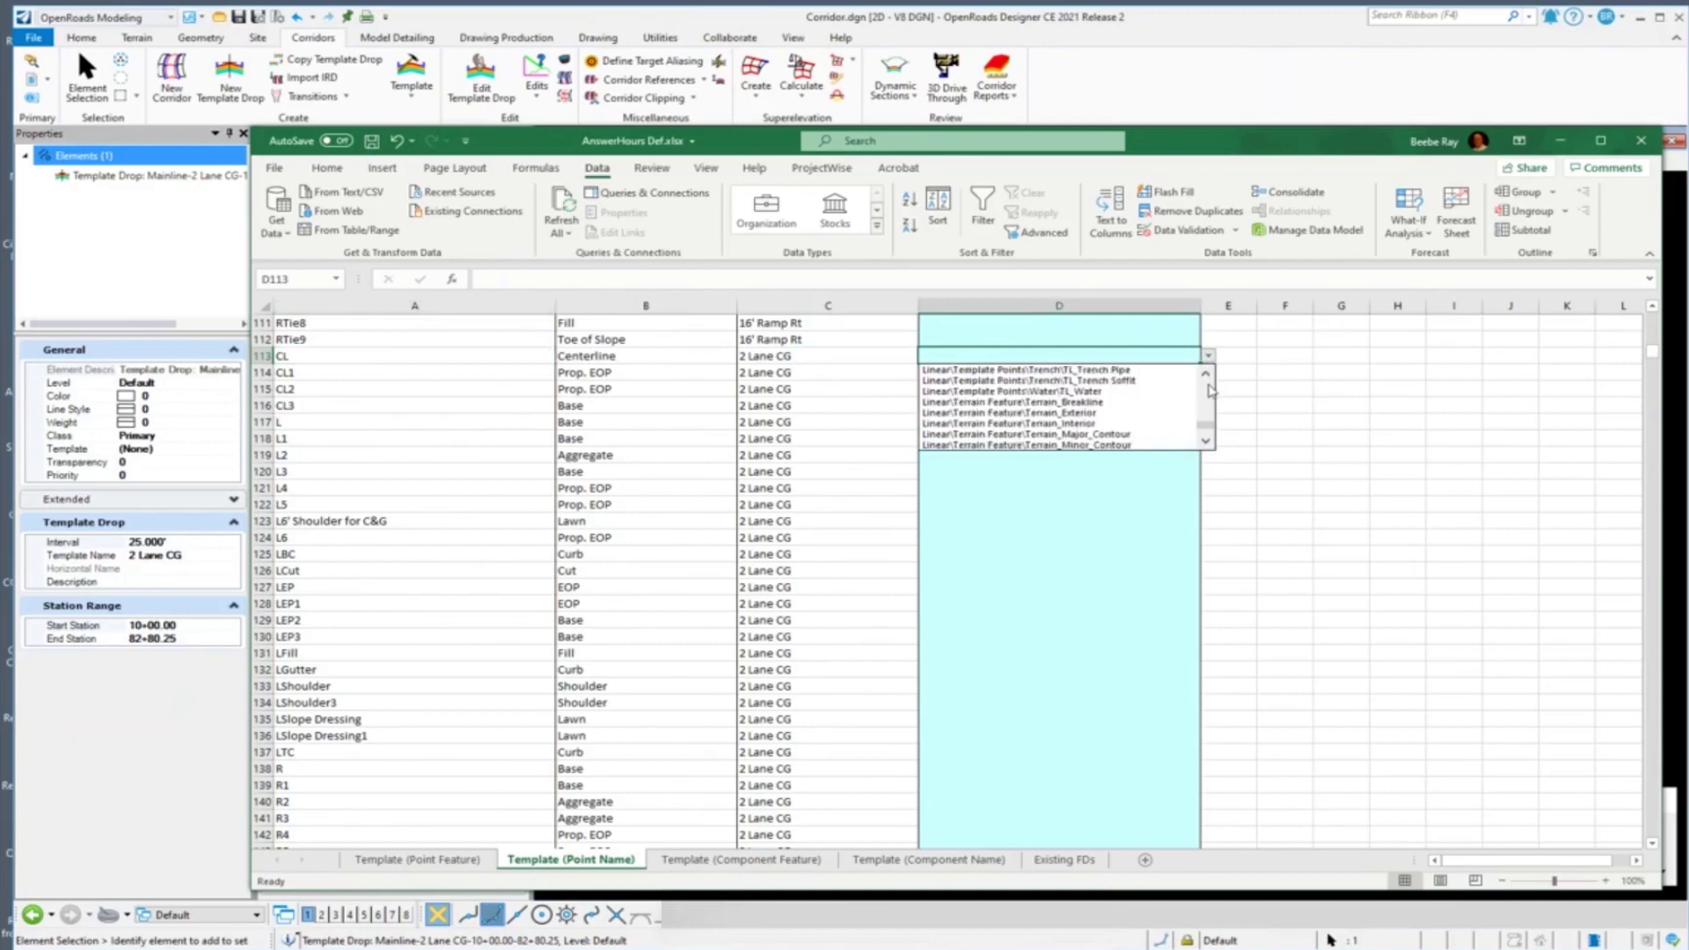
pyautogui.click(1210, 391)
pyautogui.click(1209, 391)
pyautogui.click(1209, 391)
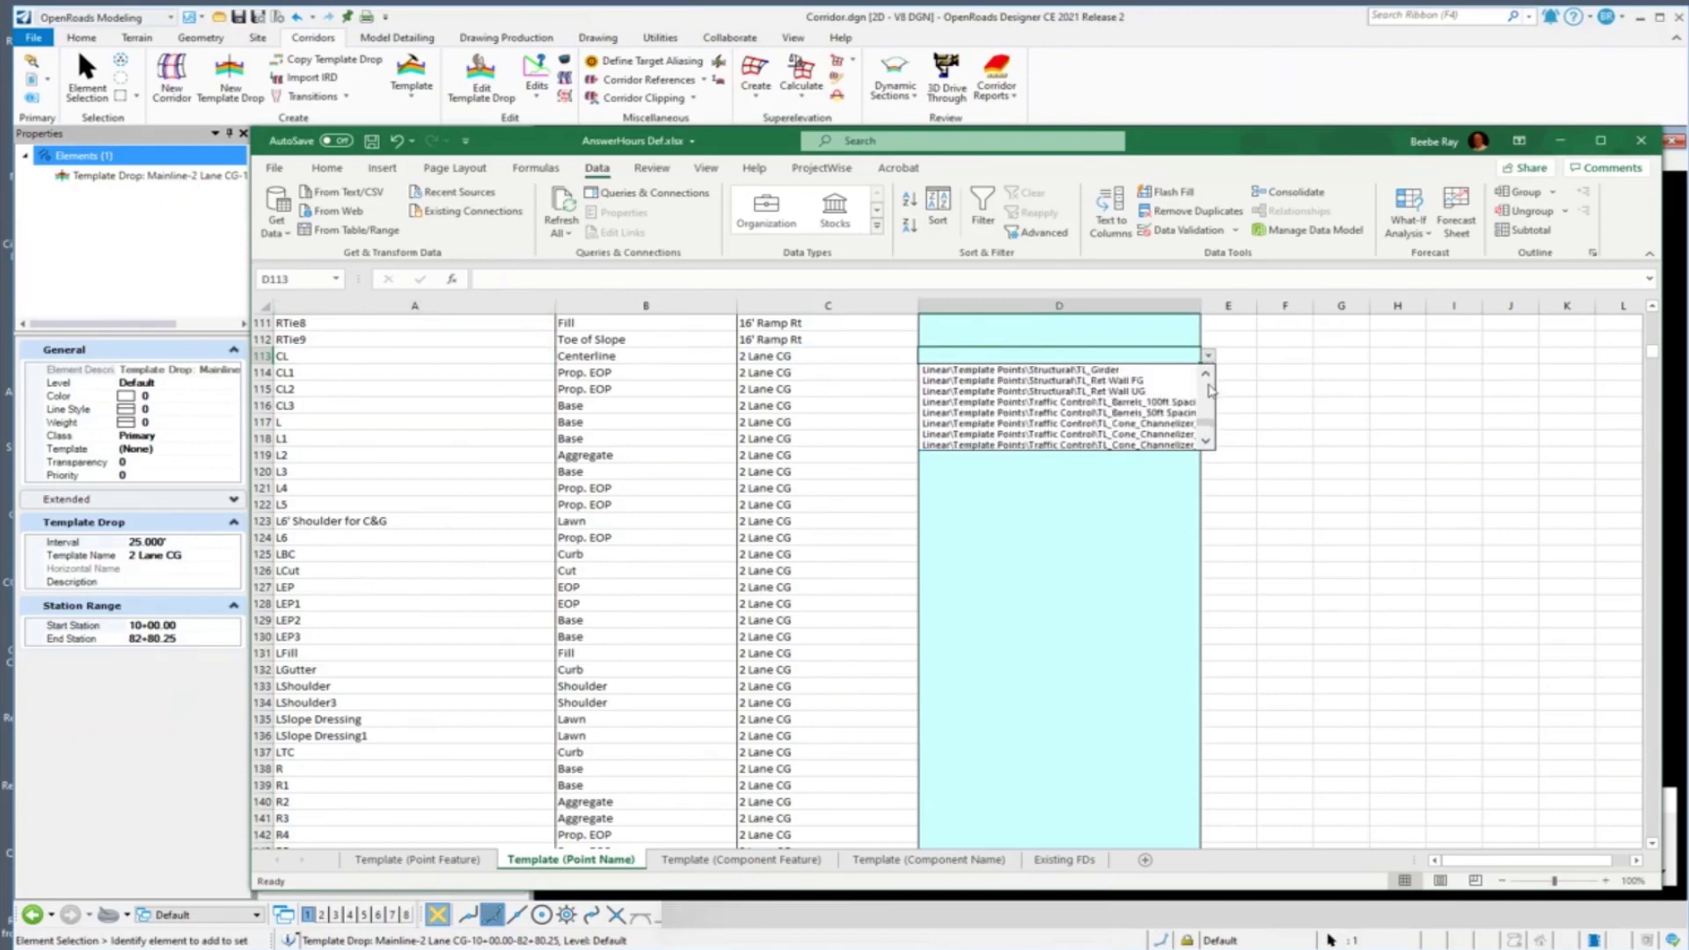
pyautogui.click(1209, 391)
pyautogui.click(1210, 390)
pyautogui.click(1209, 391)
pyautogui.click(1209, 390)
pyautogui.click(1210, 390)
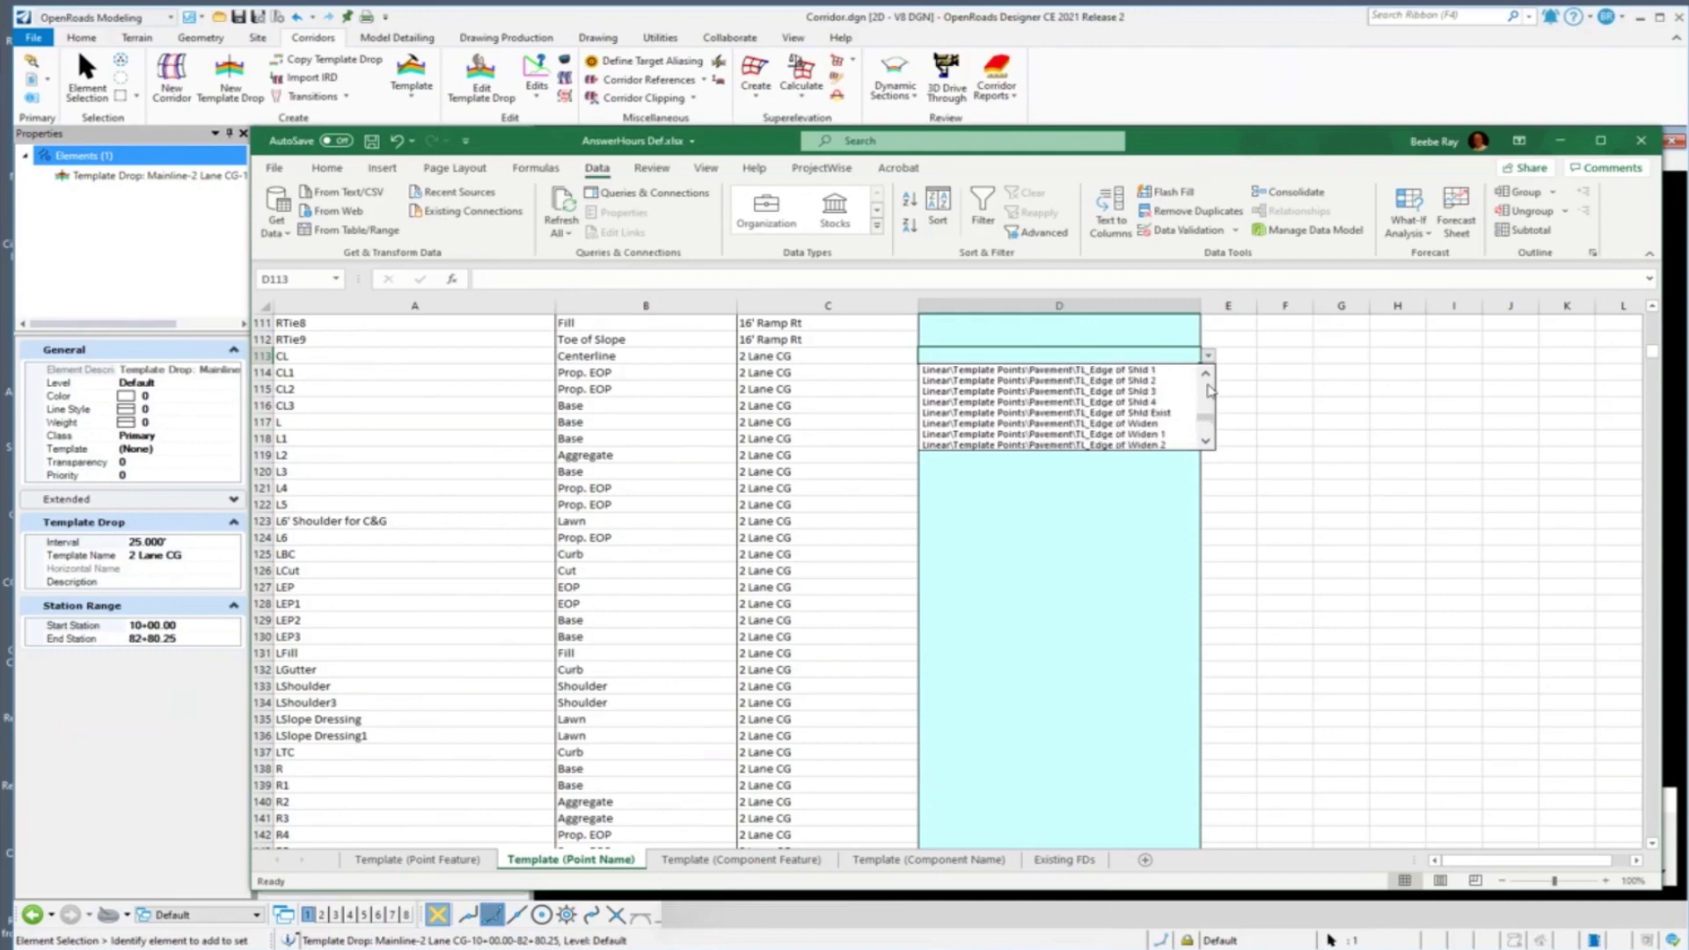
pyautogui.click(1209, 390)
pyautogui.click(1210, 390)
pyautogui.click(1137, 369)
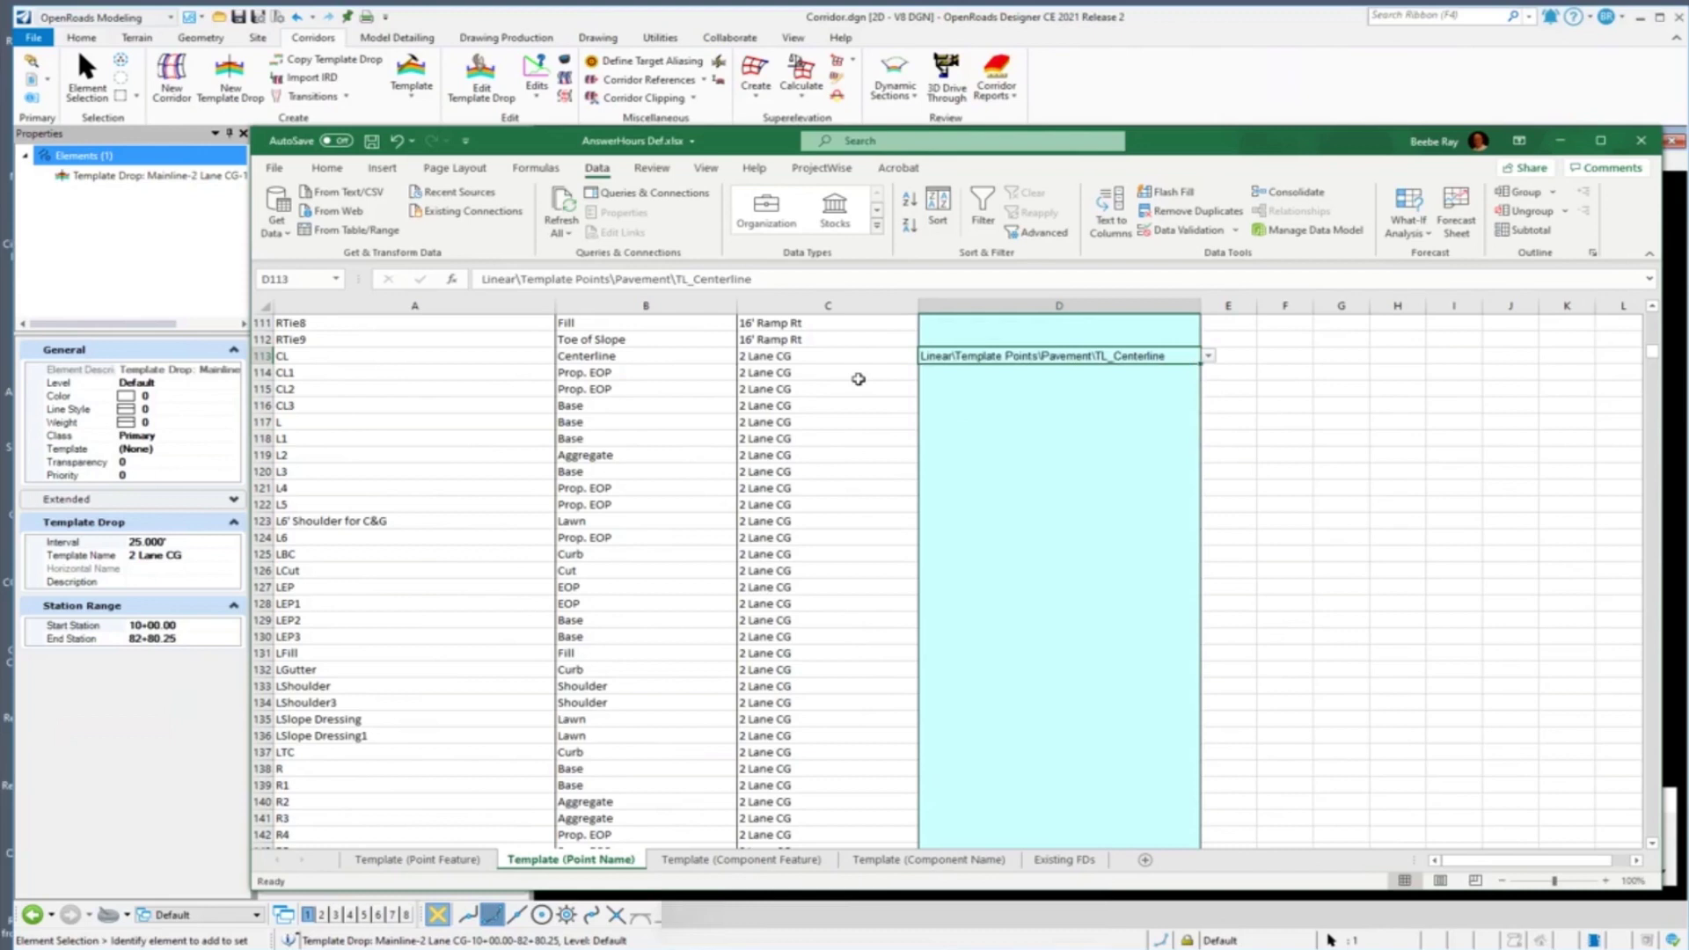
# Step: Copy the TL_Centerline entry from D113 into D114 through D116
pyautogui.rightClick(959, 357)
pyautogui.click(986, 394)
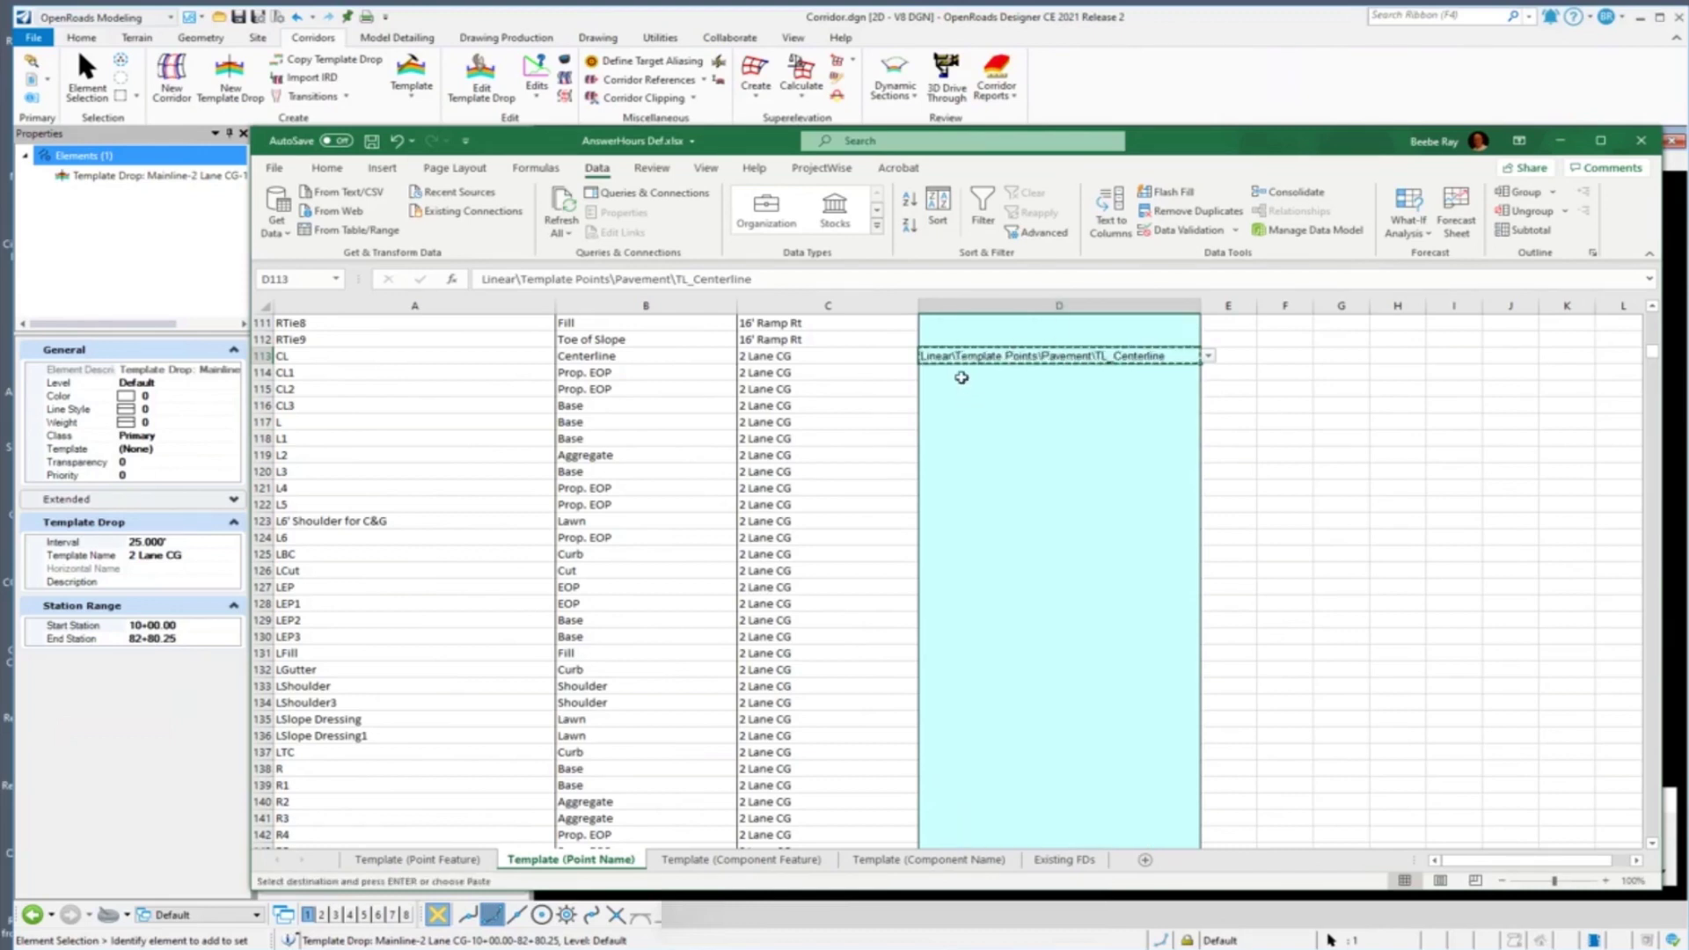
pyautogui.moveTo(961, 373); pyautogui.dragTo(955, 410)
pyautogui.rightClick(967, 377)
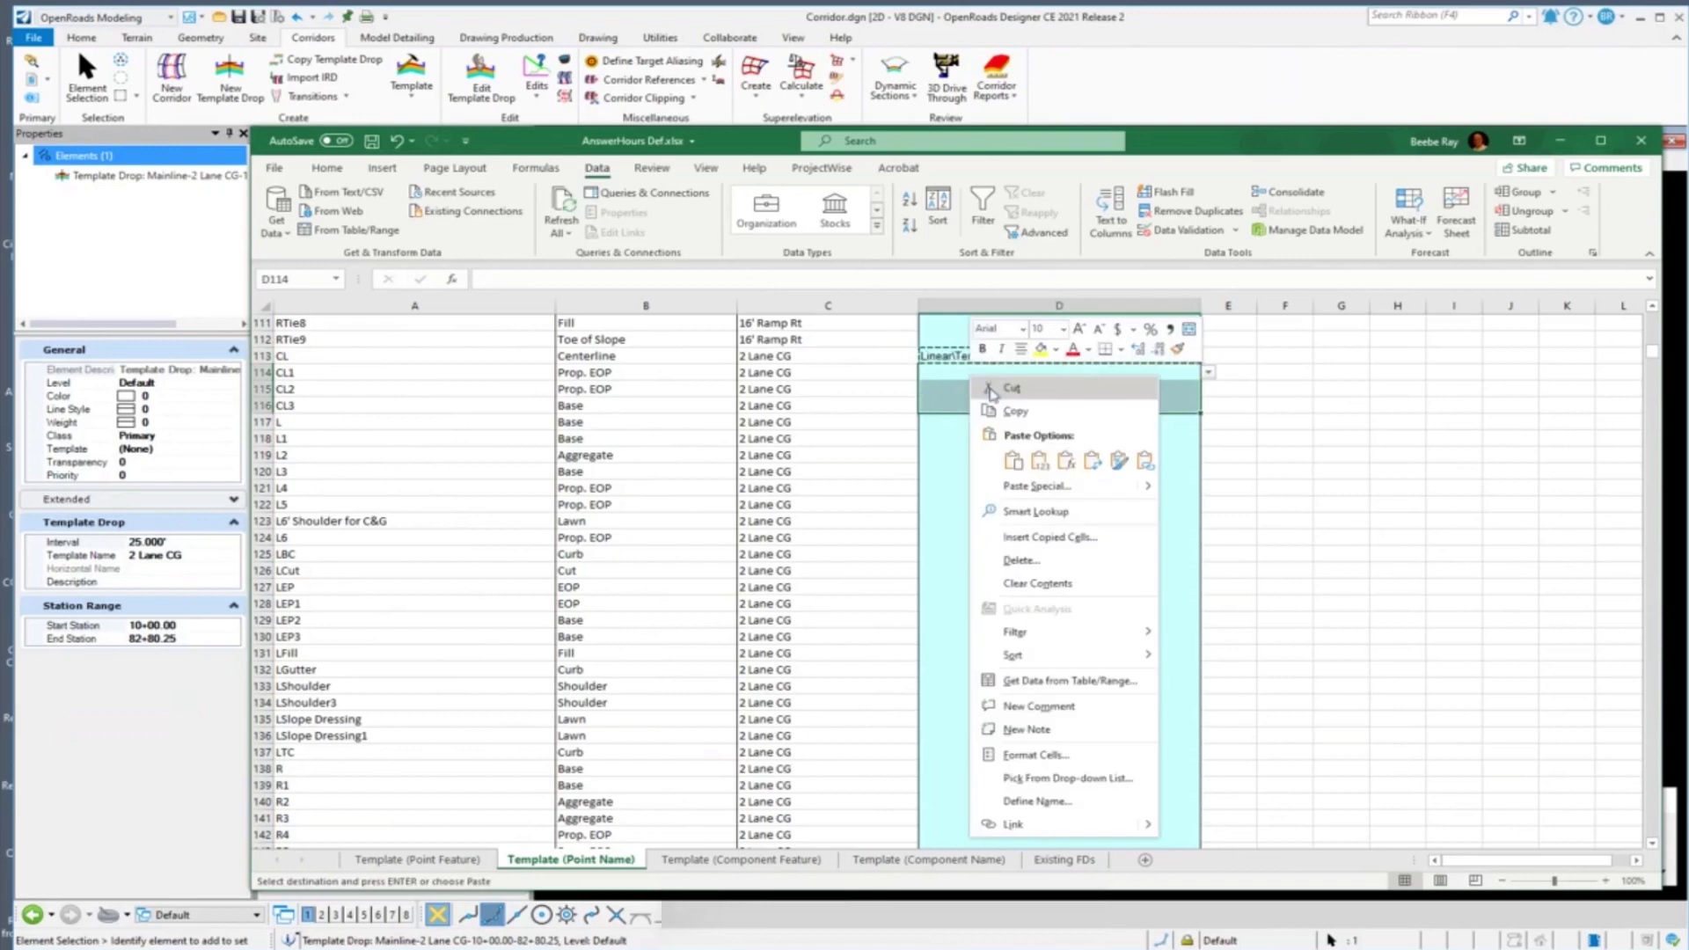
pyautogui.click(1016, 455)
# Step: Change D114, D115 and D116 to TL_Centerline 1, 2 and 4 for CL1–CL3
pyautogui.click(1180, 376)
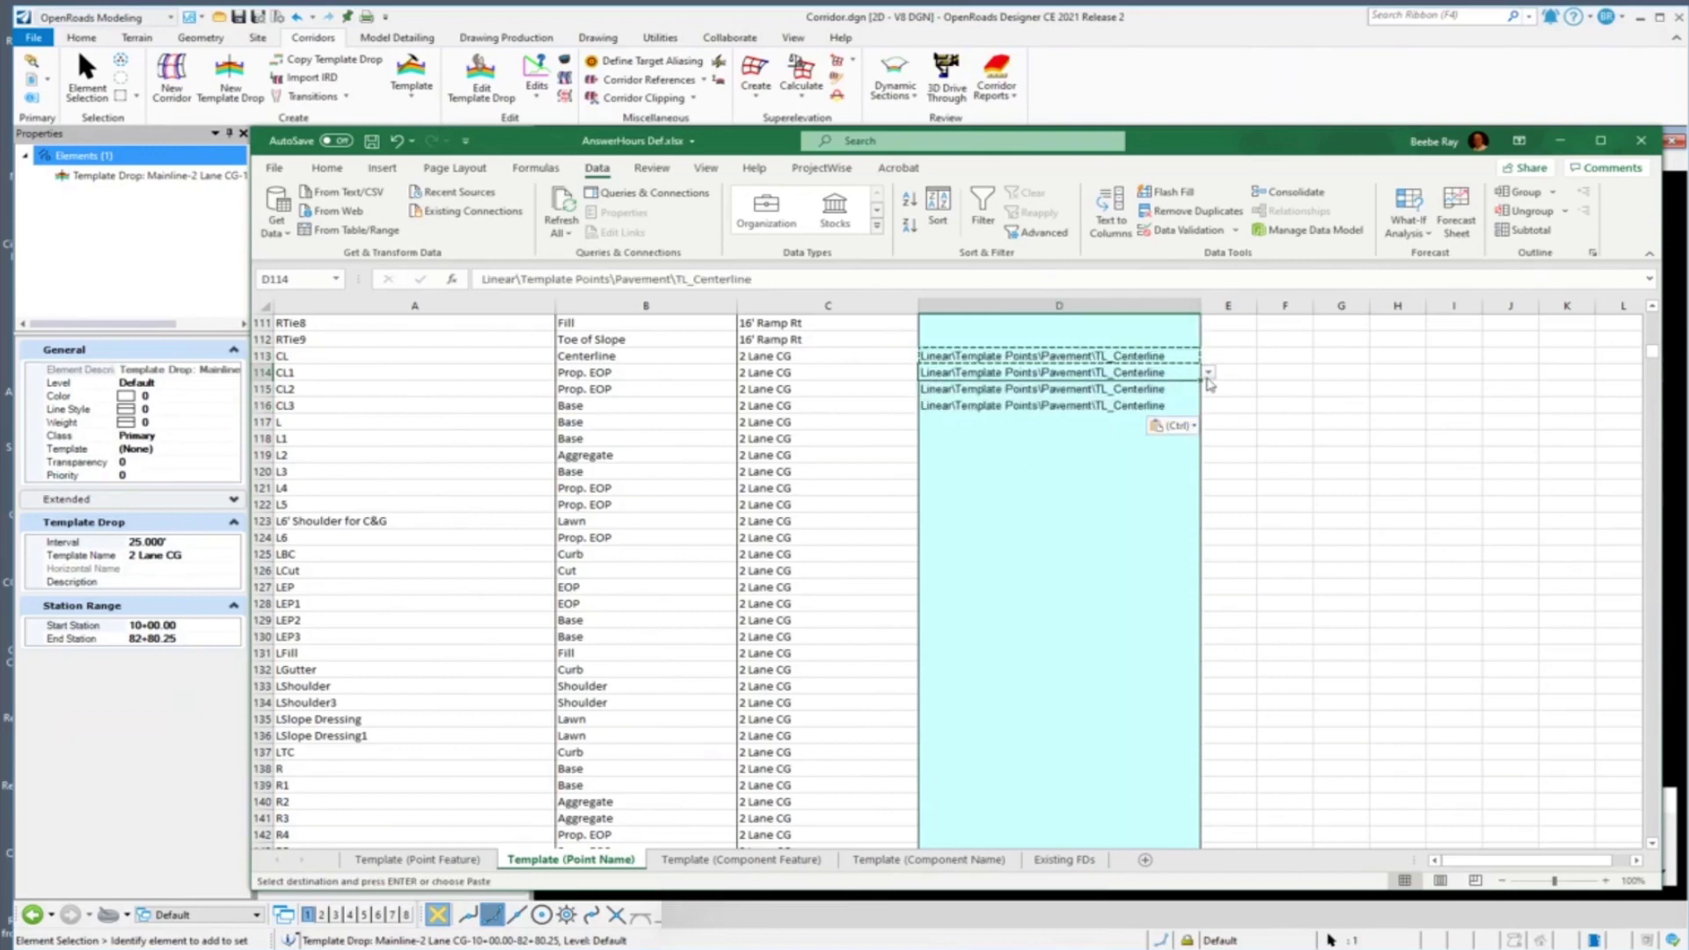
pyautogui.click(1208, 372)
pyautogui.click(1172, 398)
pyautogui.click(1183, 391)
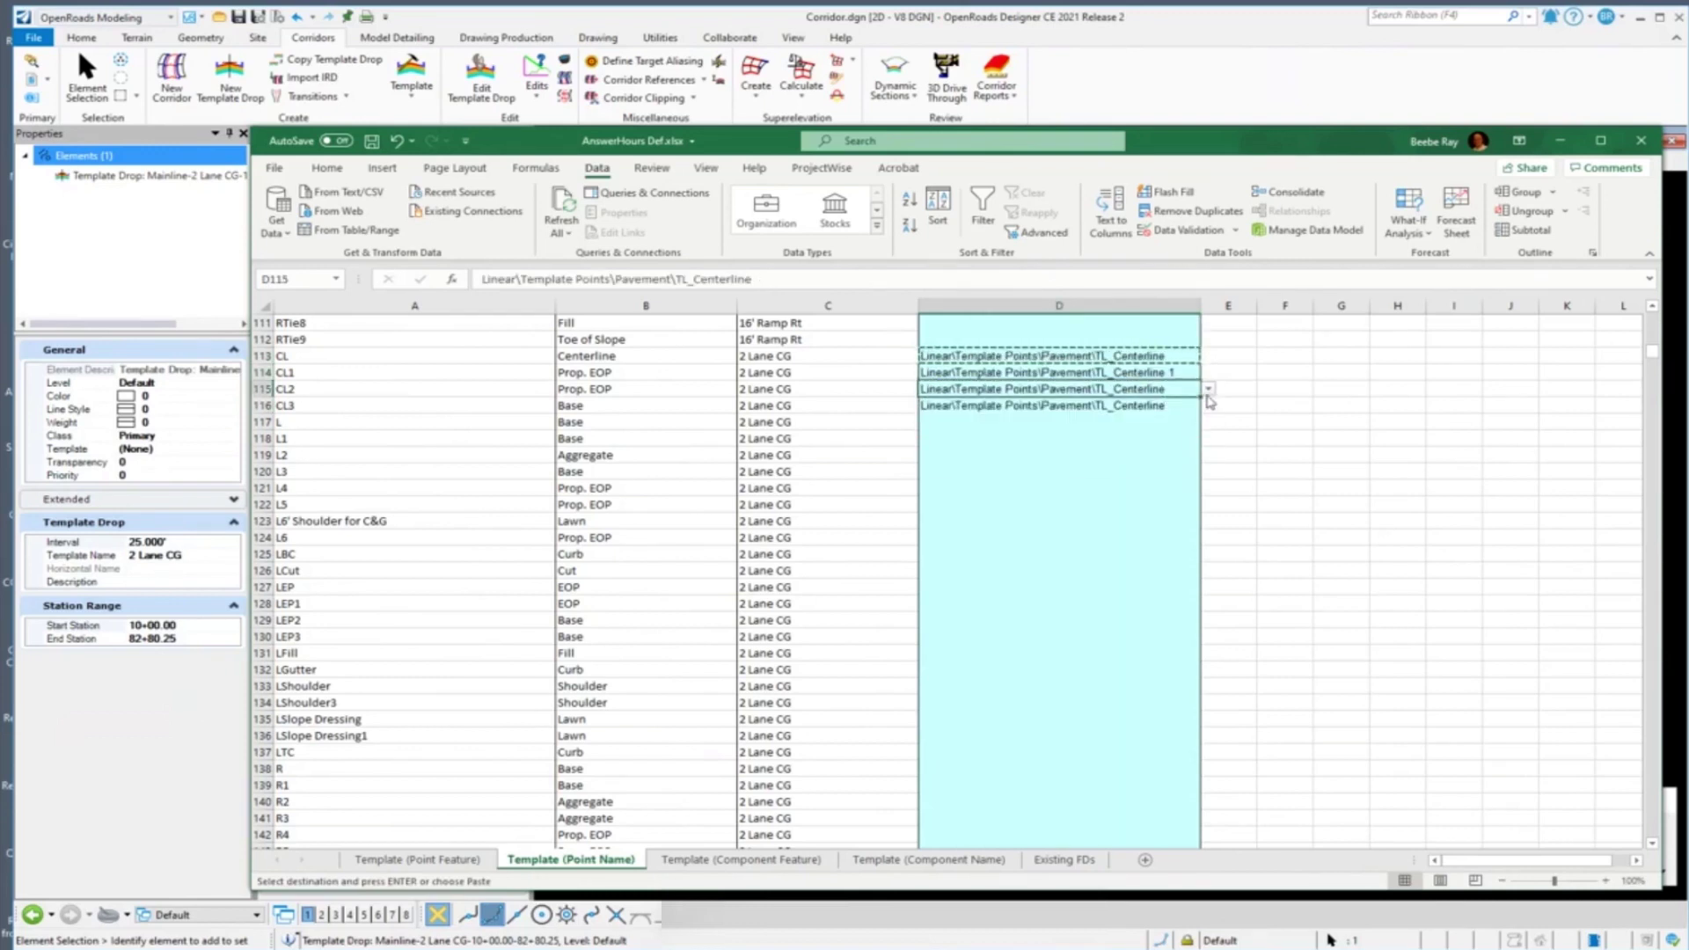
pyautogui.click(1208, 394)
pyautogui.click(1172, 434)
pyautogui.click(1193, 409)
pyautogui.click(1208, 405)
pyautogui.click(1155, 437)
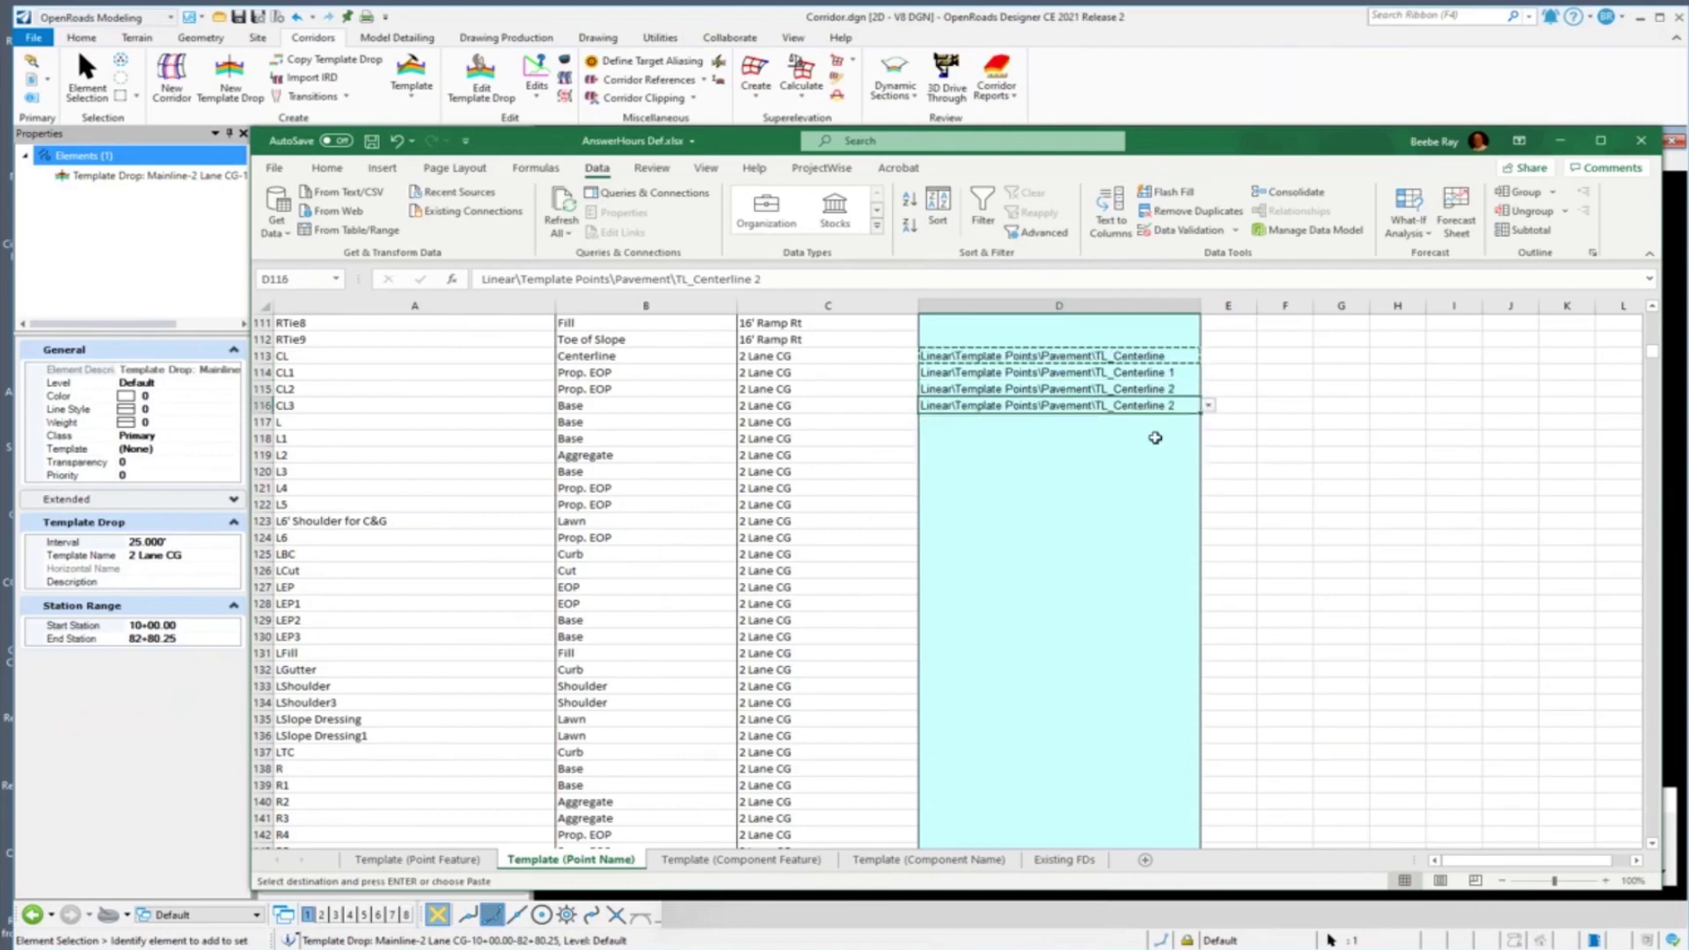
pyautogui.click(1208, 405)
pyautogui.click(1161, 437)
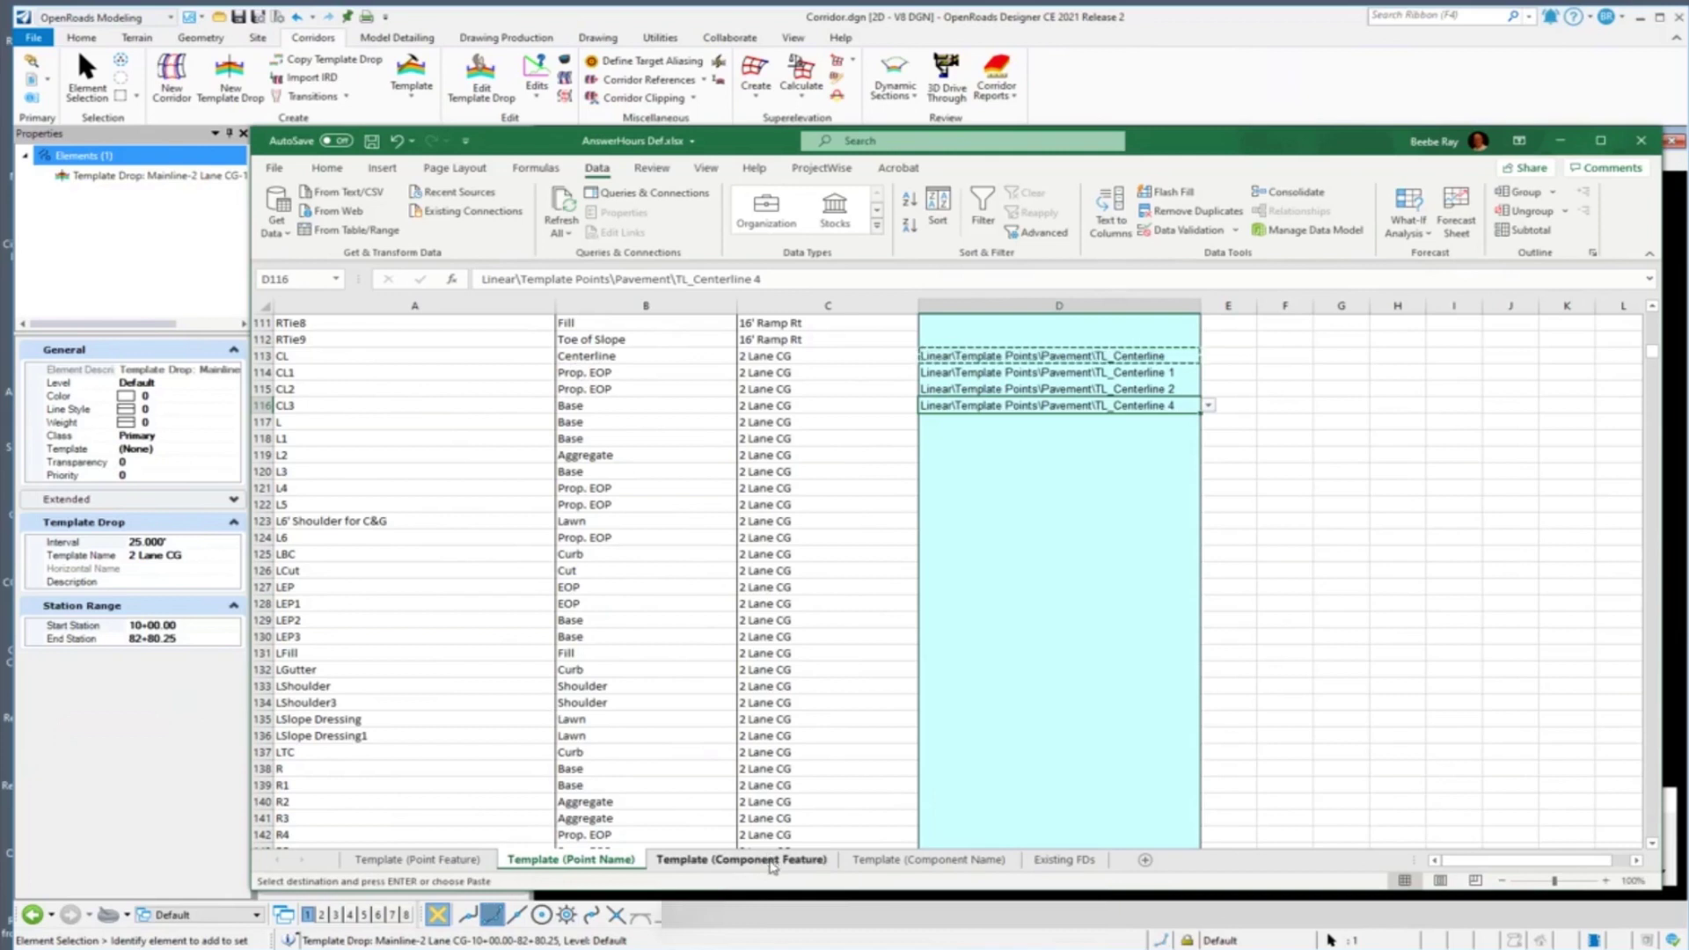
pyautogui.click(772, 862)
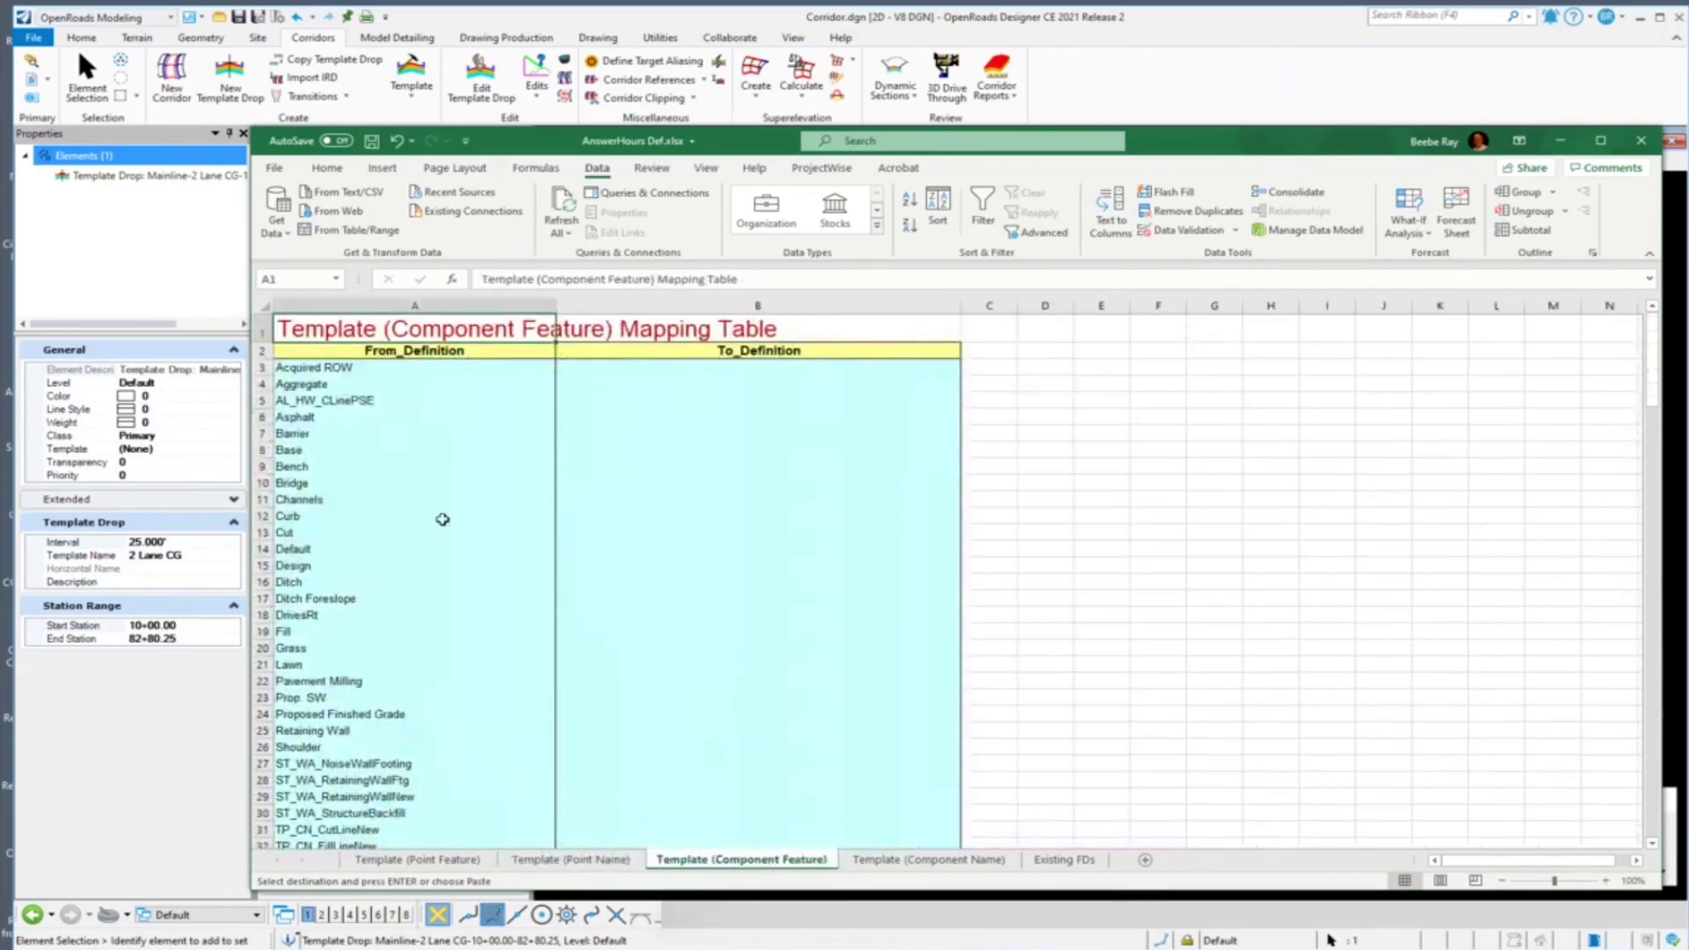
# Step: Set cell B6 so the Asphalt component feature maps to Mesh\Asphalt\TC_Asph Conc Wearing Cse
pyautogui.click(312, 419)
pyautogui.click(669, 415)
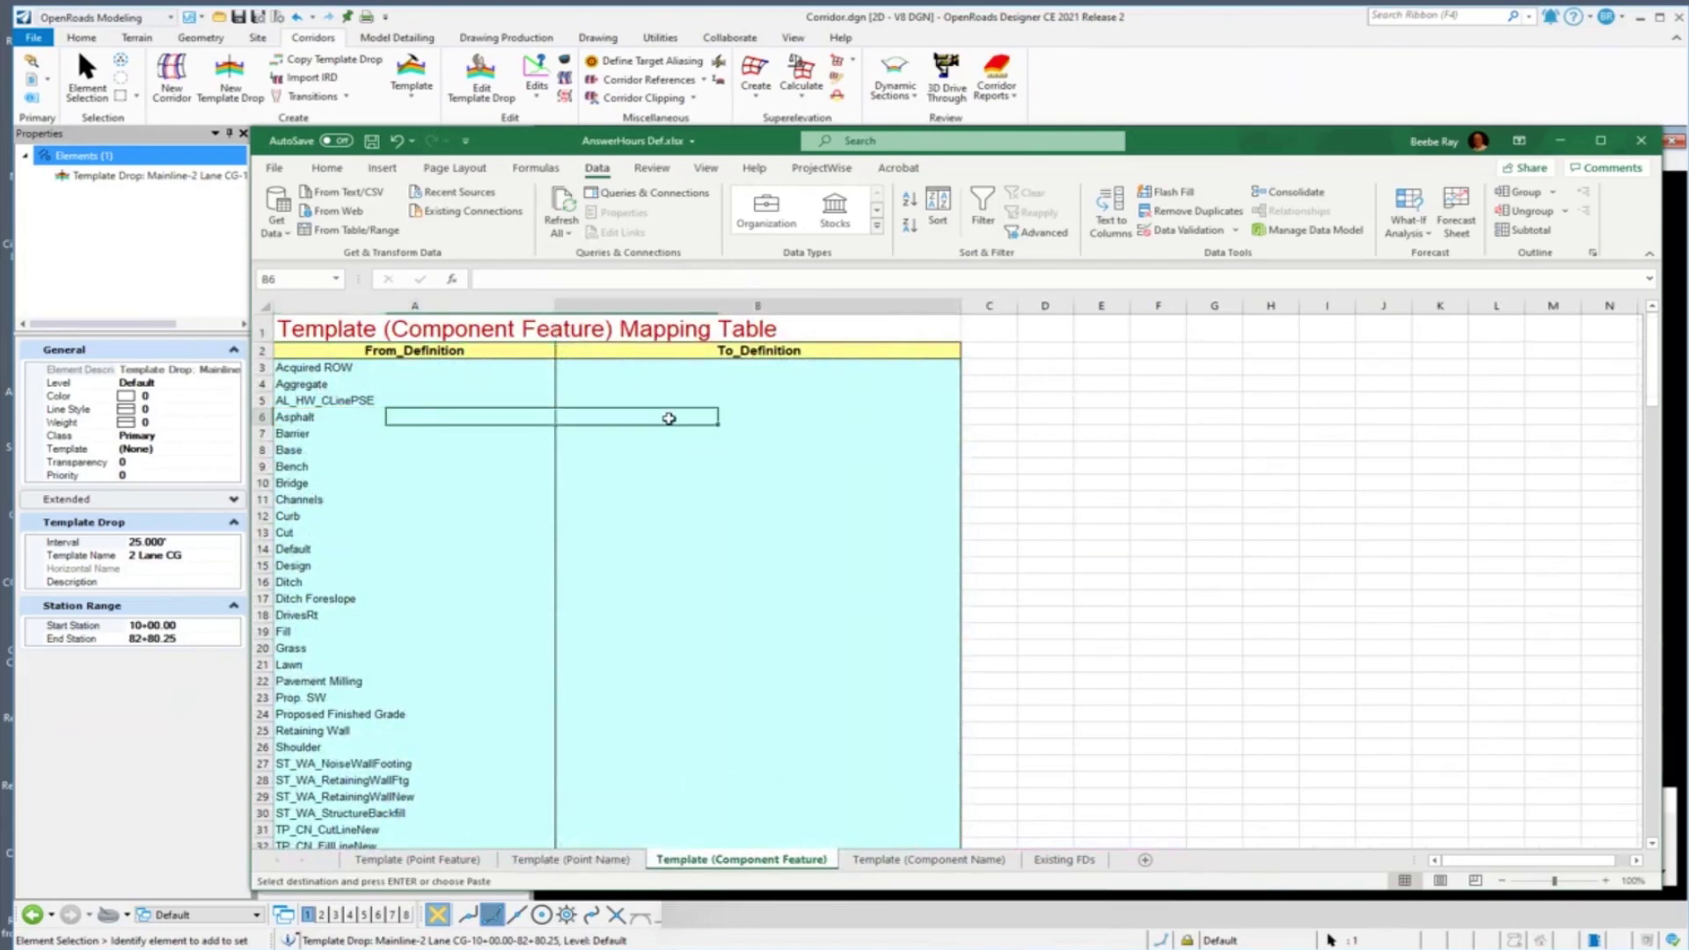
pyautogui.click(968, 419)
pyautogui.scroll(5, 975, 470)
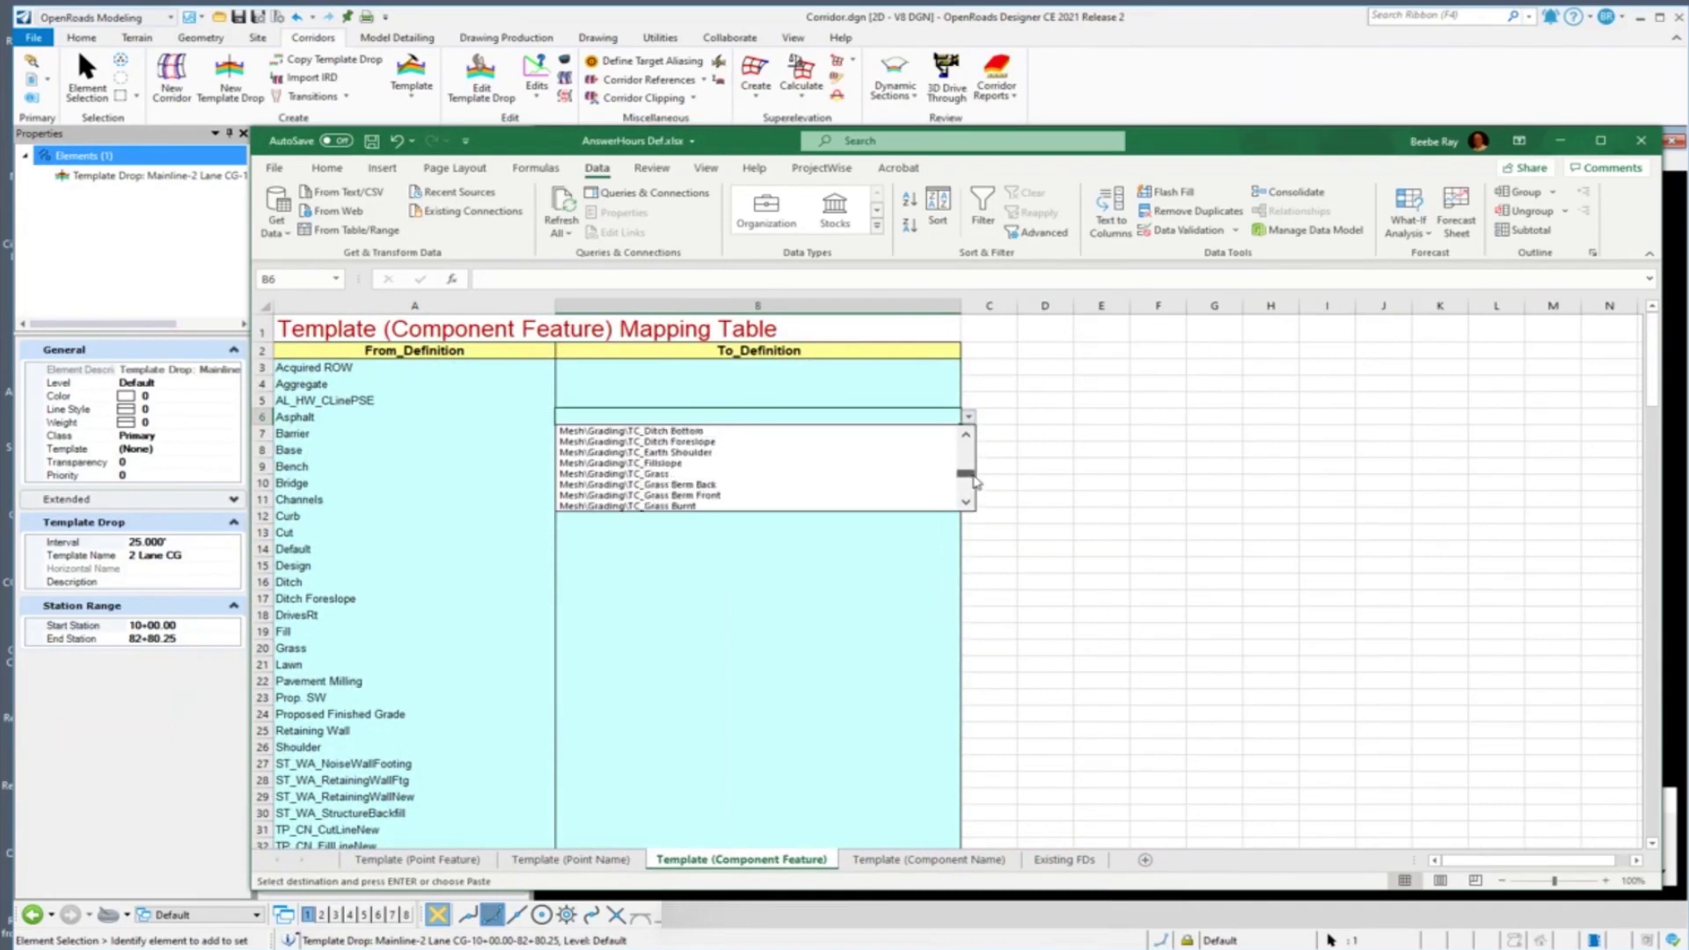
pyautogui.moveTo(975, 476); pyautogui.dragTo(979, 452)
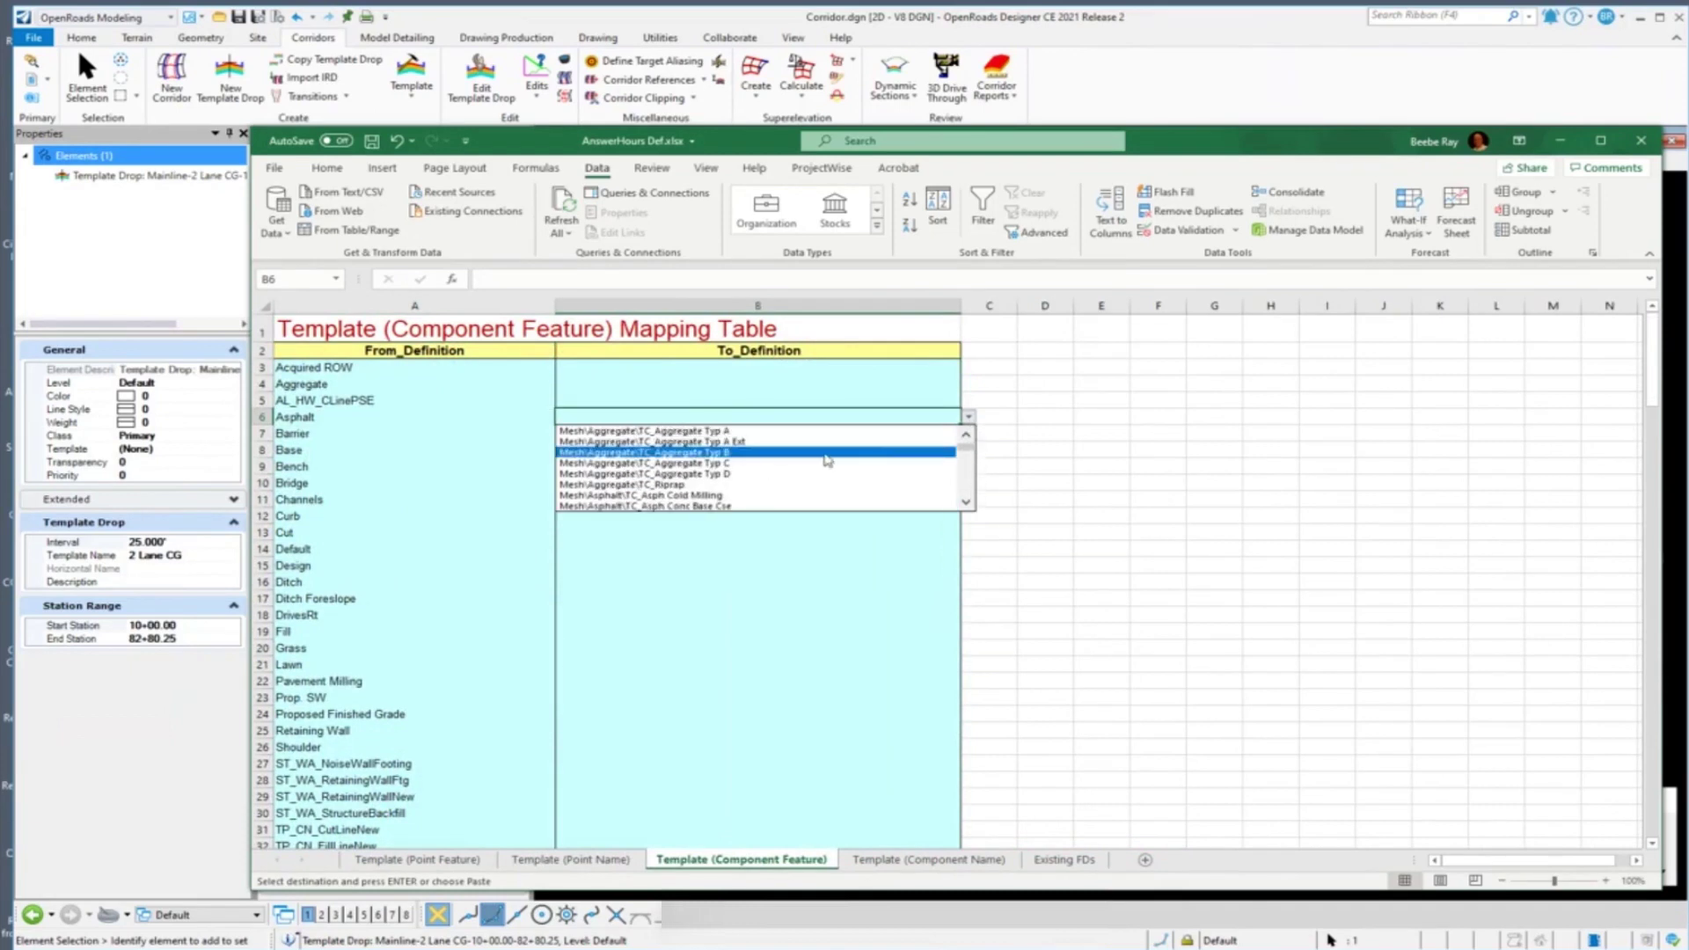
pyautogui.click(967, 504)
pyautogui.scroll(-1, 968, 506)
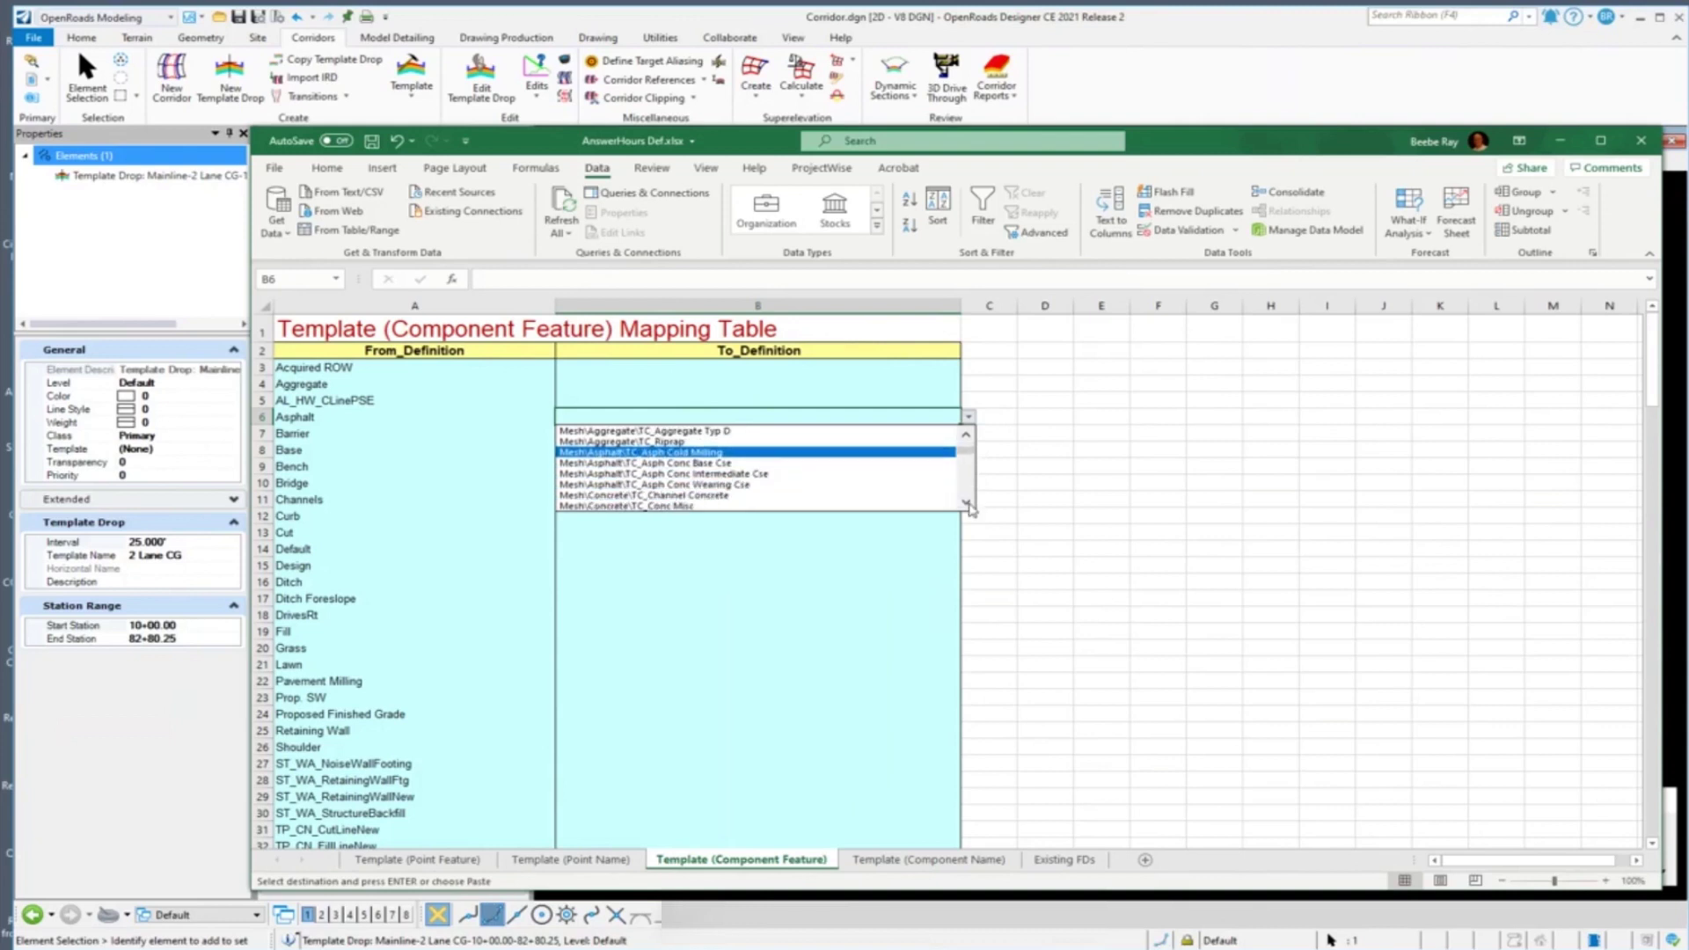
pyautogui.click(718, 485)
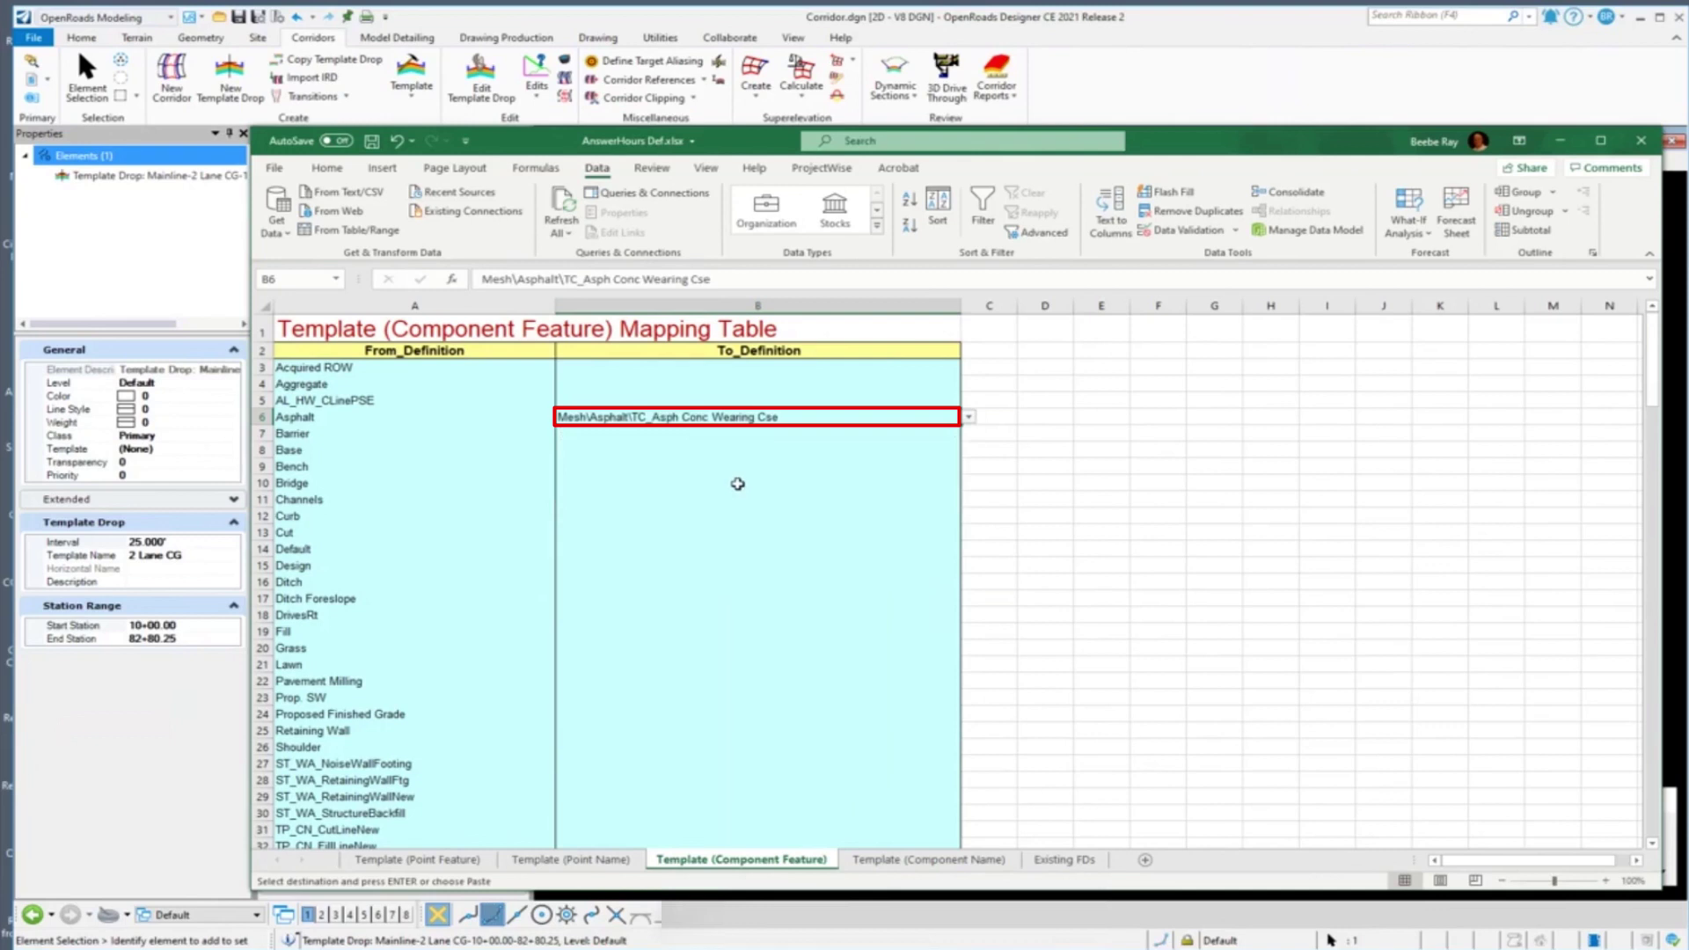
# Step: Sort the Template (Component Name) sheet A to Z by the Qualifier_Template column
pyautogui.click(950, 860)
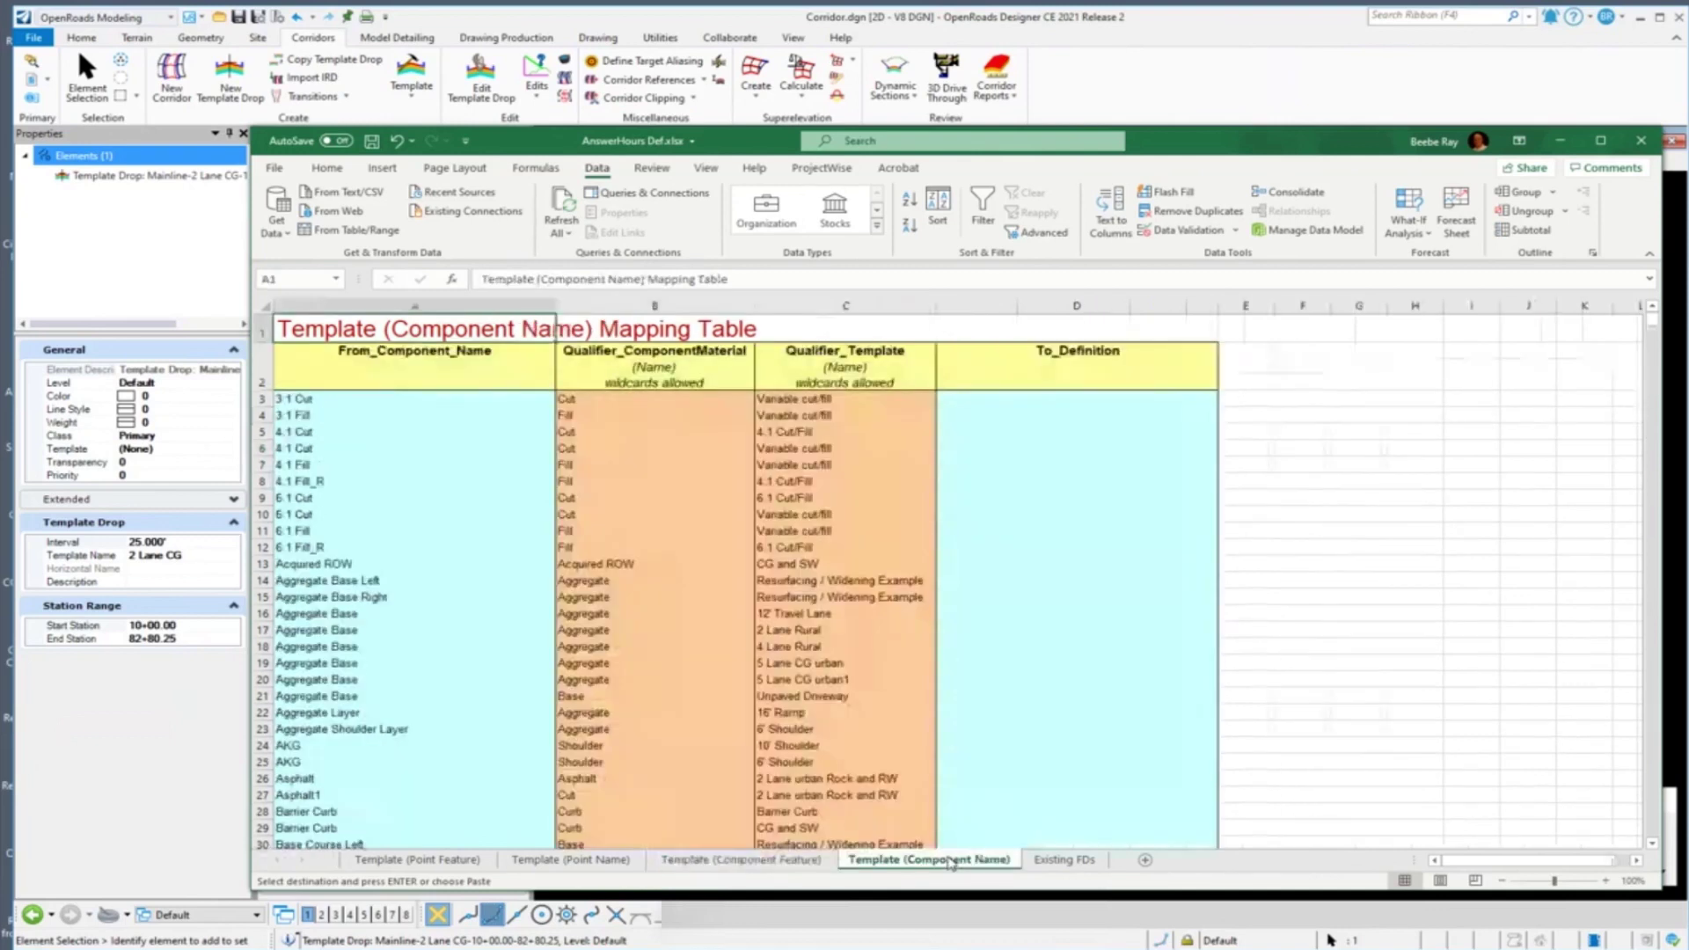
pyautogui.click(835, 414)
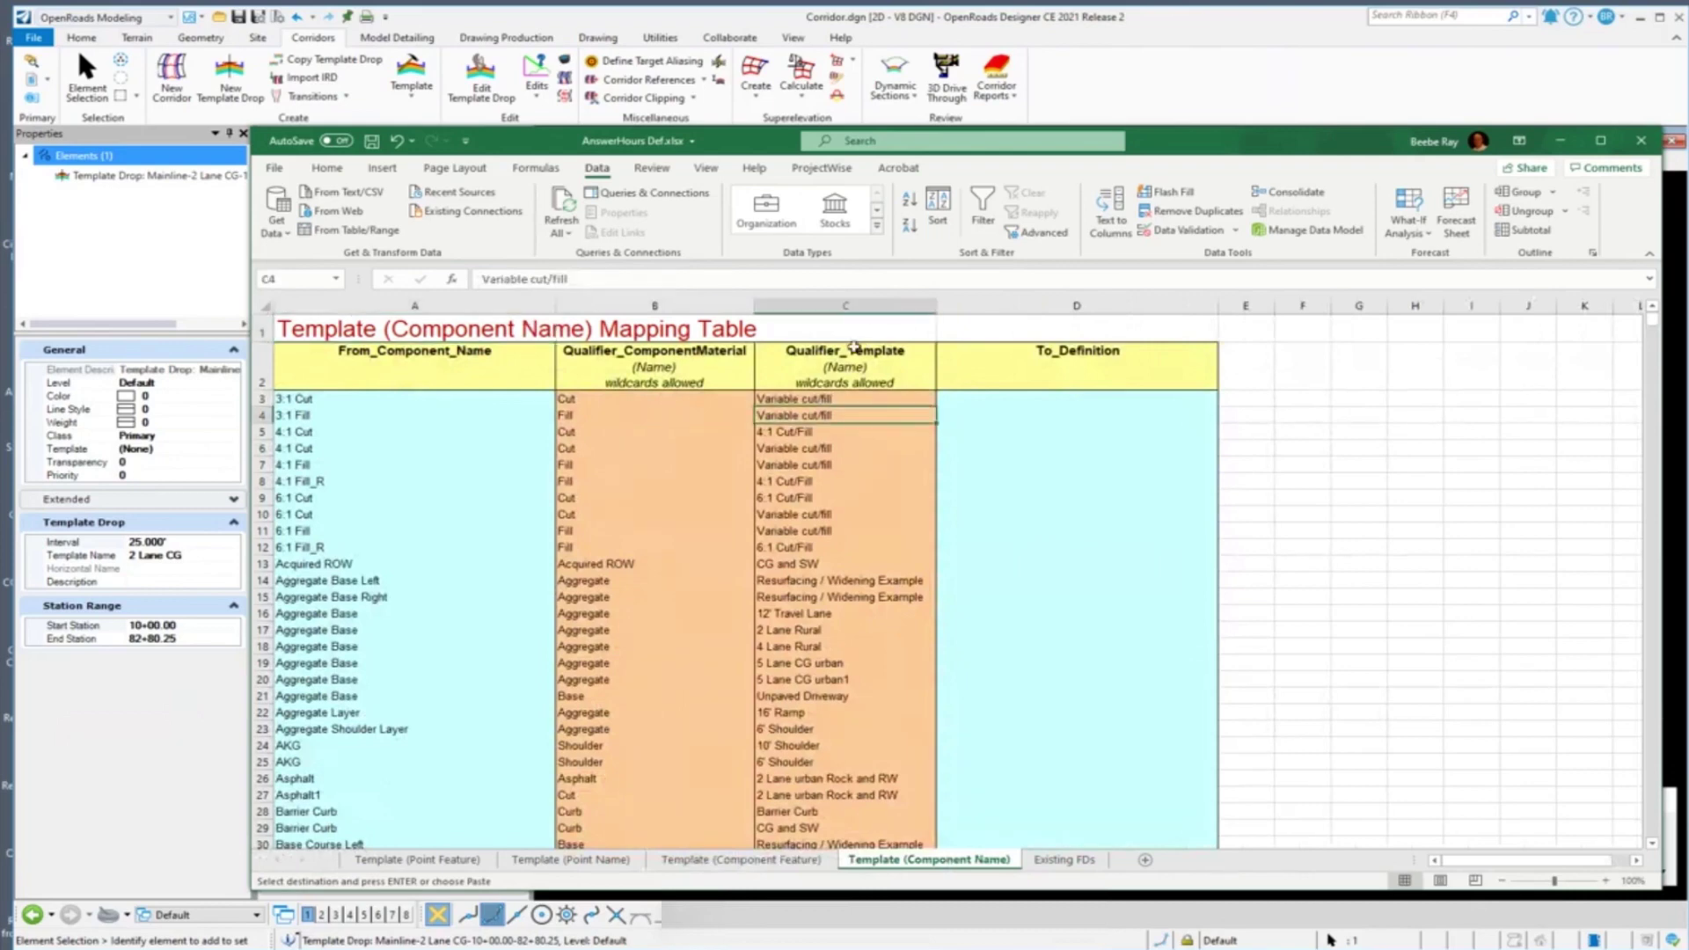
pyautogui.click(909, 201)
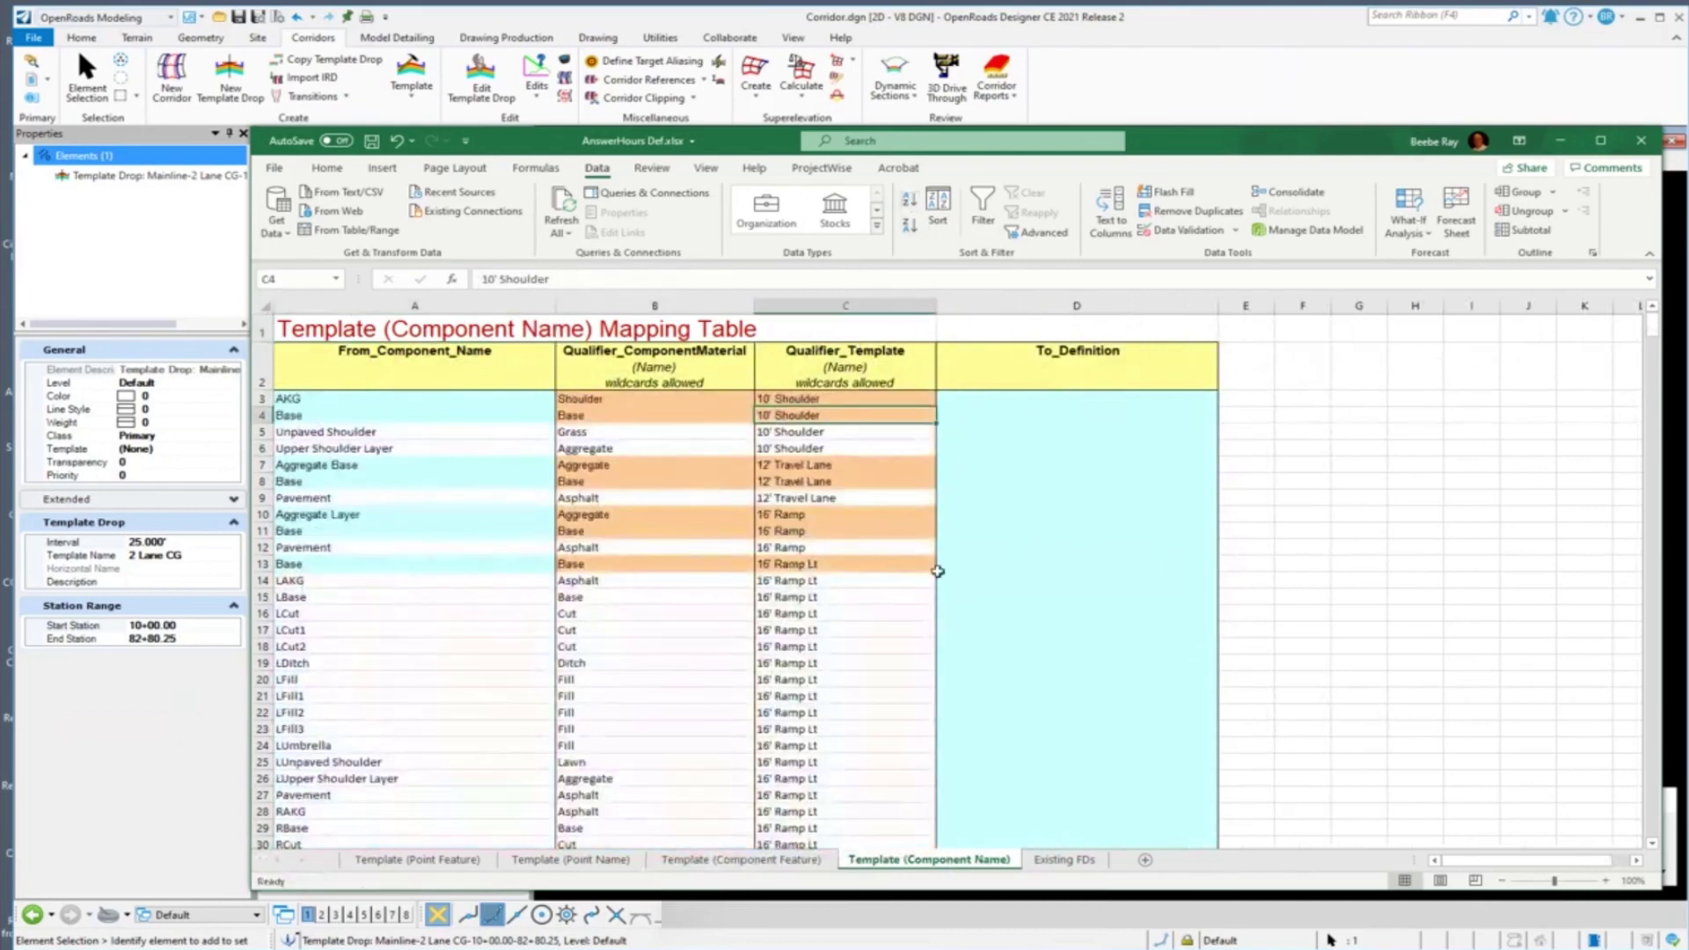
pyautogui.moveTo(1652, 322); pyautogui.dragTo(1660, 375)
# Step: Map 2 Lane CG Base in D71 to TC_Asph Conc Wearing Cse, then save and close the workbook
pyautogui.scroll(-5, 692, 442)
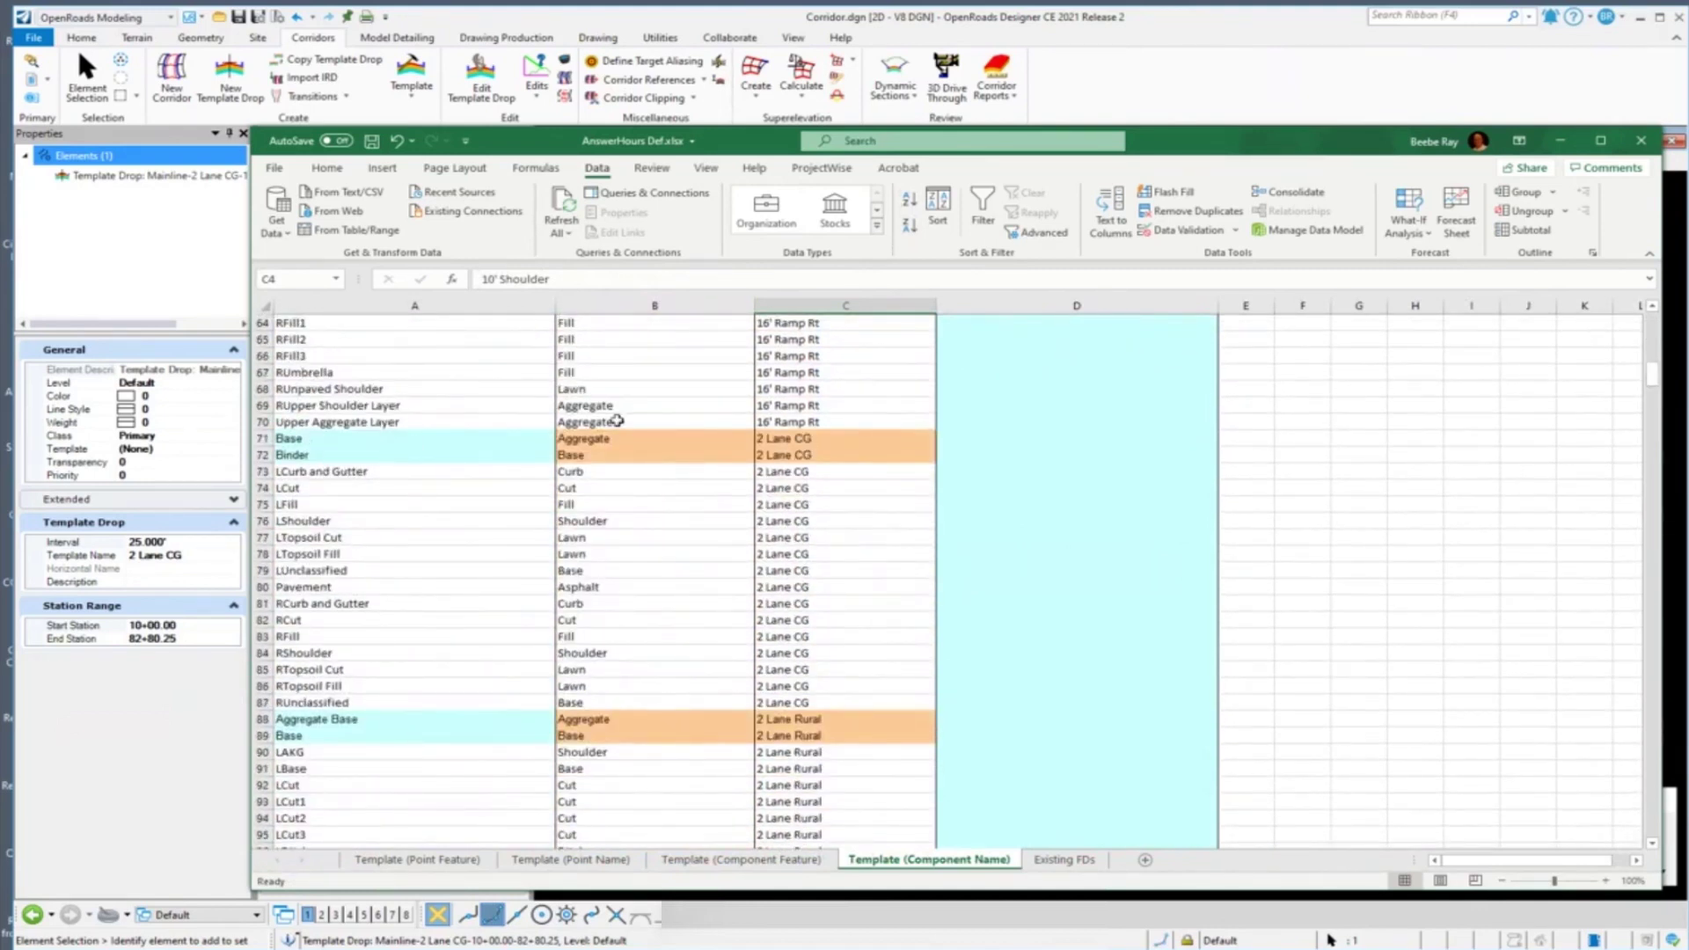
pyautogui.click(1055, 434)
pyautogui.click(1225, 437)
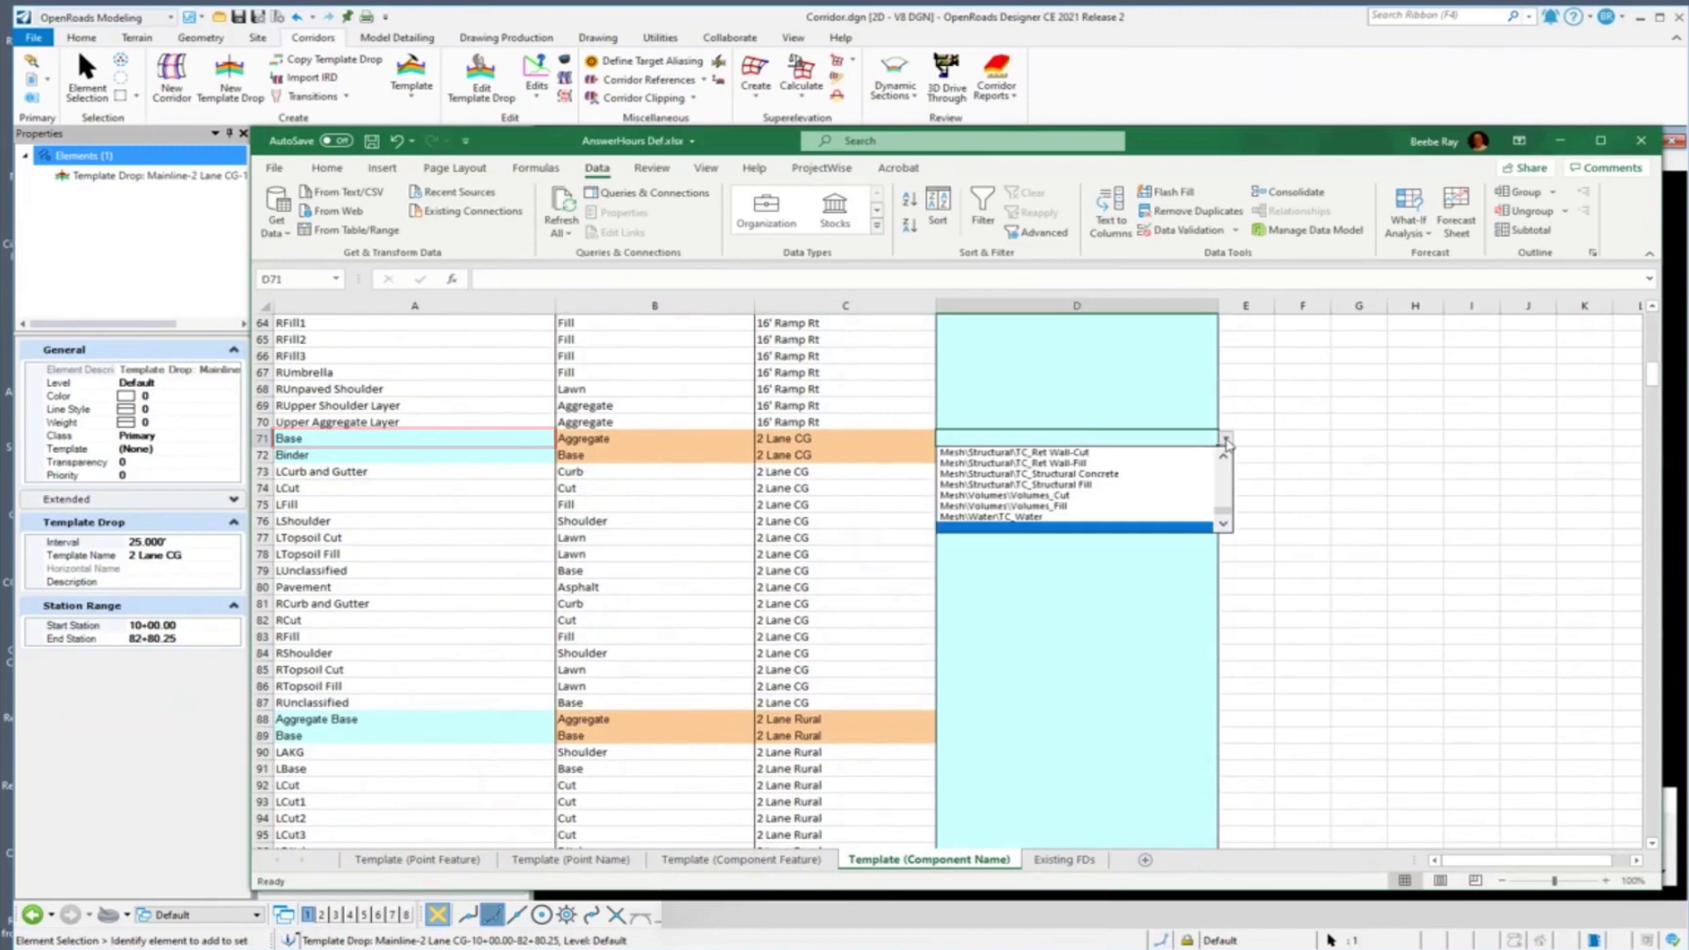
pyautogui.moveTo(1227, 517); pyautogui.dragTo(1230, 475)
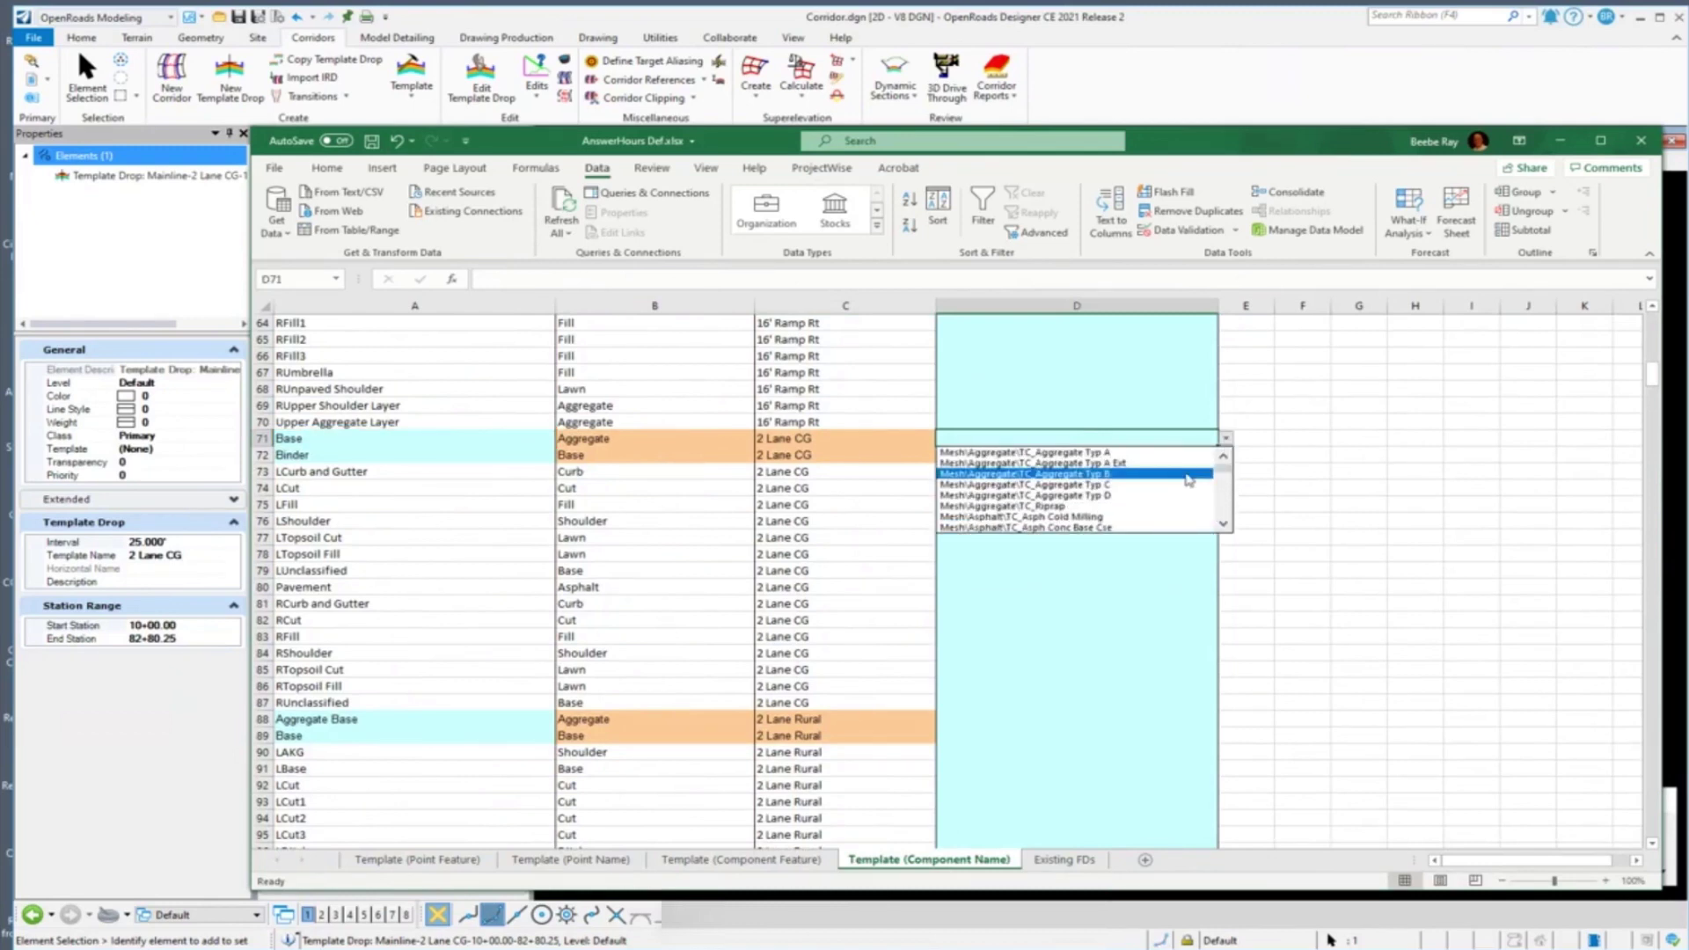
pyautogui.scroll(-1, 1181, 521)
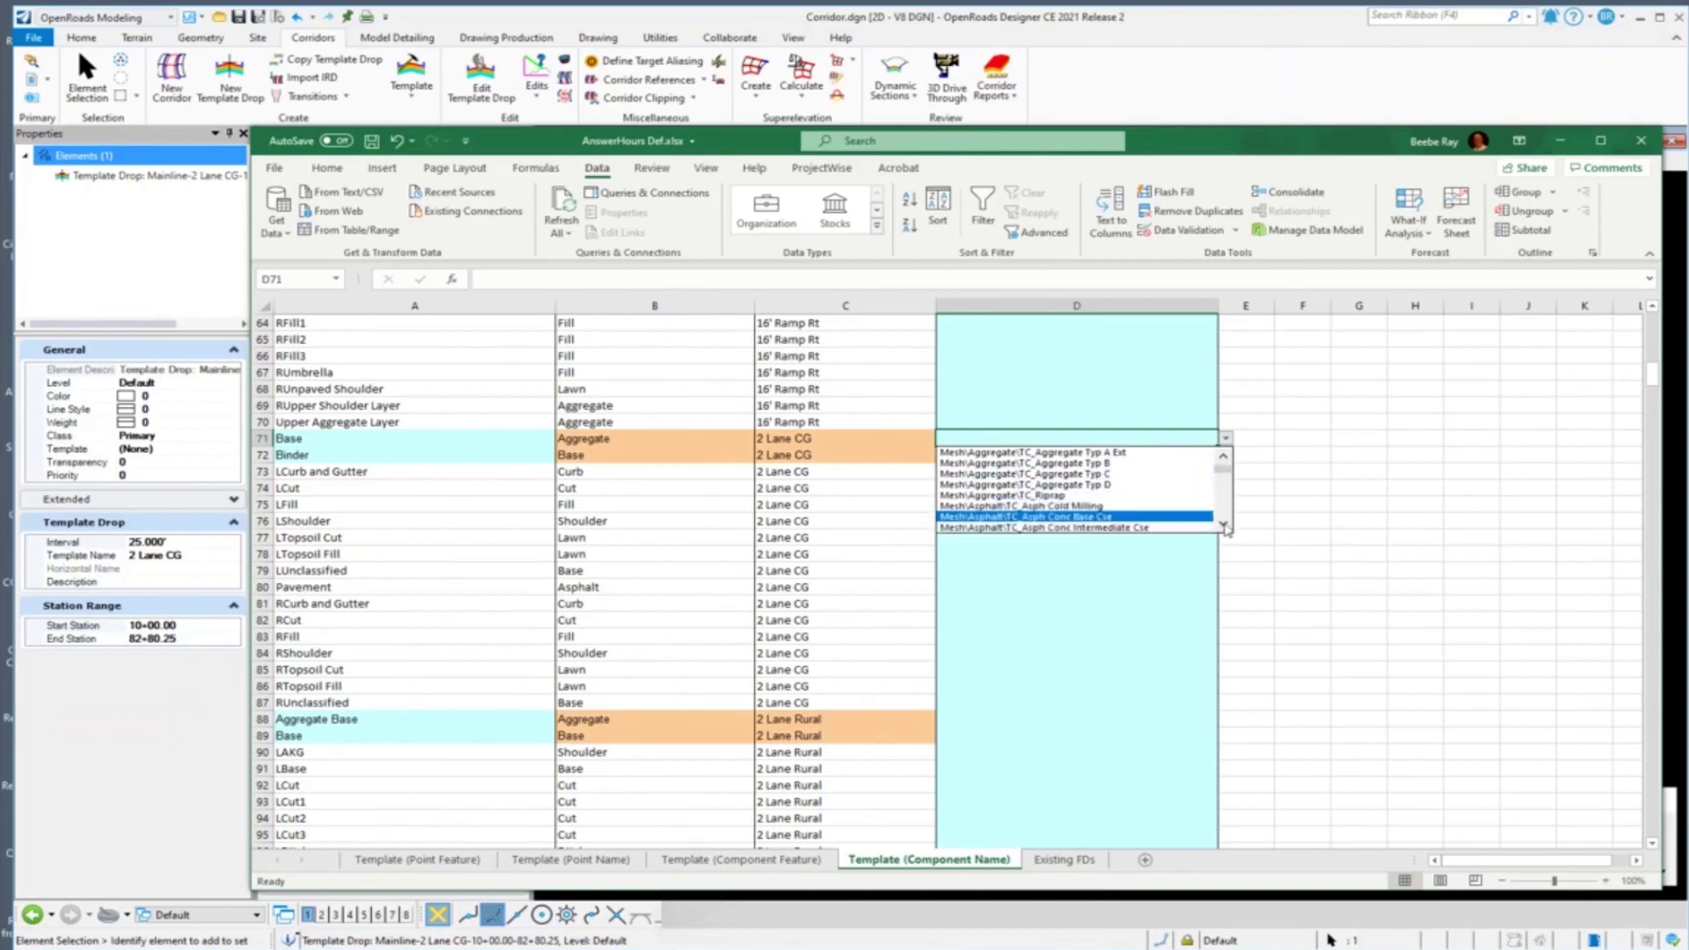
pyautogui.scroll(-1, 1163, 522)
pyautogui.click(1154, 527)
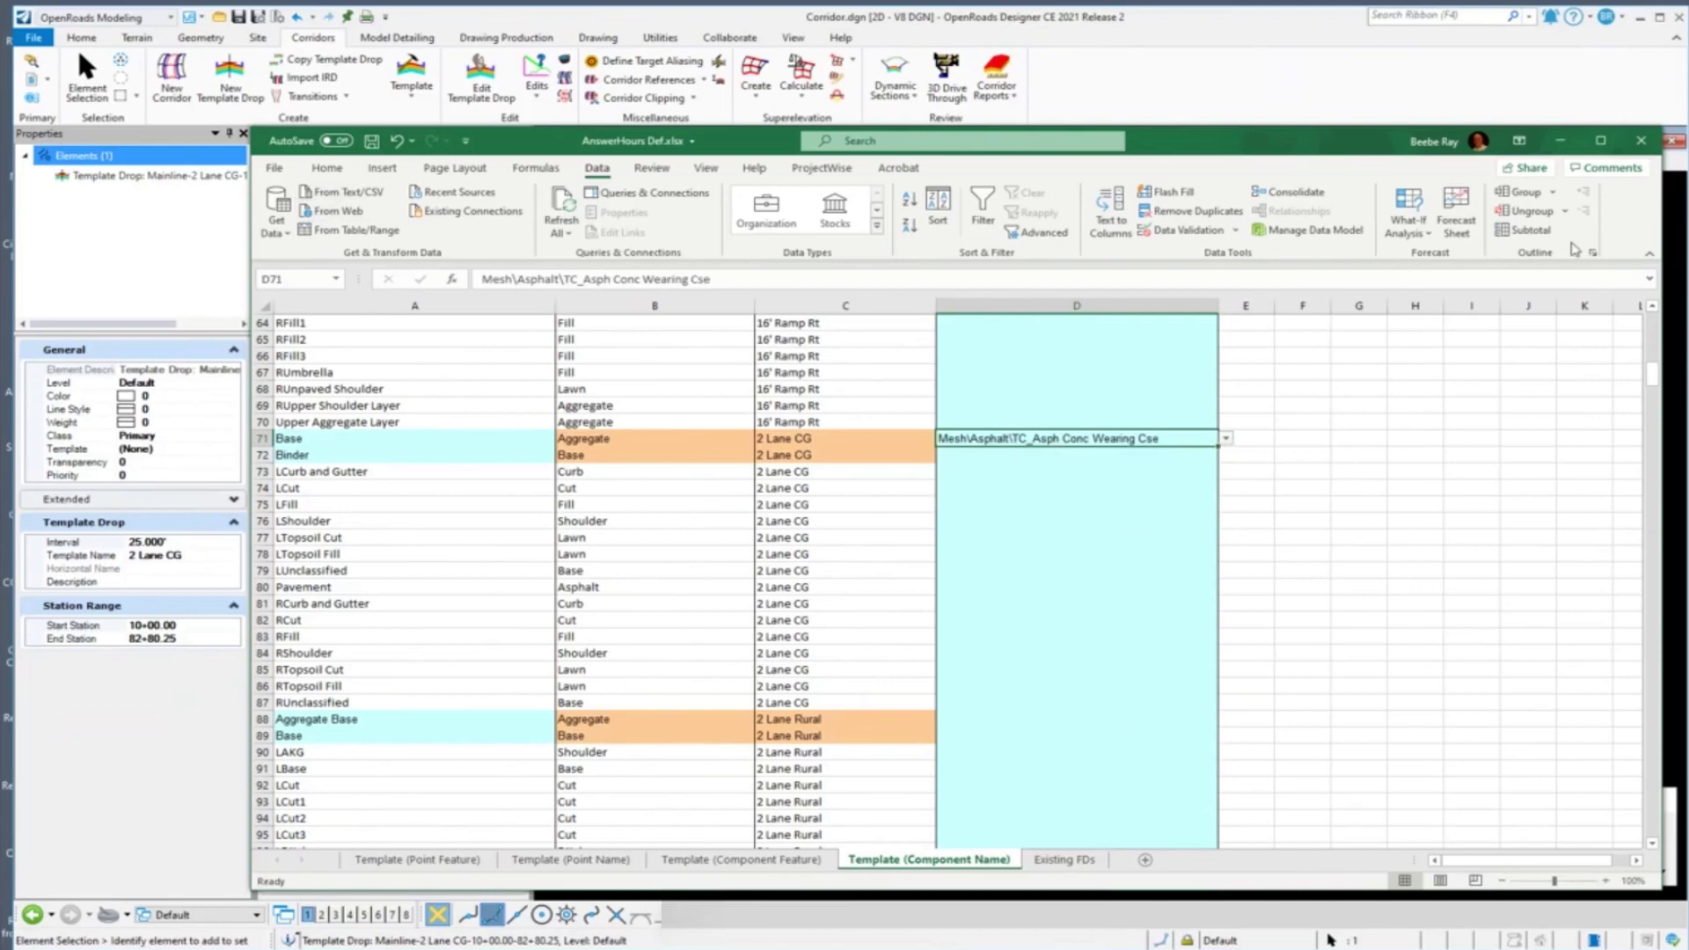
pyautogui.click(1641, 141)
pyautogui.click(785, 505)
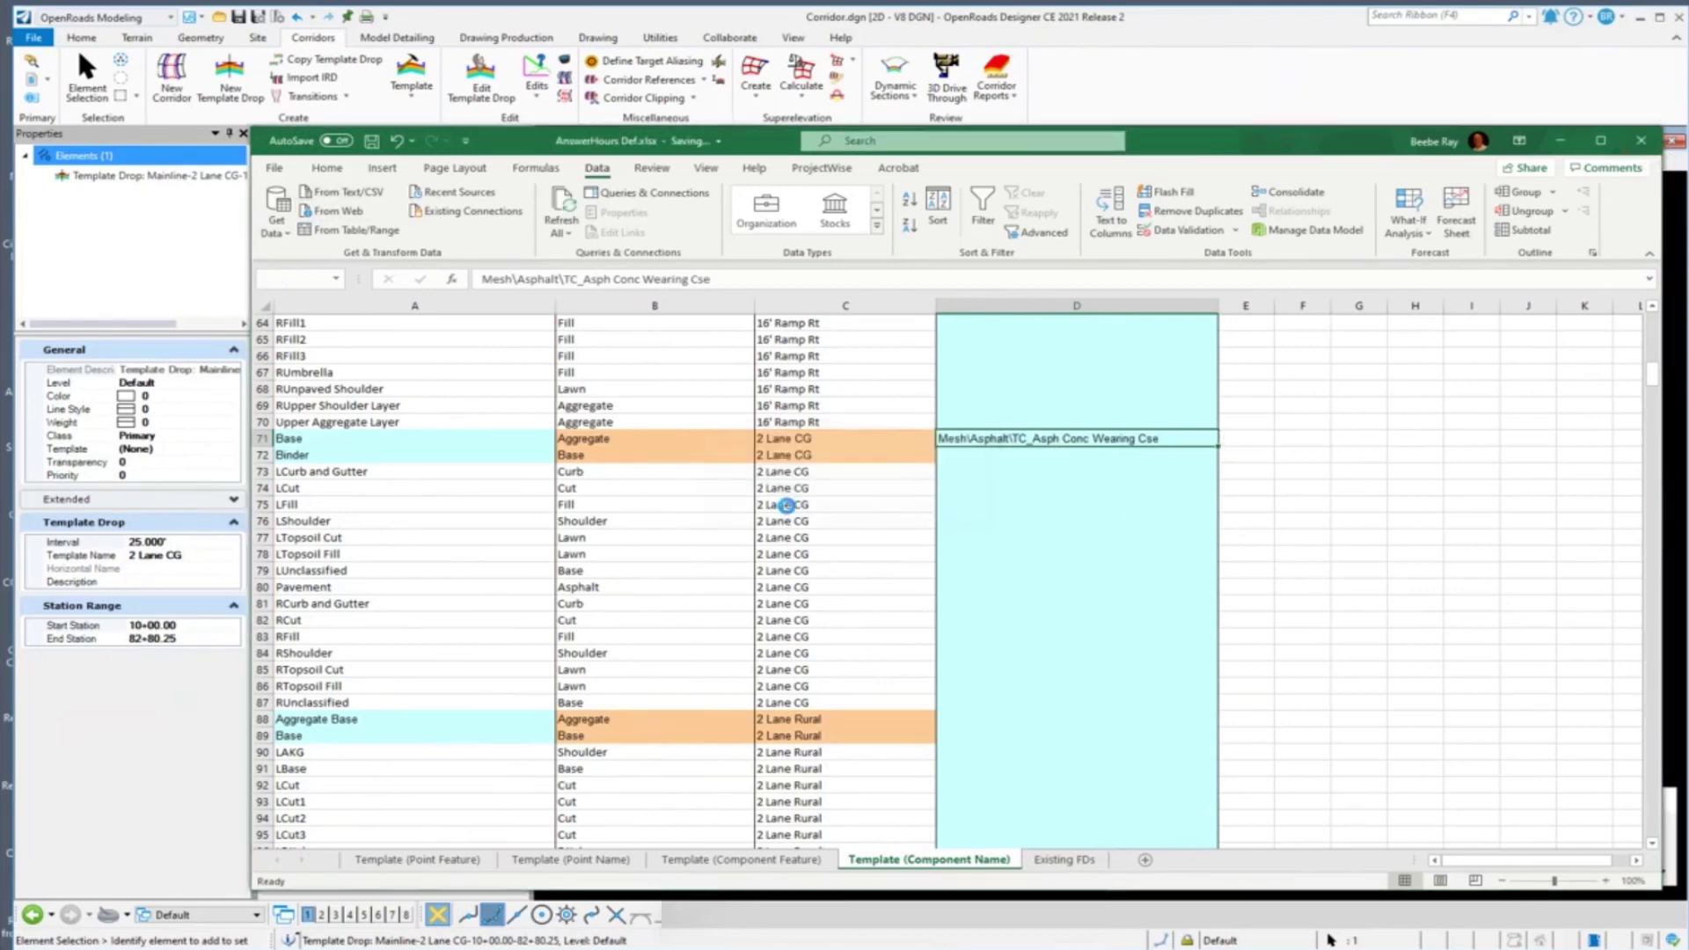
# Step: Save AnswerHours Config.xml, then load Template Library Remapper Settings.xml and open it for editing
pyautogui.click(1364, 290)
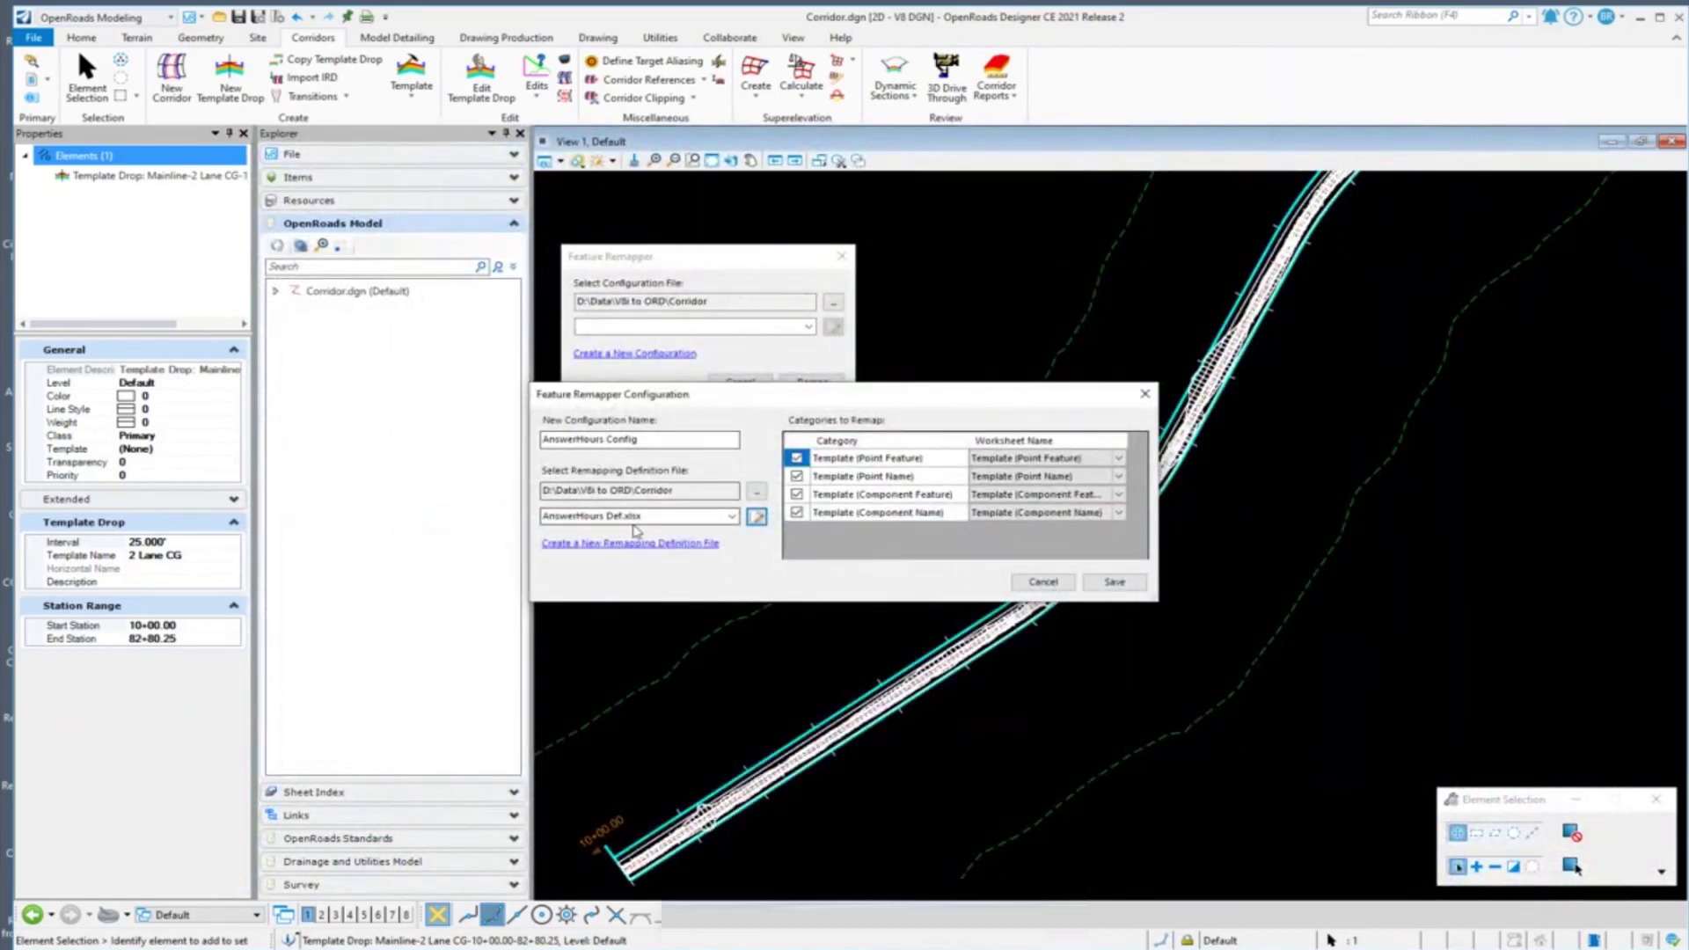
pyautogui.click(1125, 584)
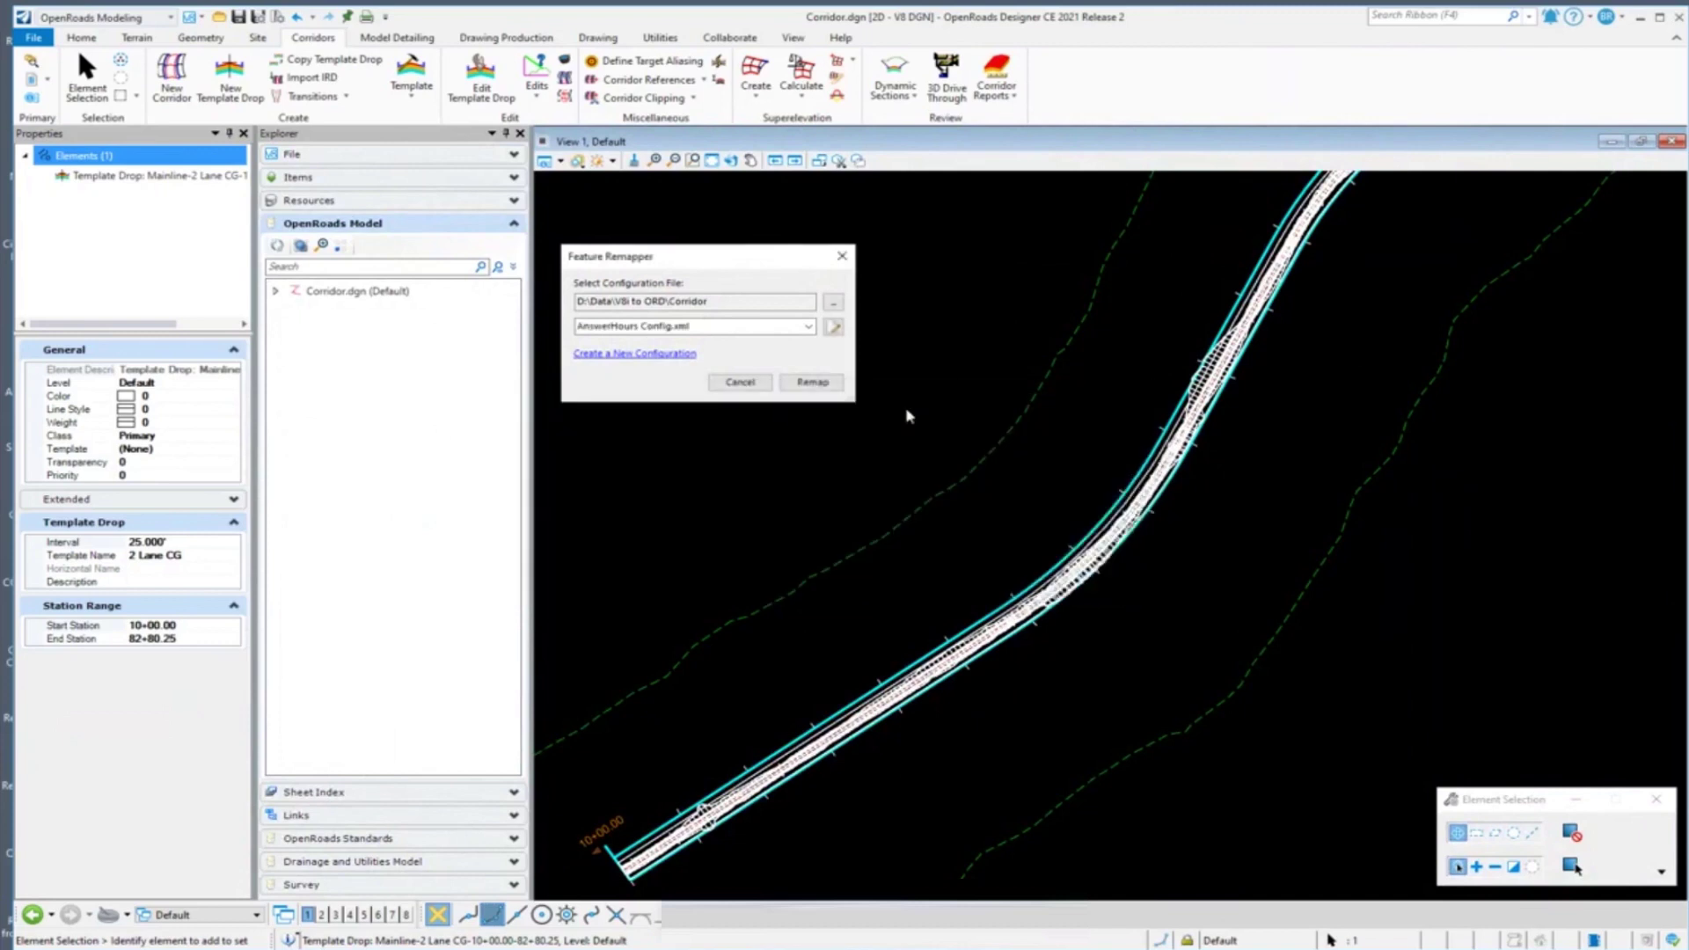
pyautogui.click(808, 325)
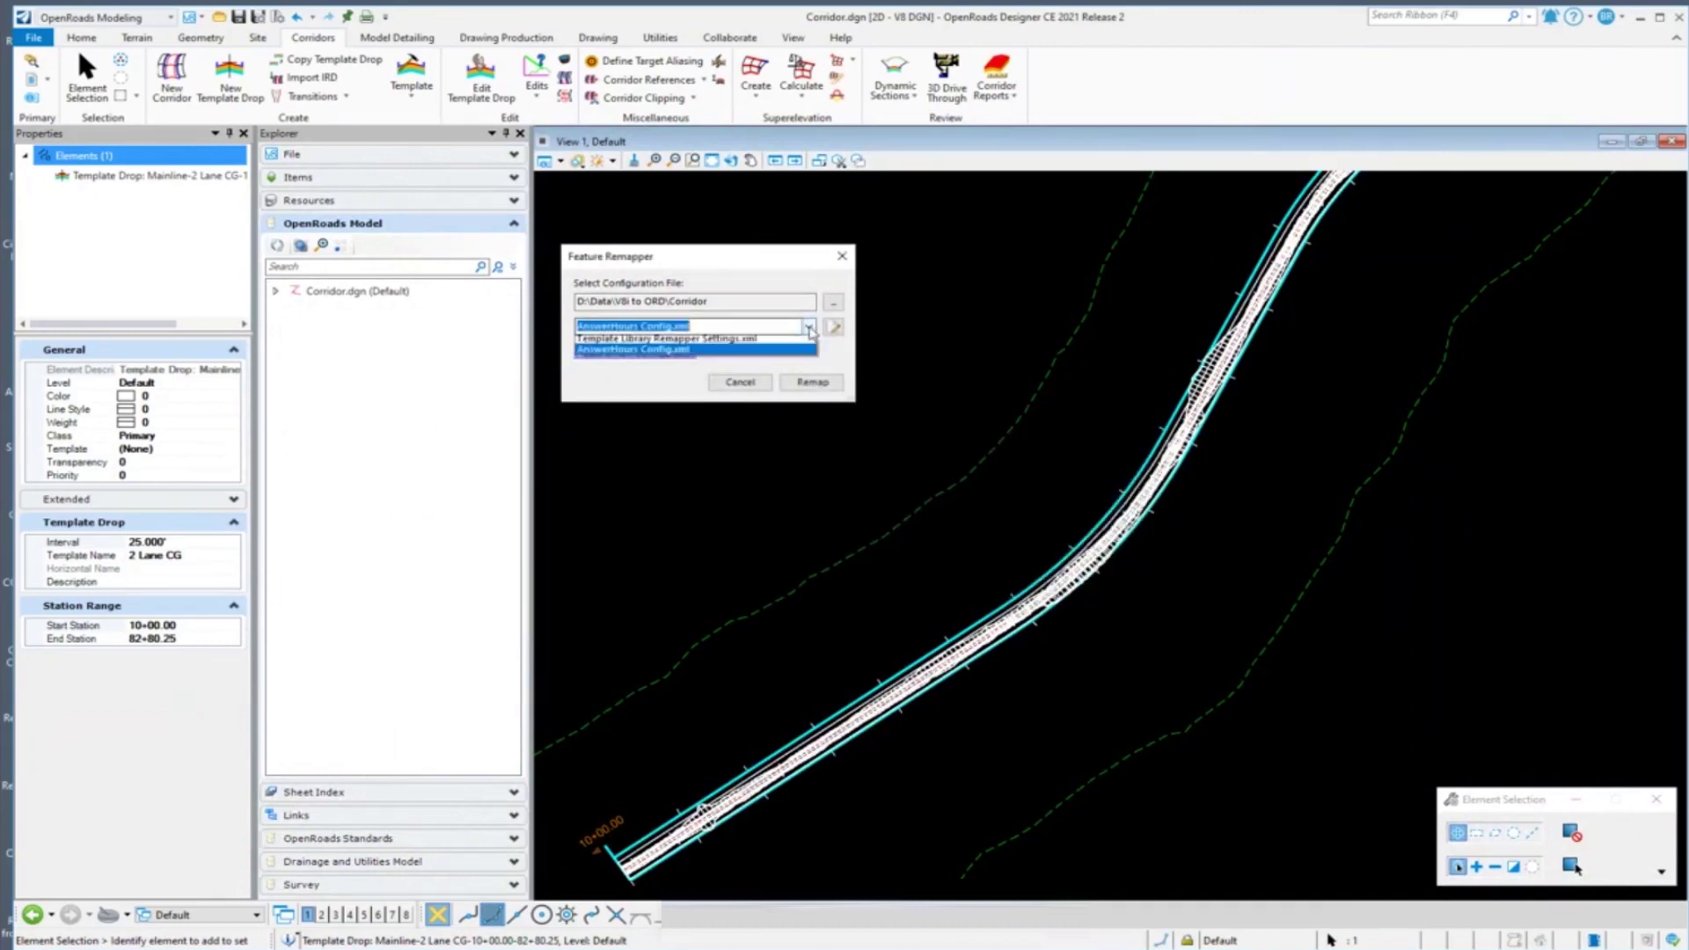
pyautogui.click(641, 342)
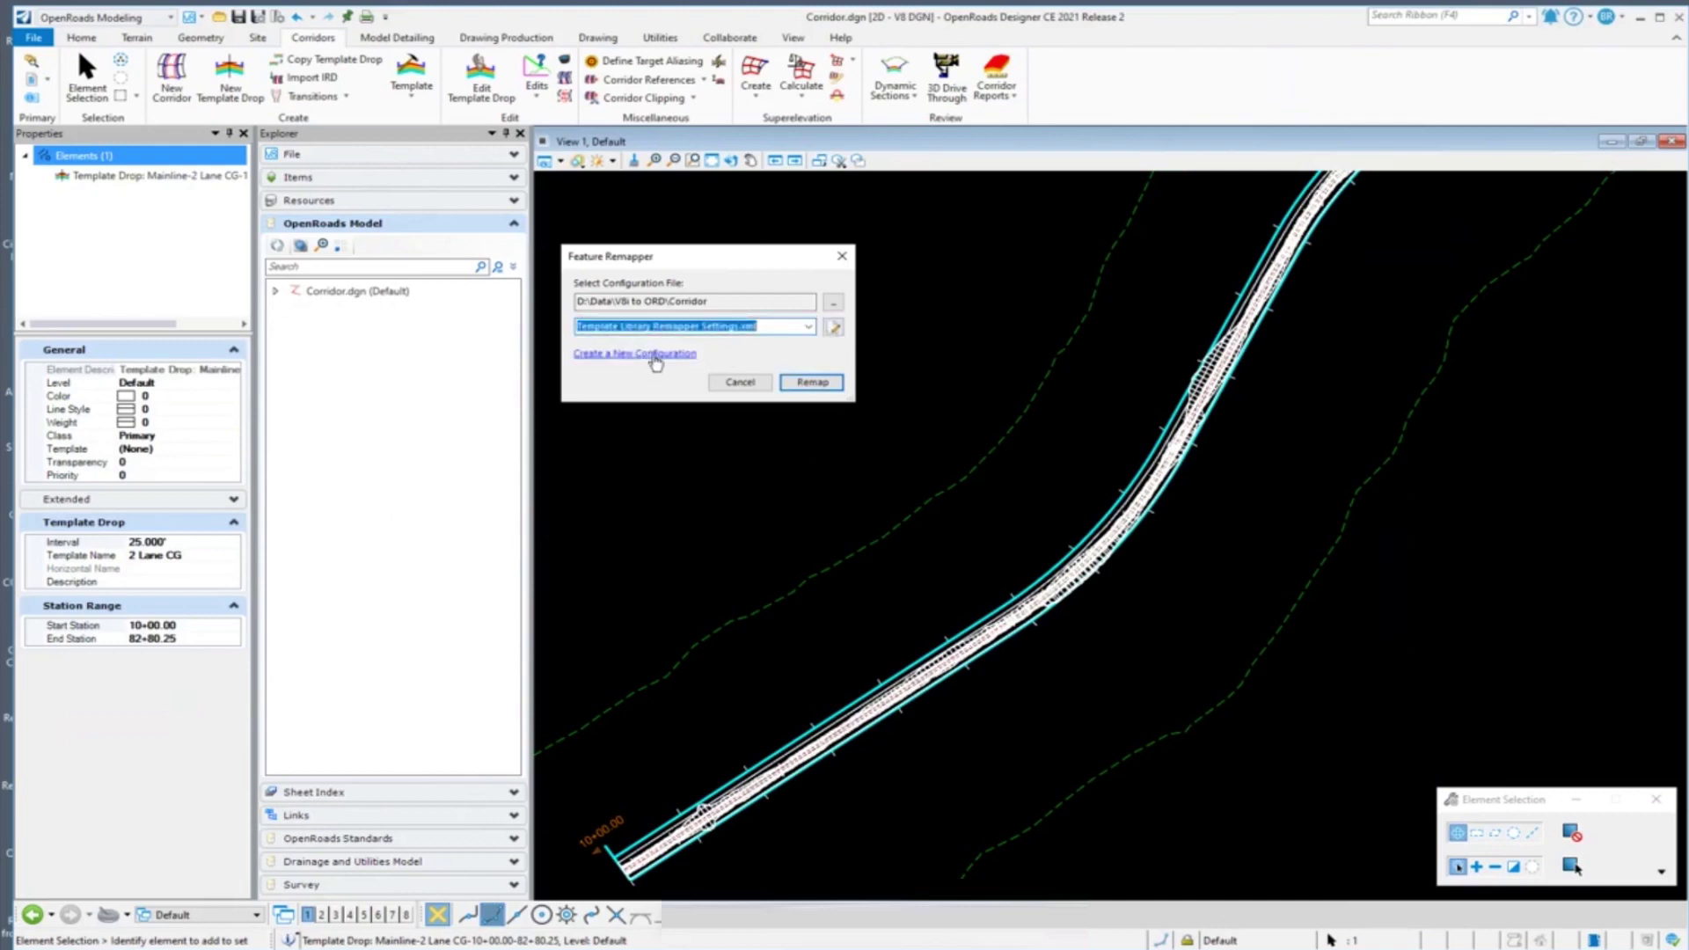
pyautogui.click(835, 330)
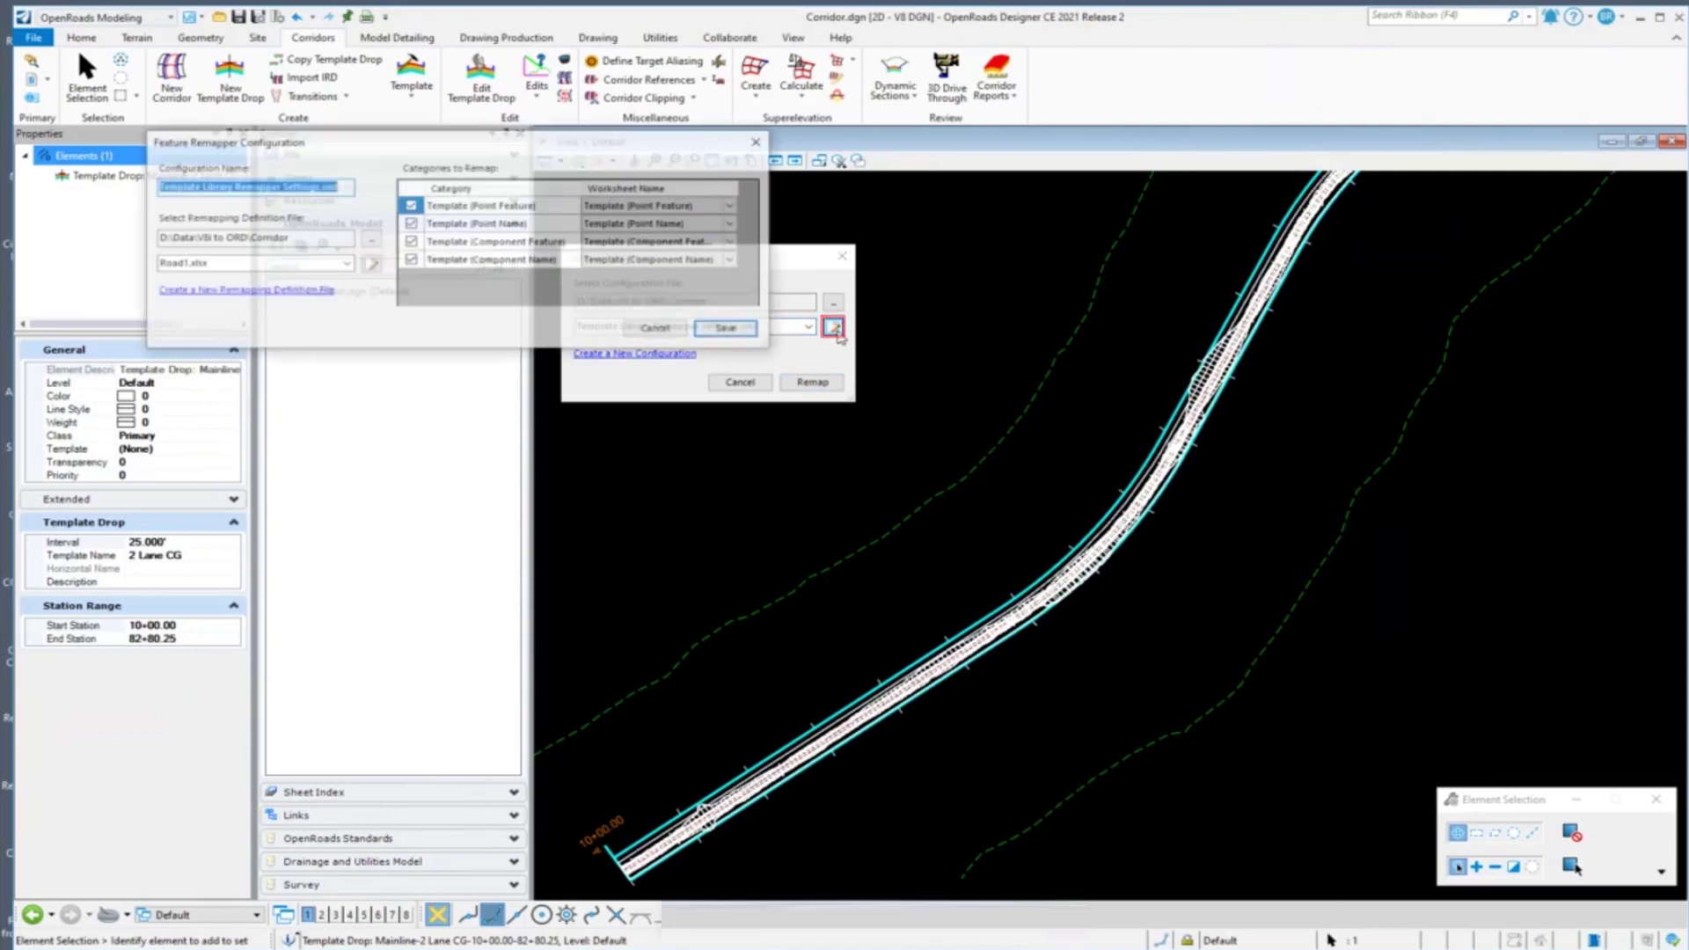
# Step: Review Road1.xlsx's Component Feature and Point Name sheets, close it, and minimize Feature Definition Table.xlsx
pyautogui.click(371, 264)
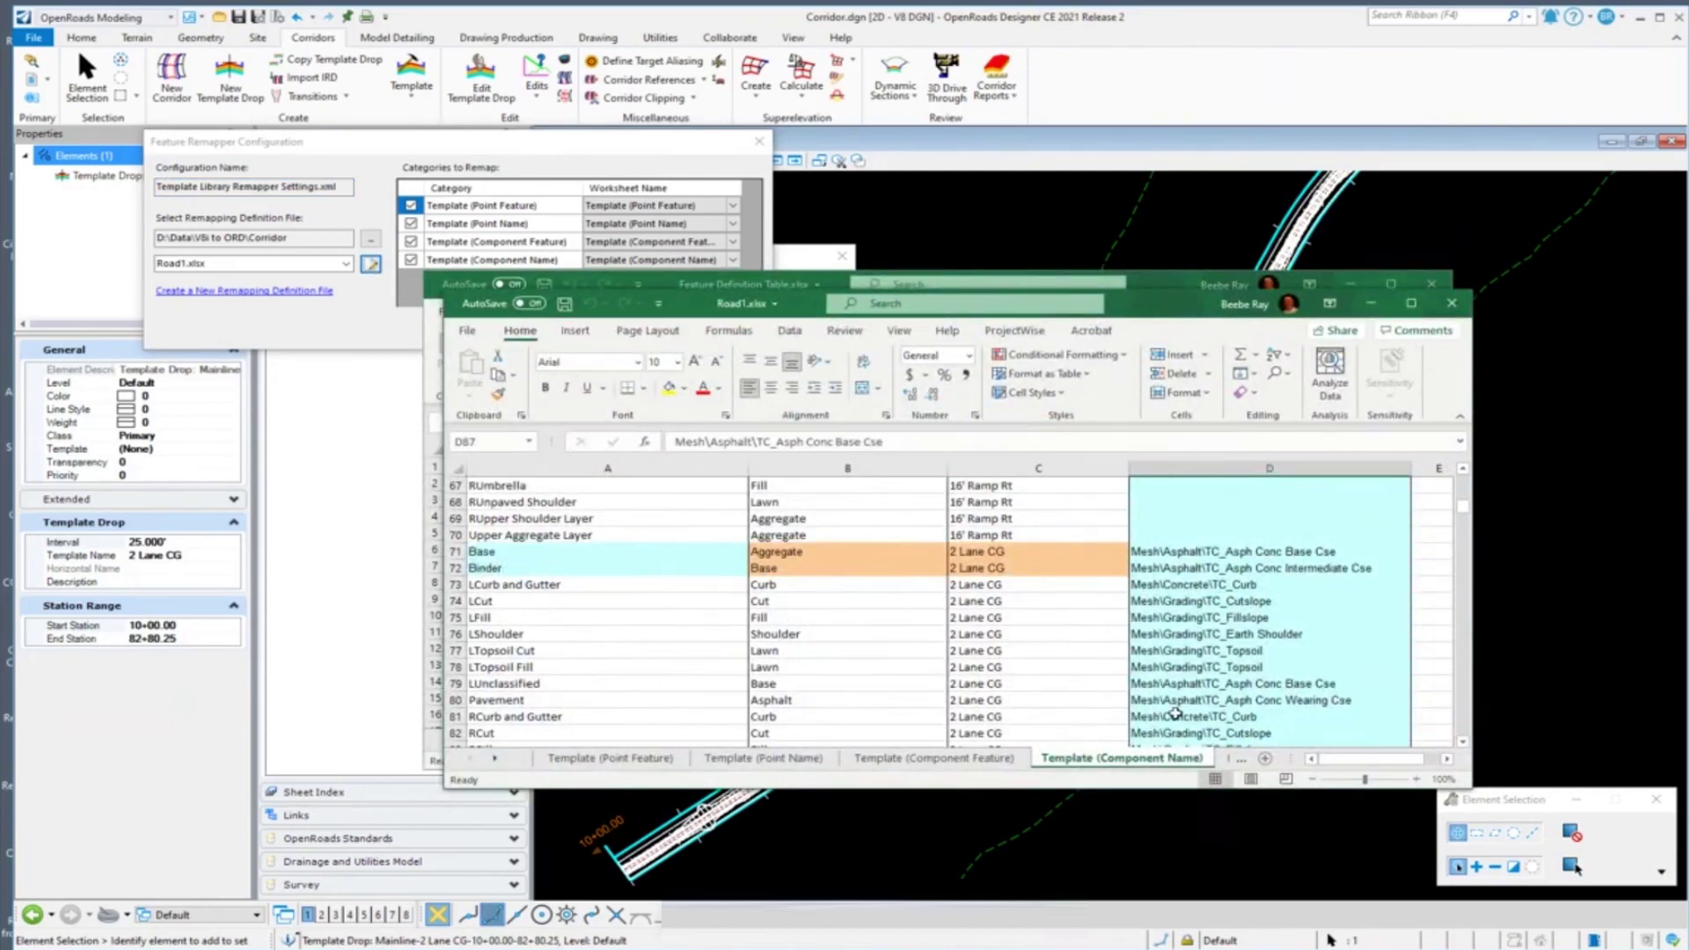
pyautogui.click(934, 757)
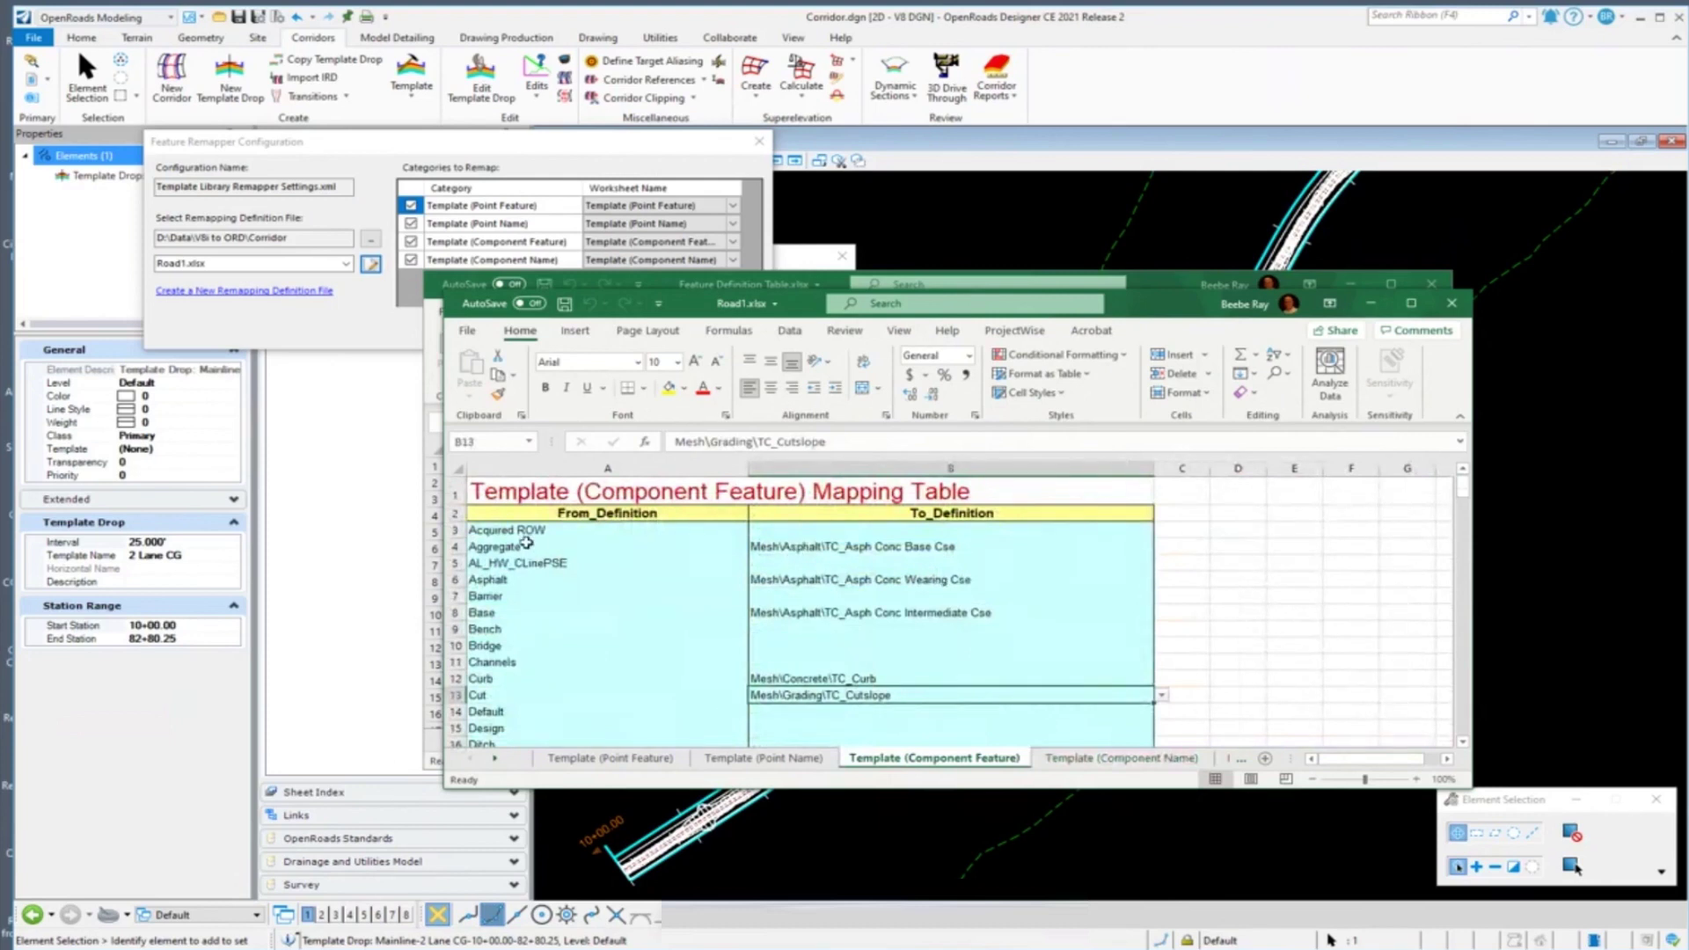
pyautogui.click(750, 758)
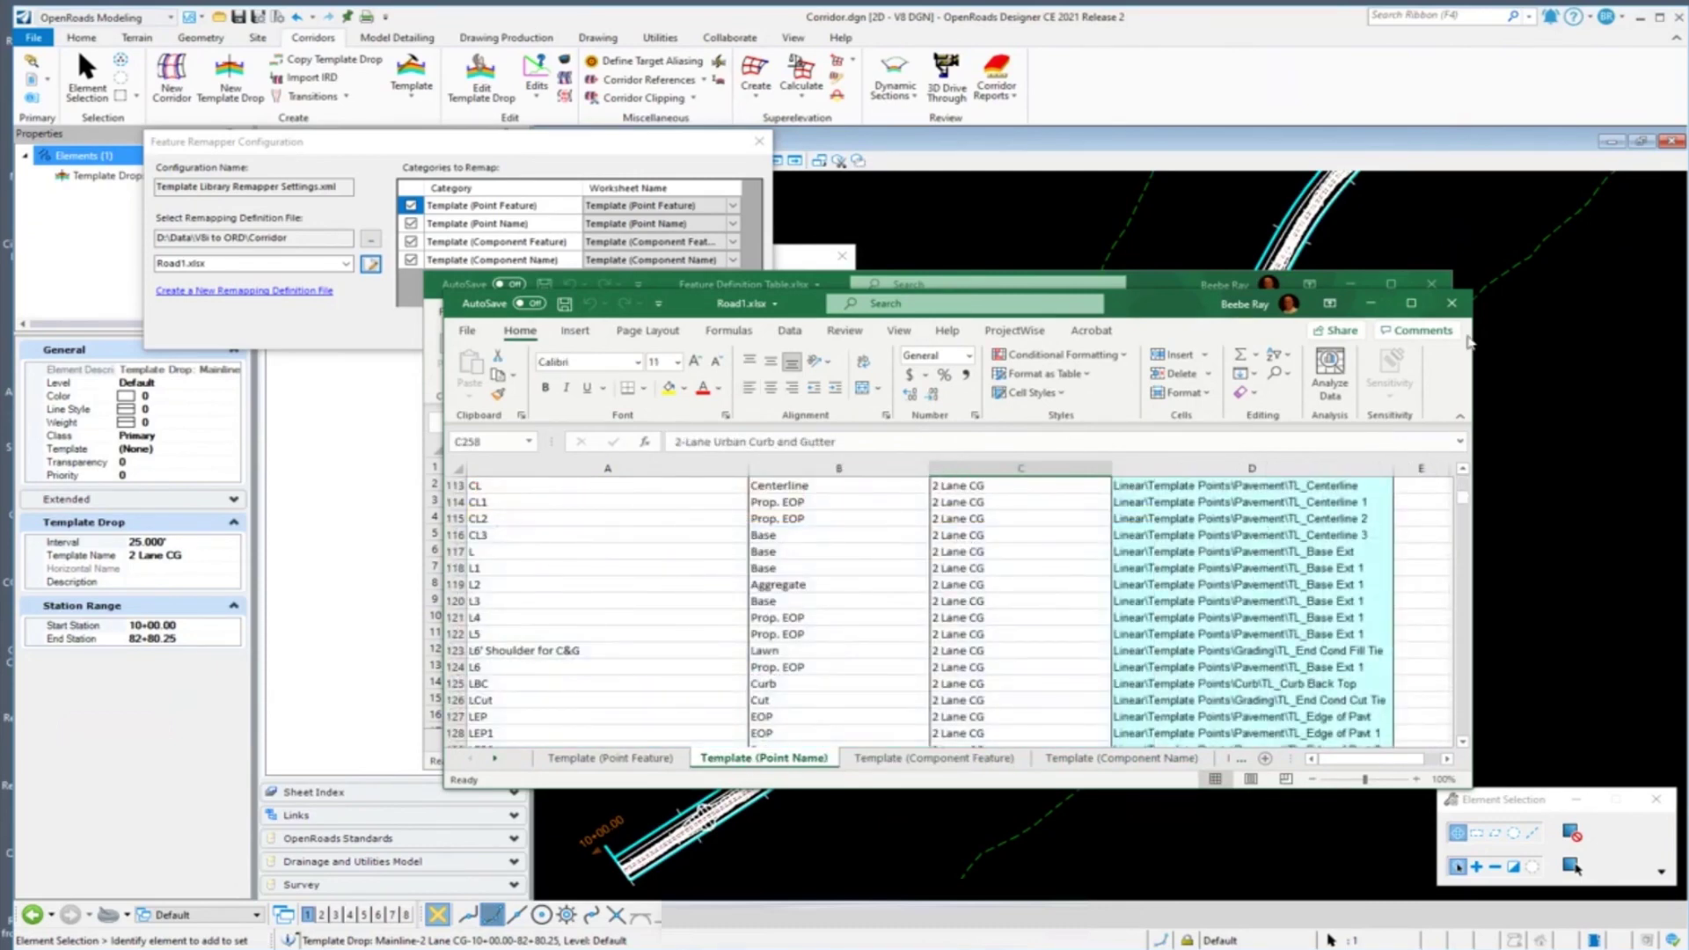
pyautogui.click(1451, 303)
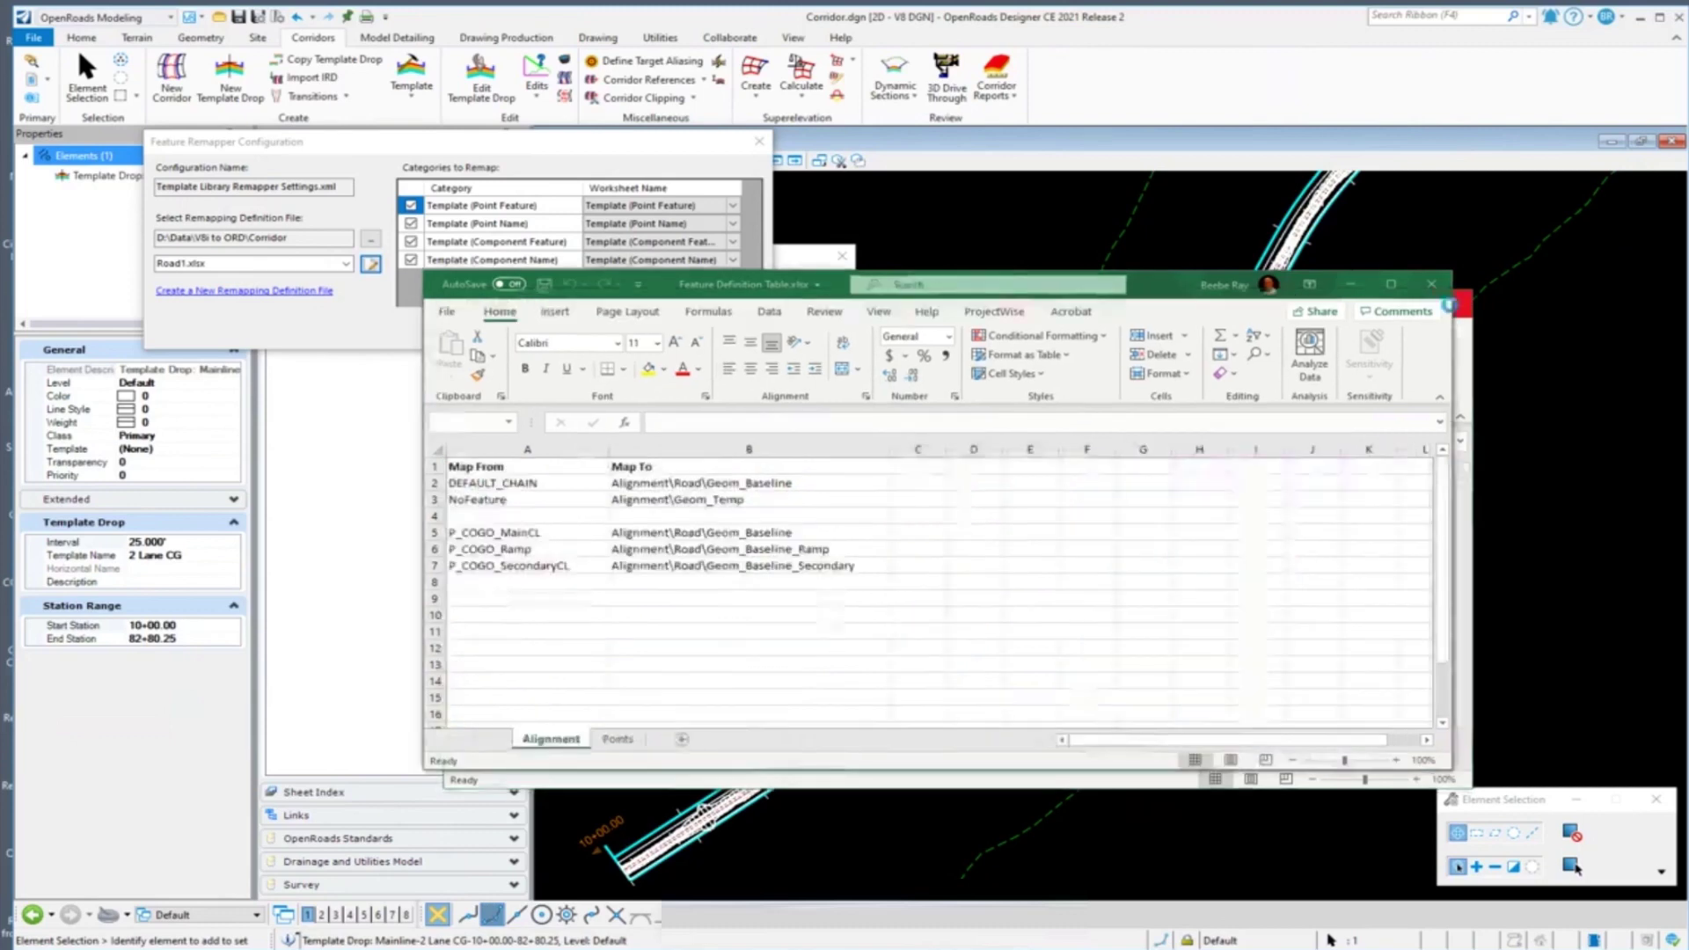
pyautogui.click(1365, 297)
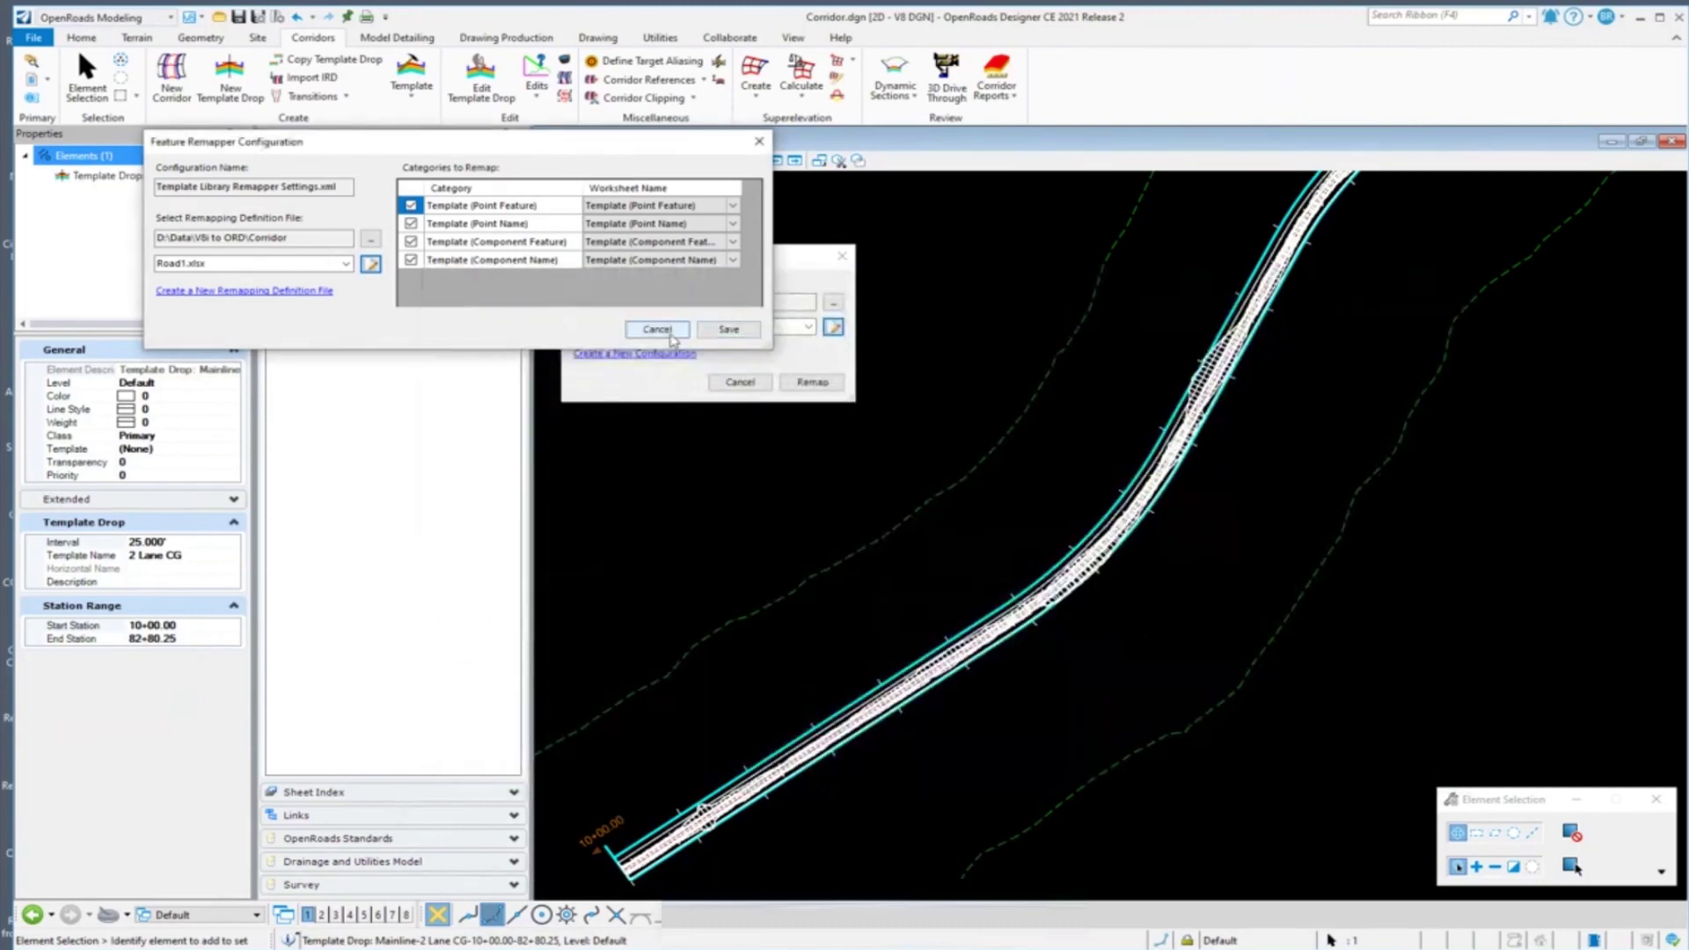
# Step: Save the configuration and remap ORD\Default.itl with it, acknowledging the success message
pyautogui.click(728, 329)
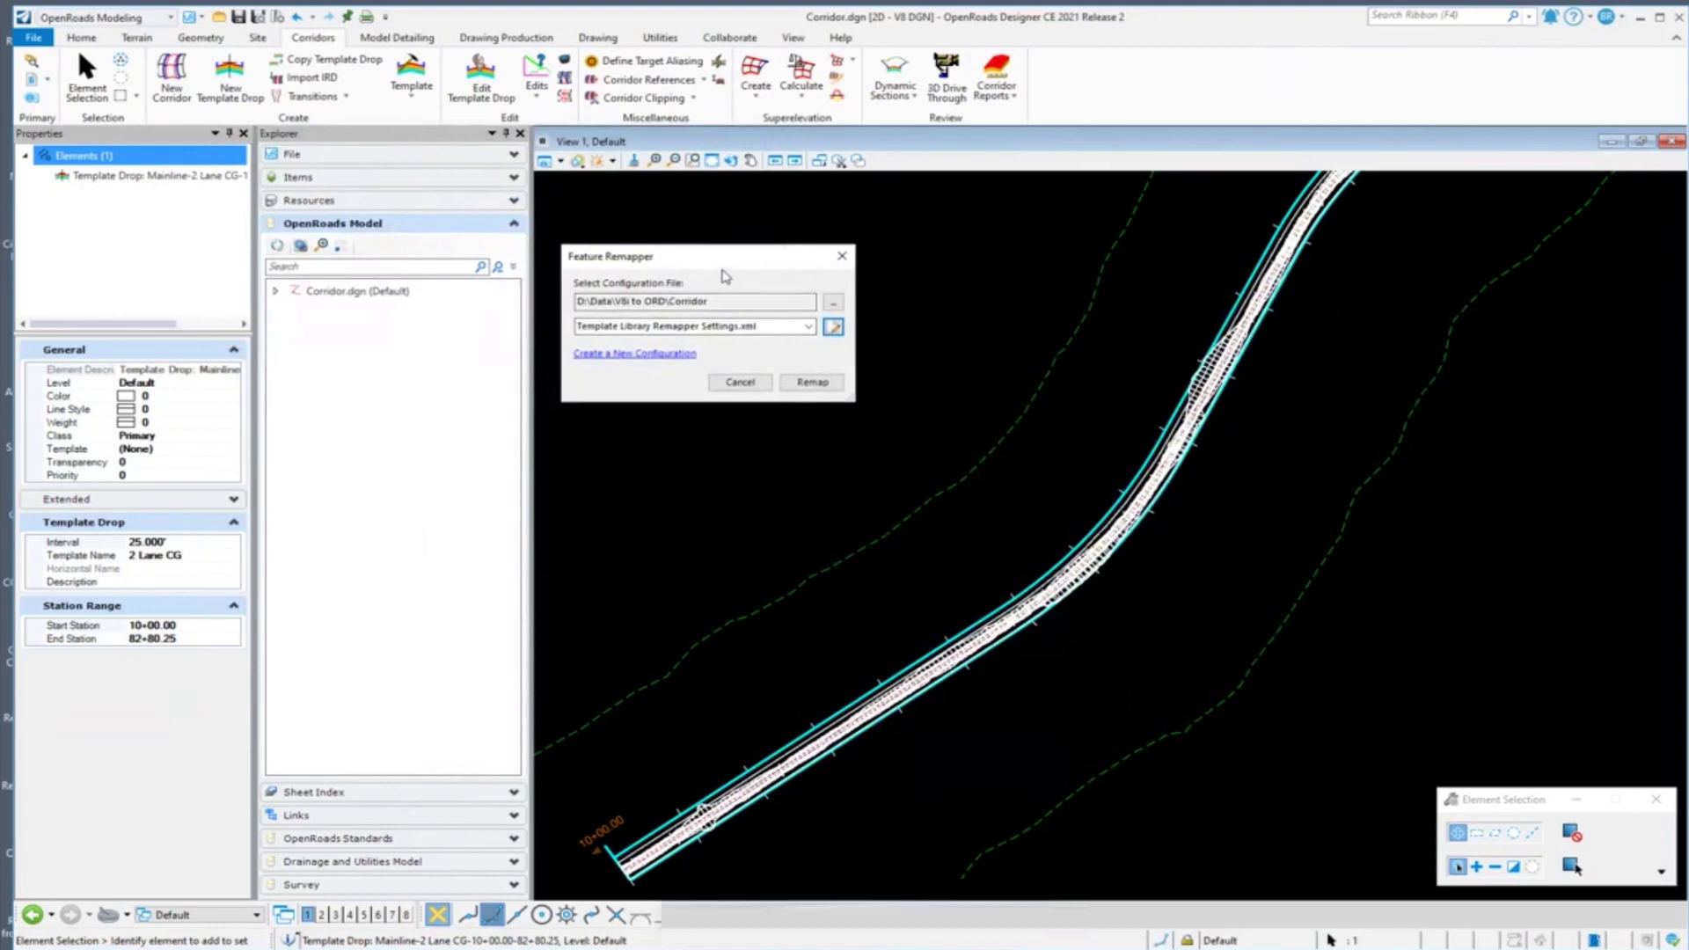
pyautogui.click(822, 384)
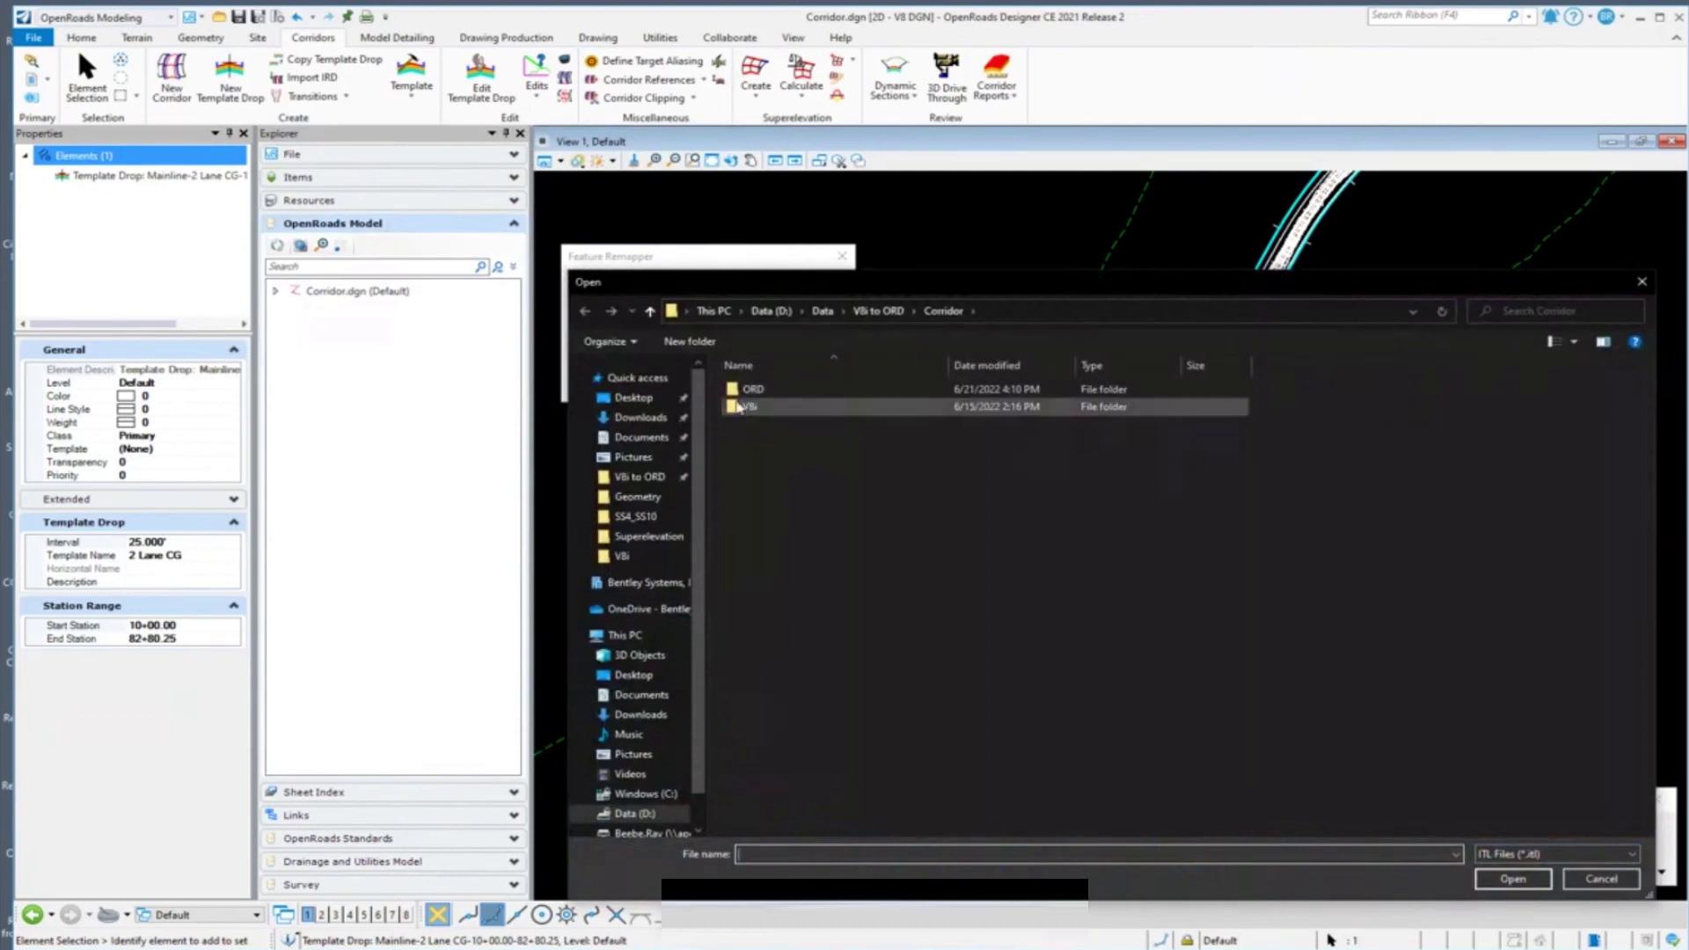
pyautogui.doubleClick(749, 389)
pyautogui.click(756, 389)
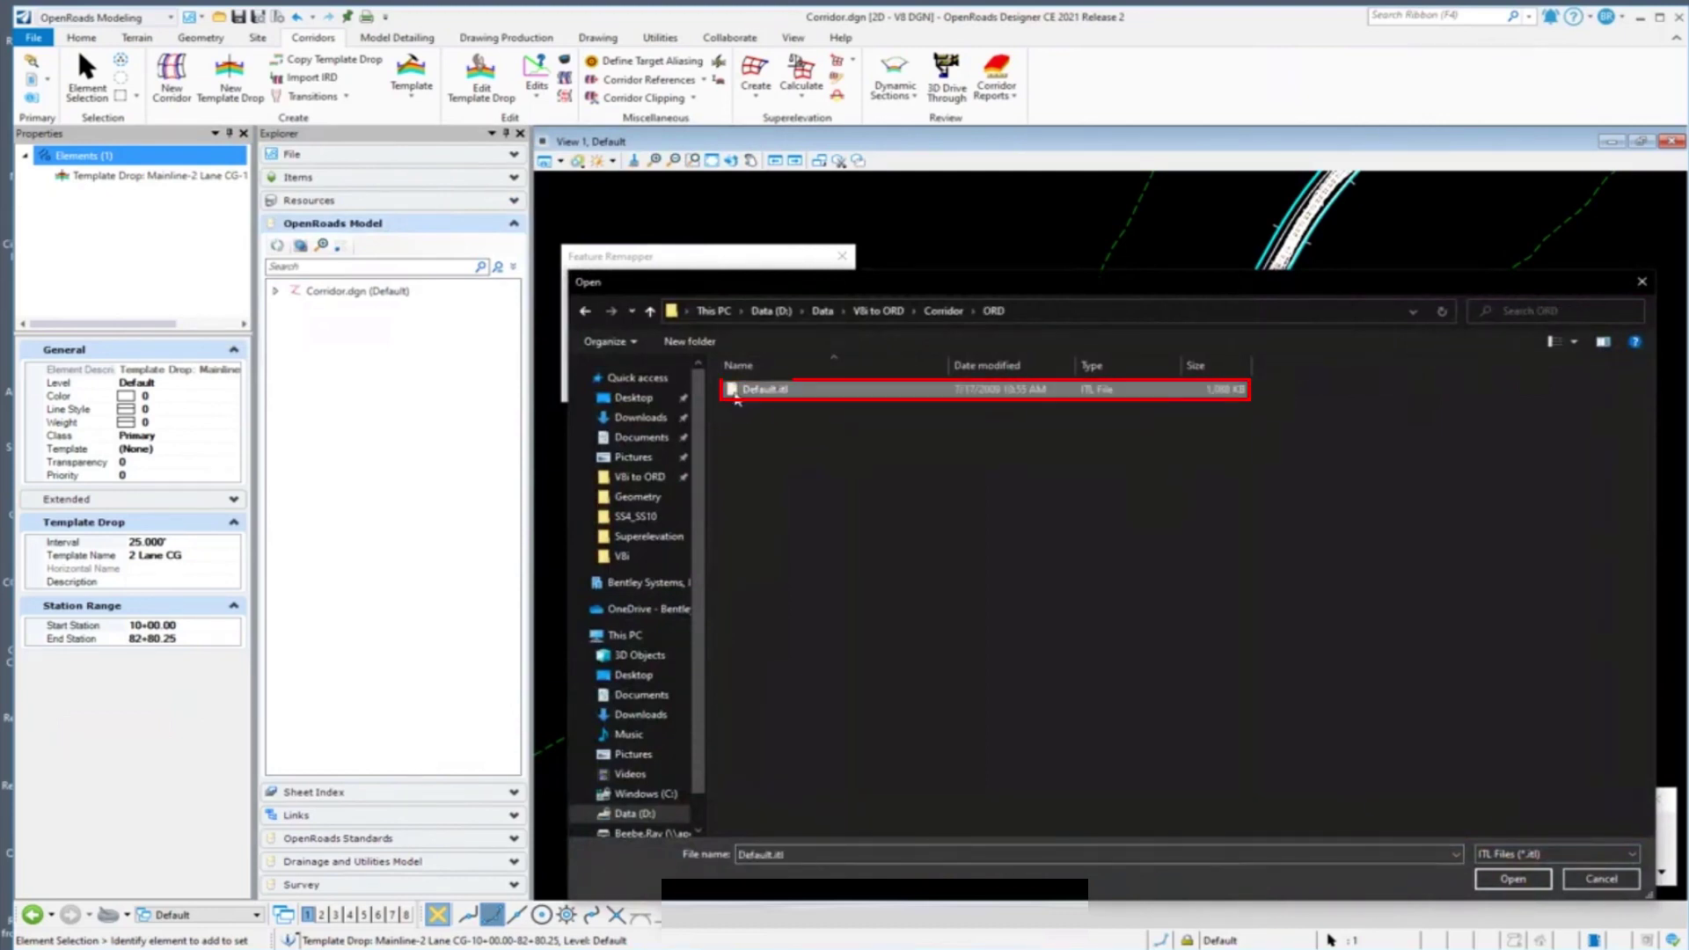
pyautogui.click(1511, 880)
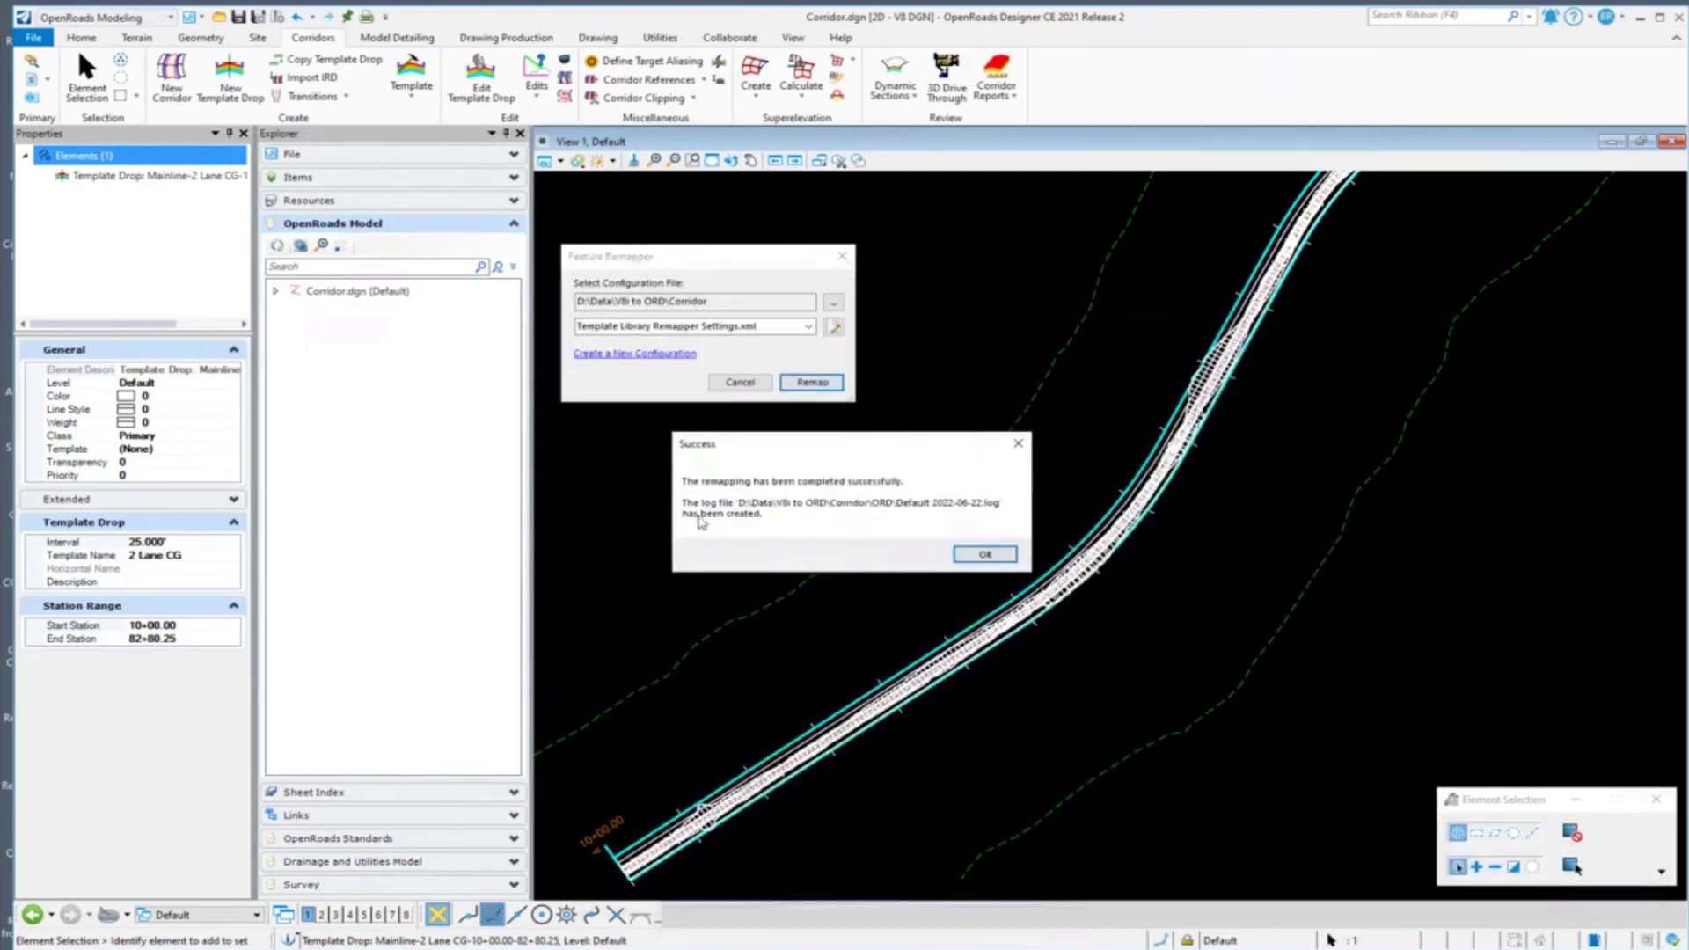
pyautogui.click(985, 556)
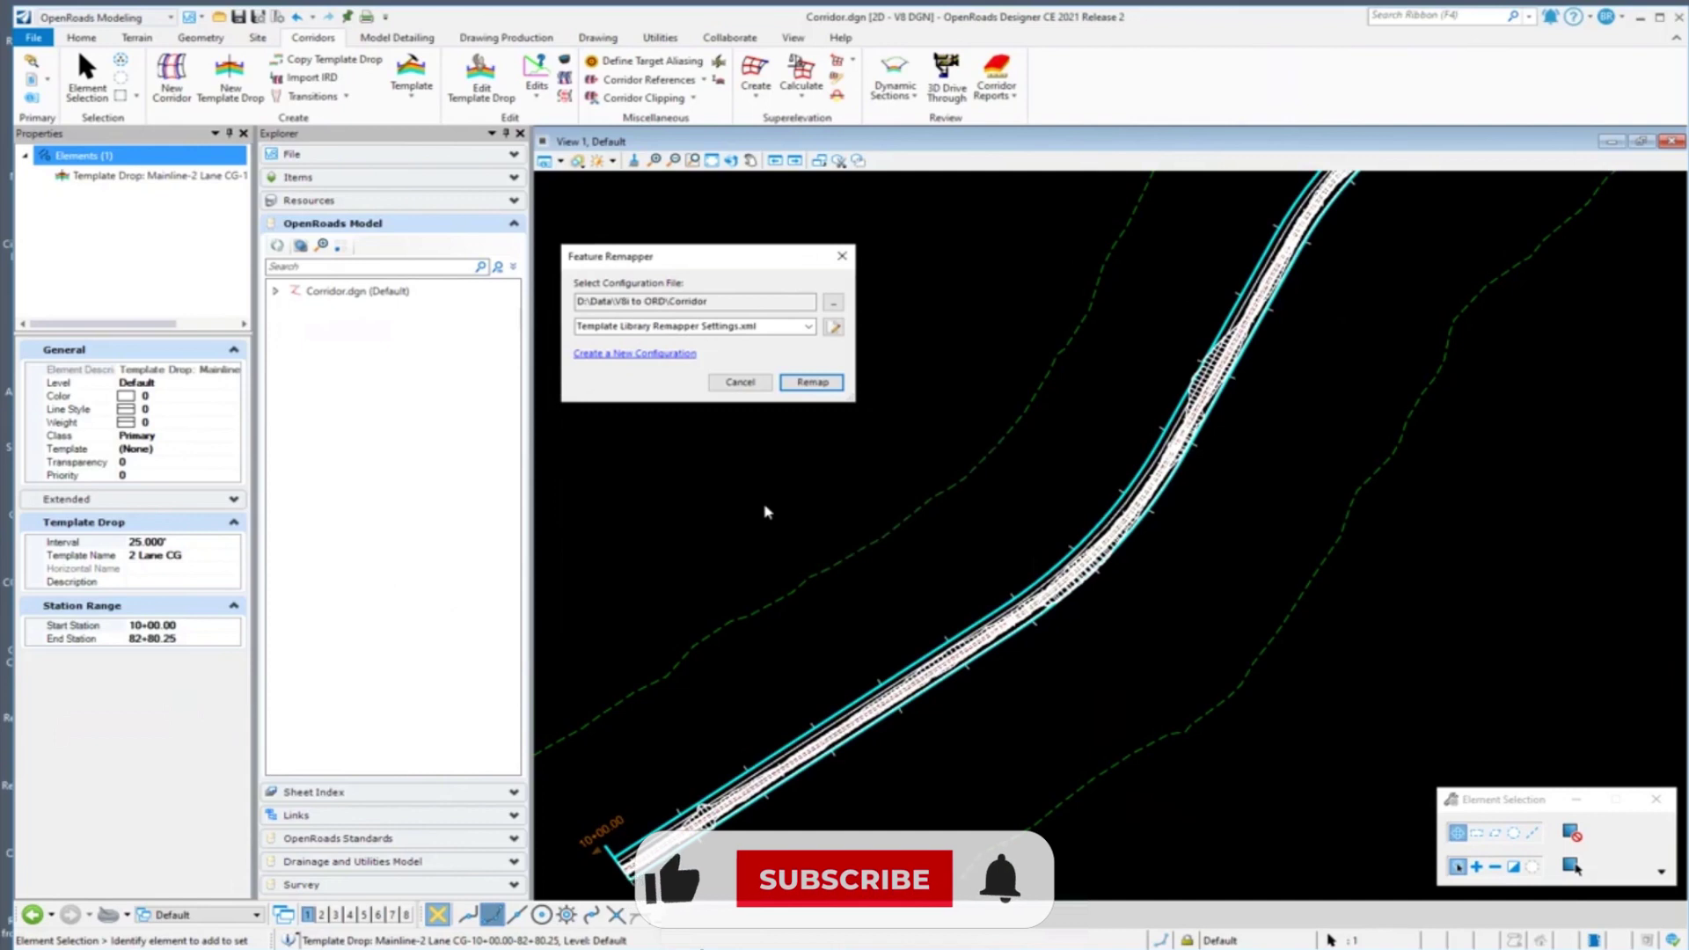
pyautogui.click(842, 256)
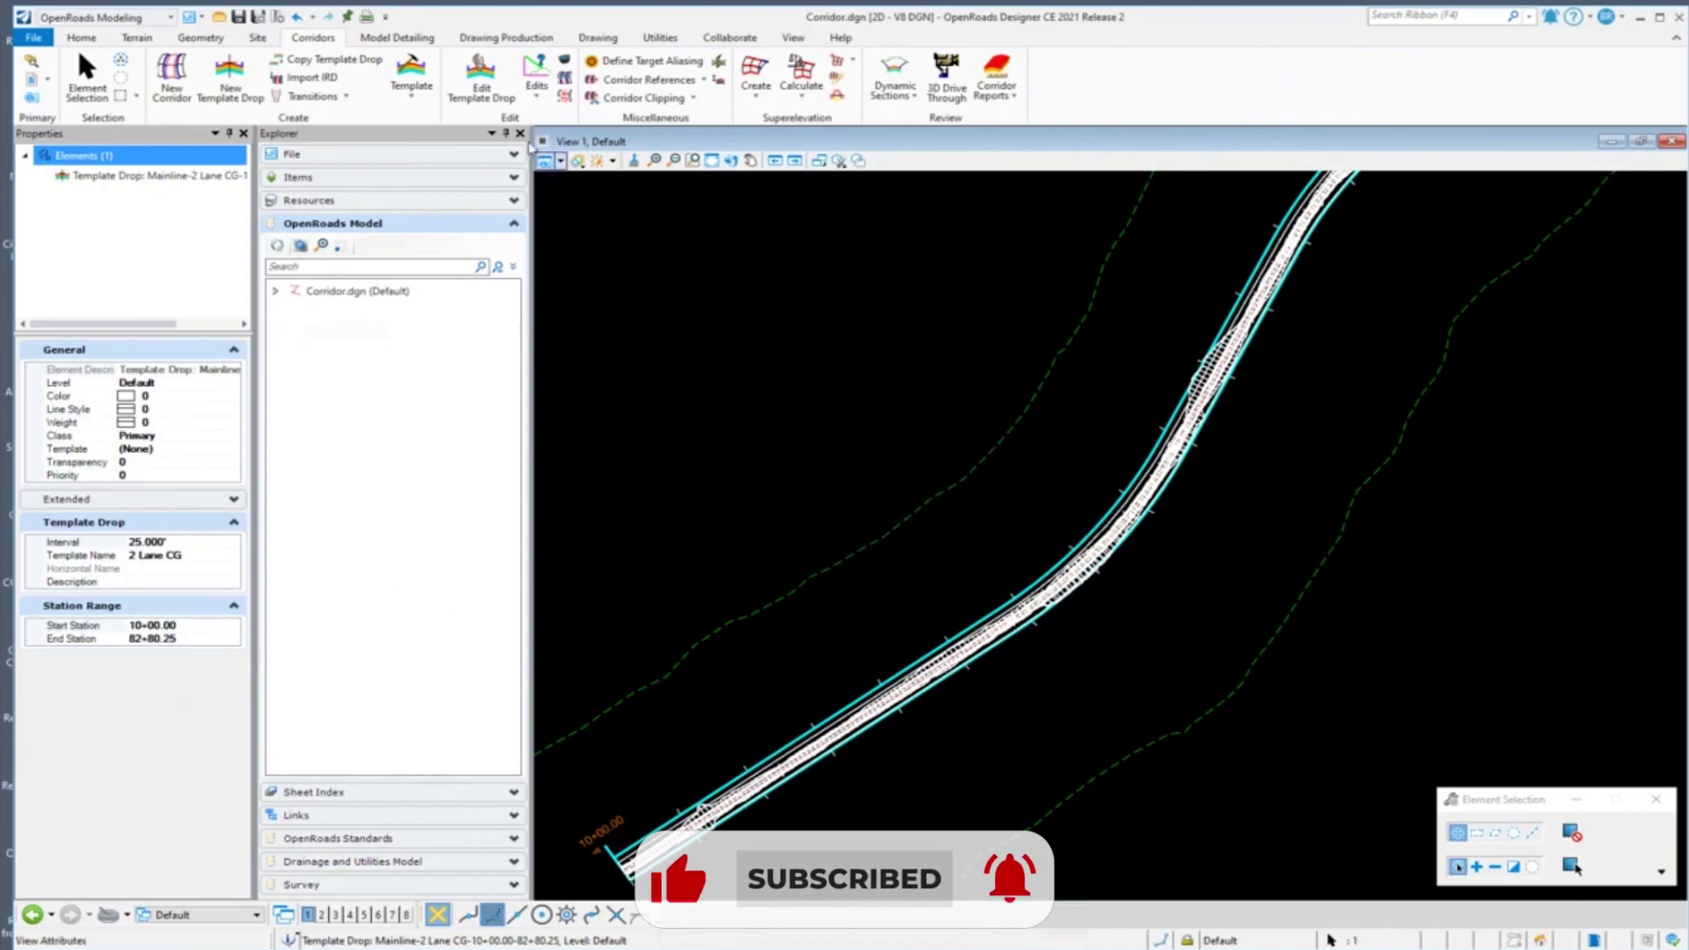
pyautogui.click(408, 72)
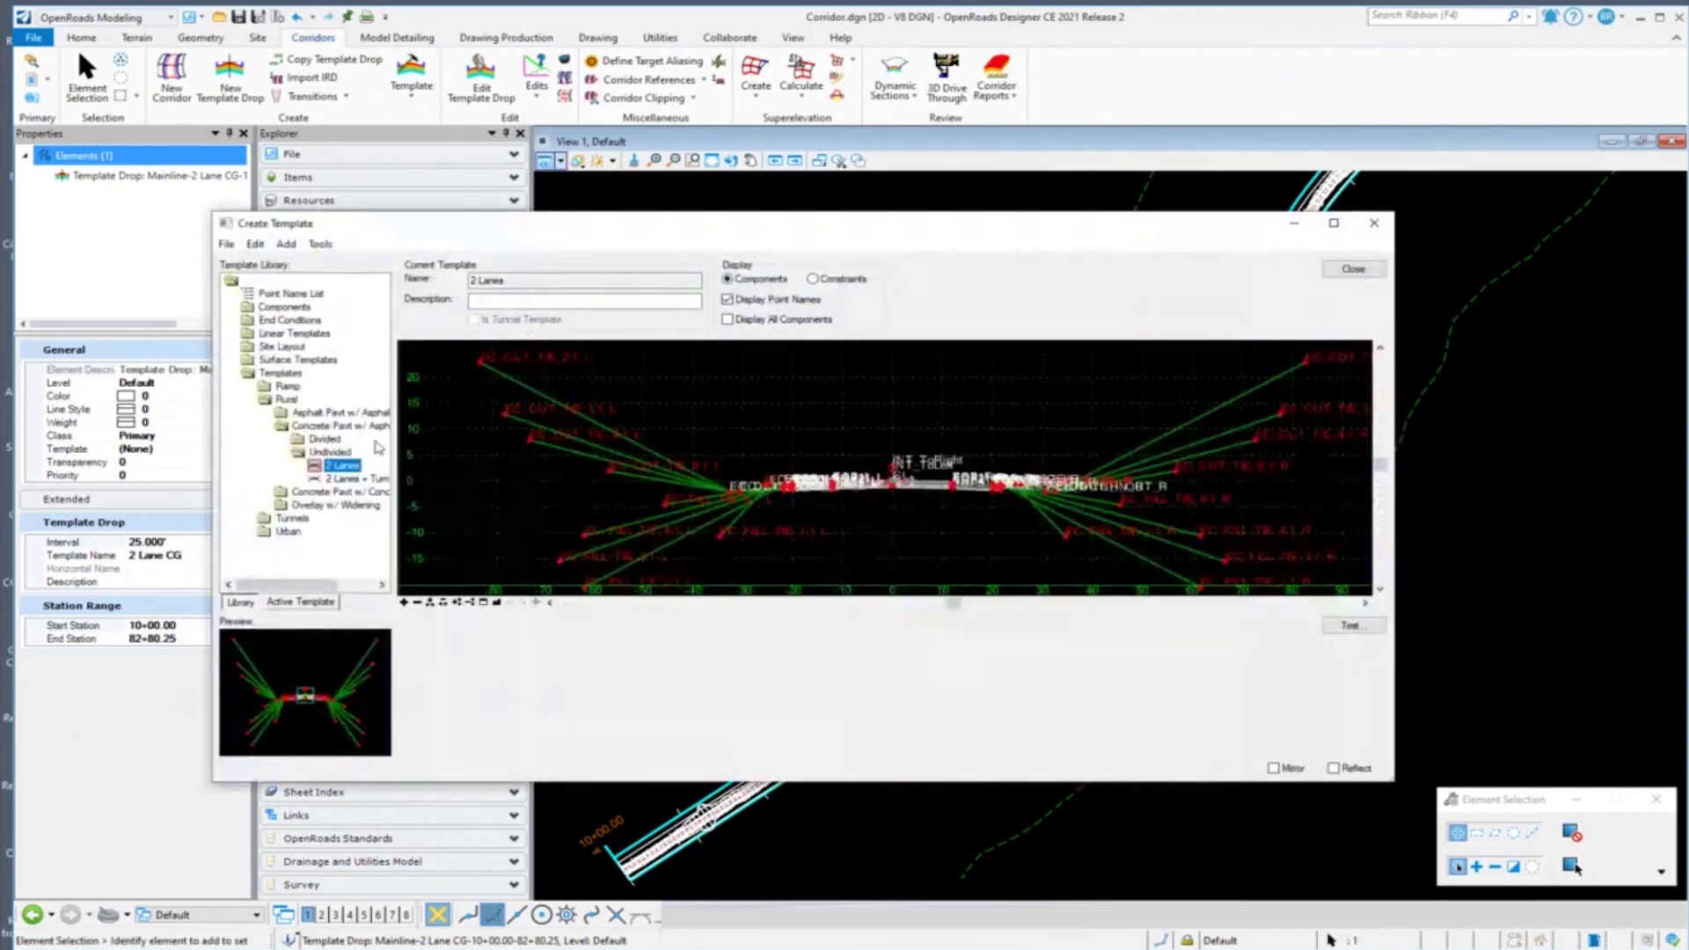
pyautogui.click(226, 243)
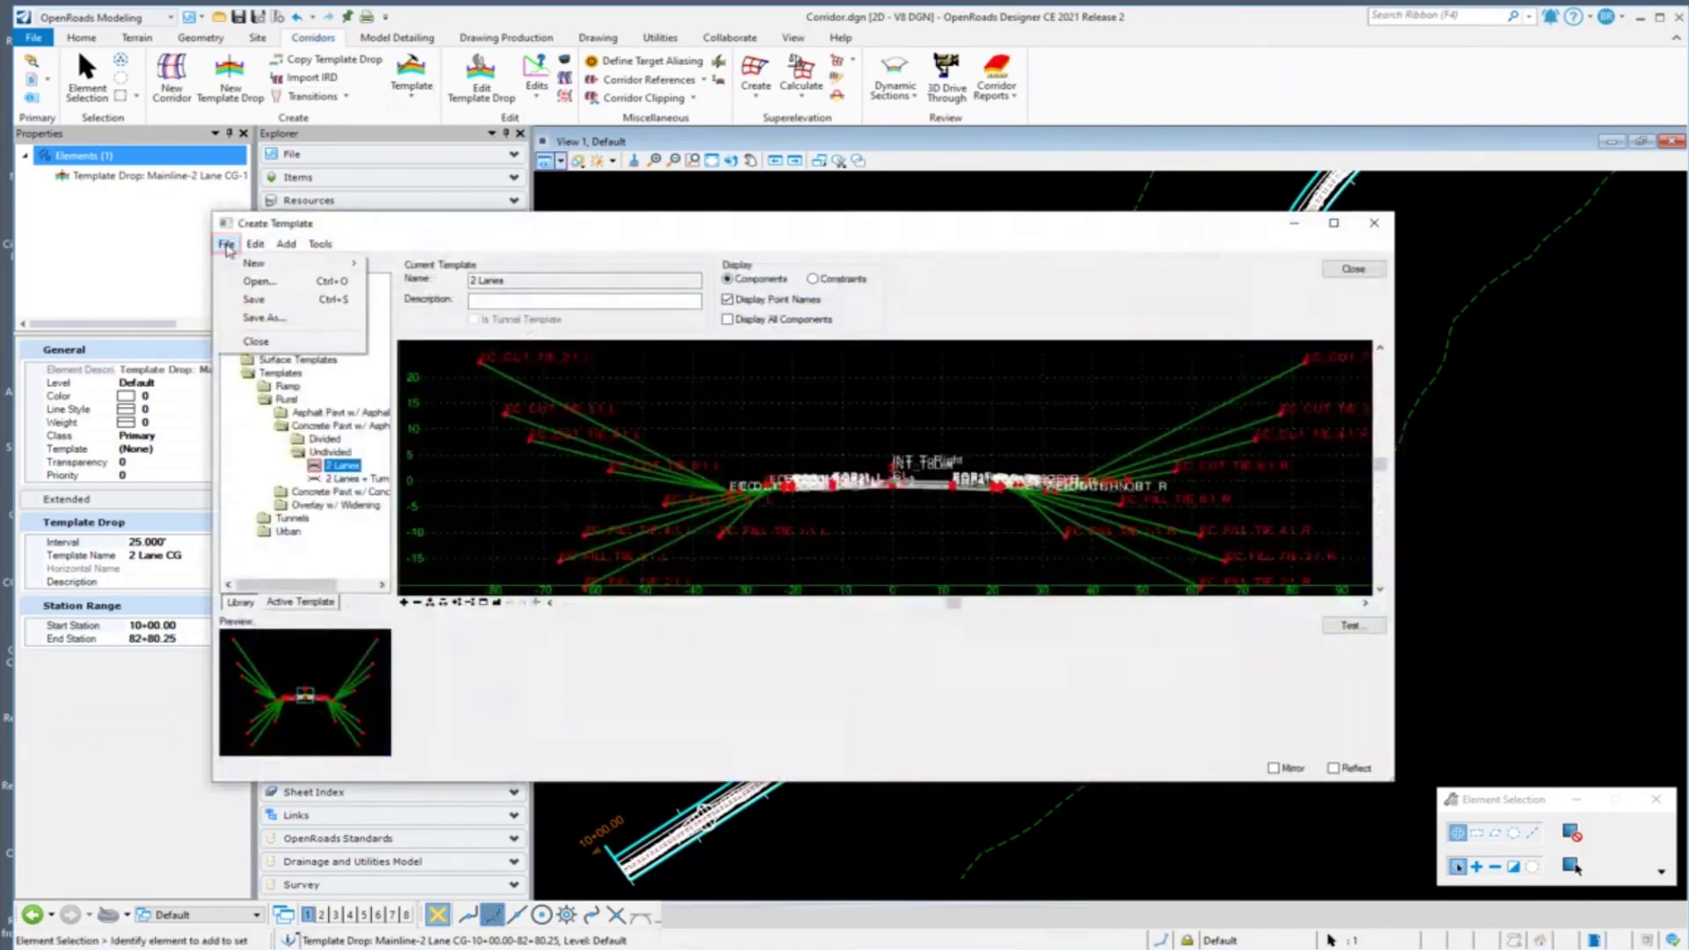
pyautogui.click(252, 282)
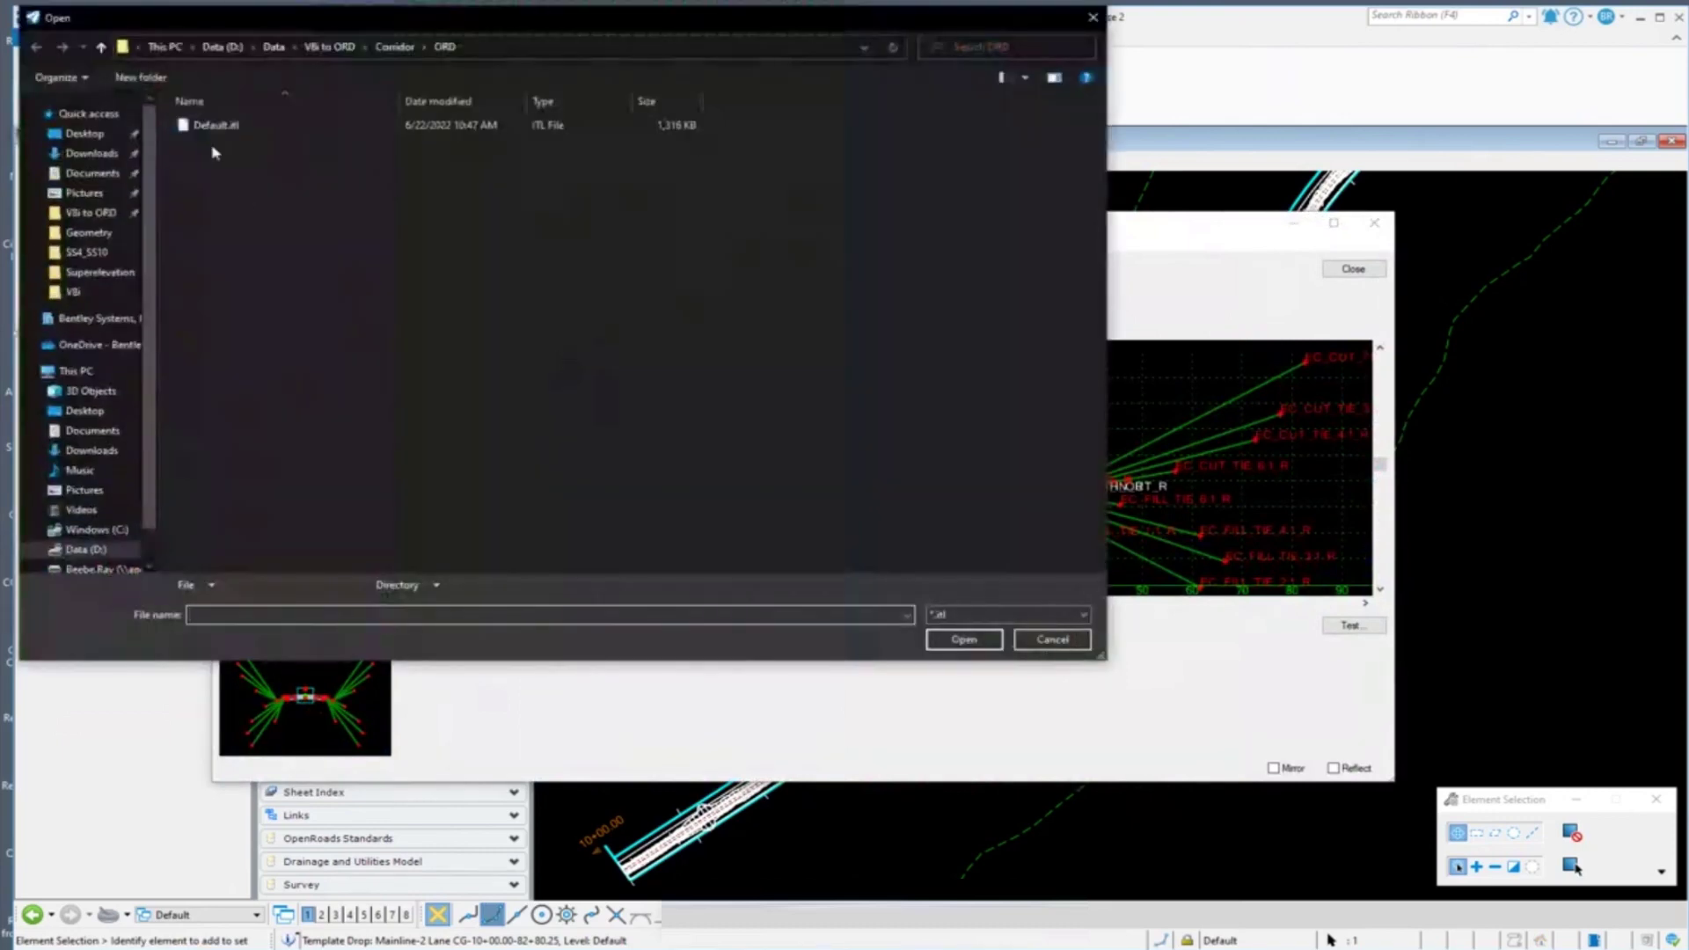
pyautogui.click(211, 125)
pyautogui.click(978, 635)
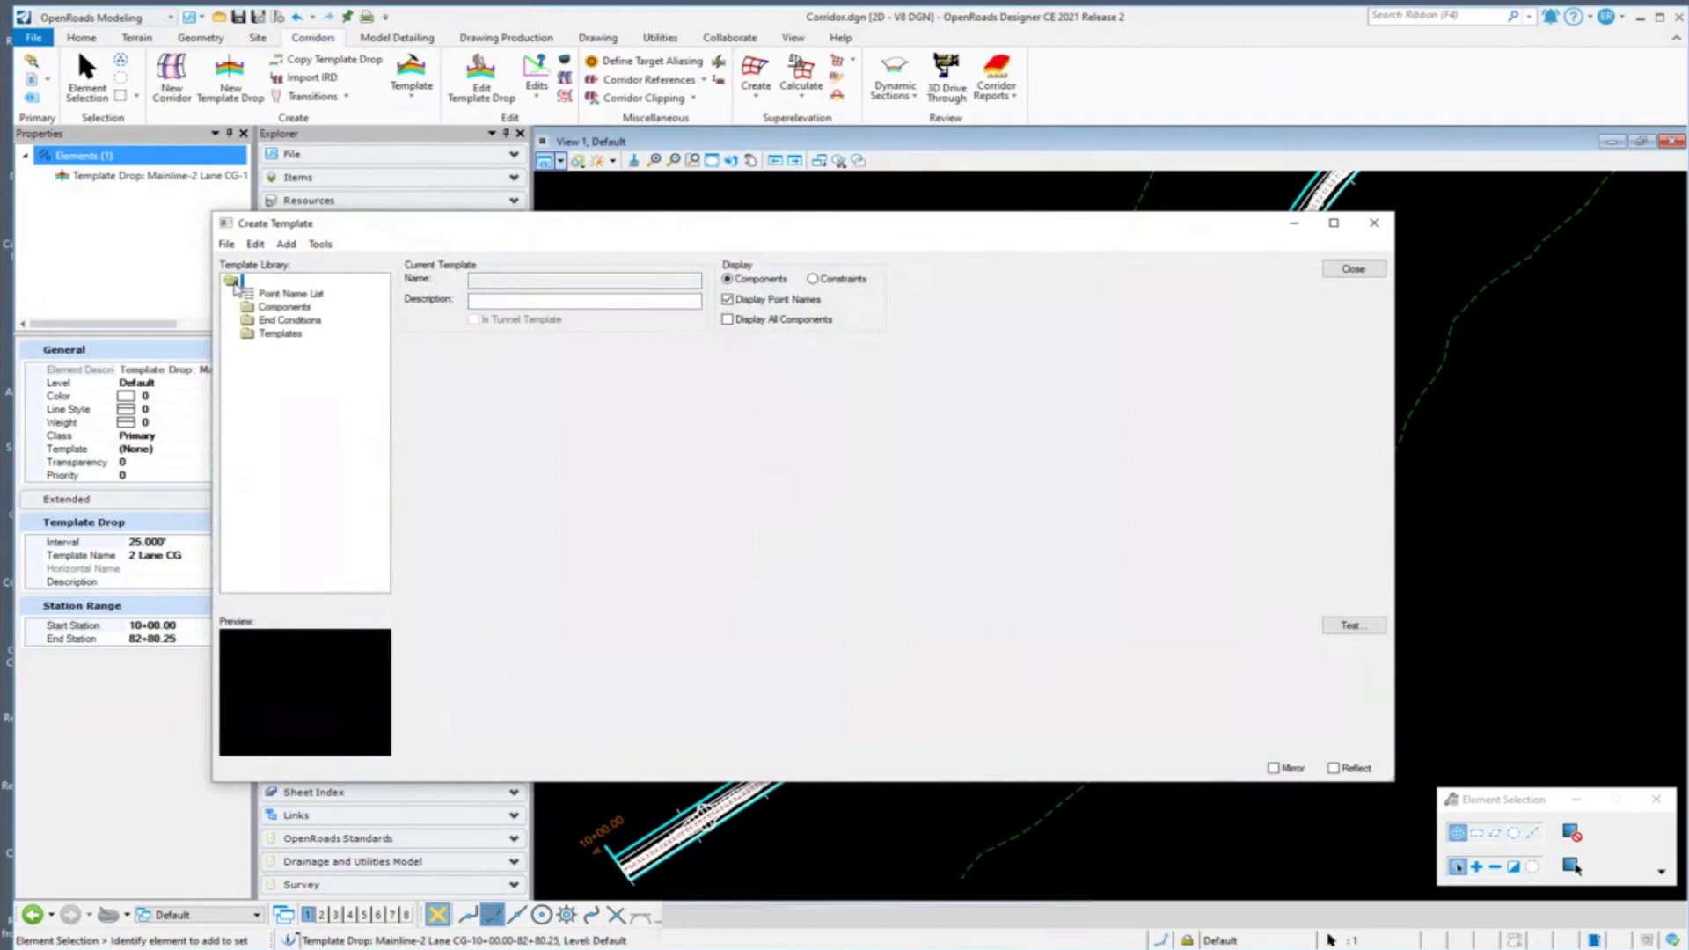
pyautogui.doubleClick(251, 336)
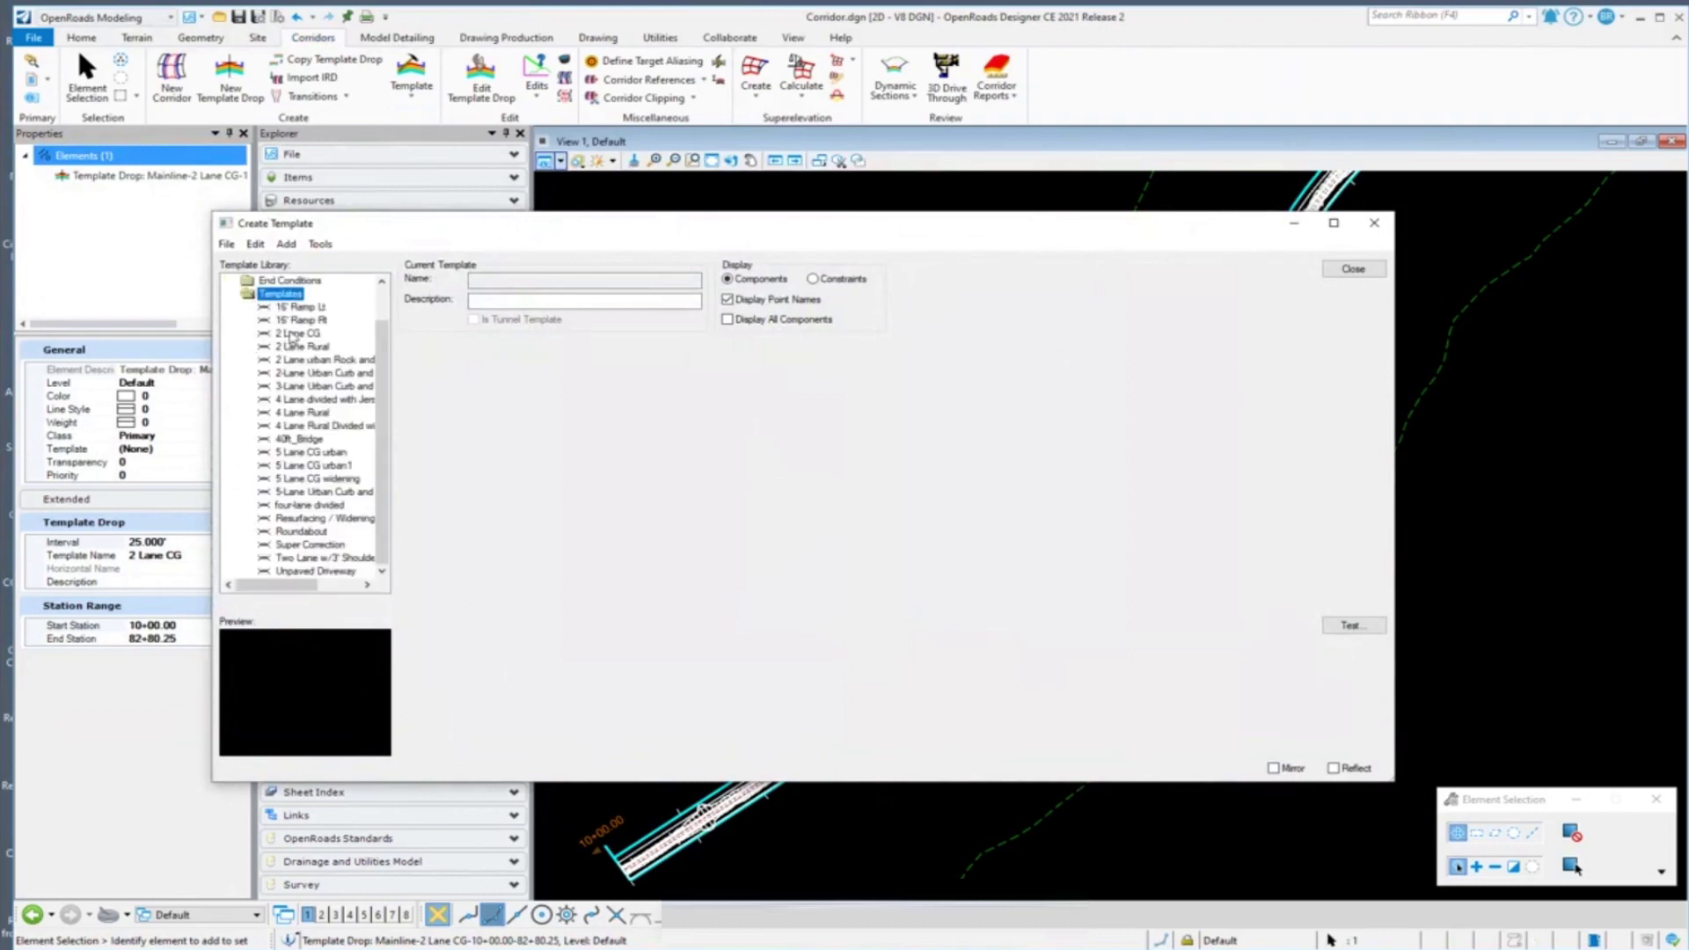
pyautogui.doubleClick(291, 334)
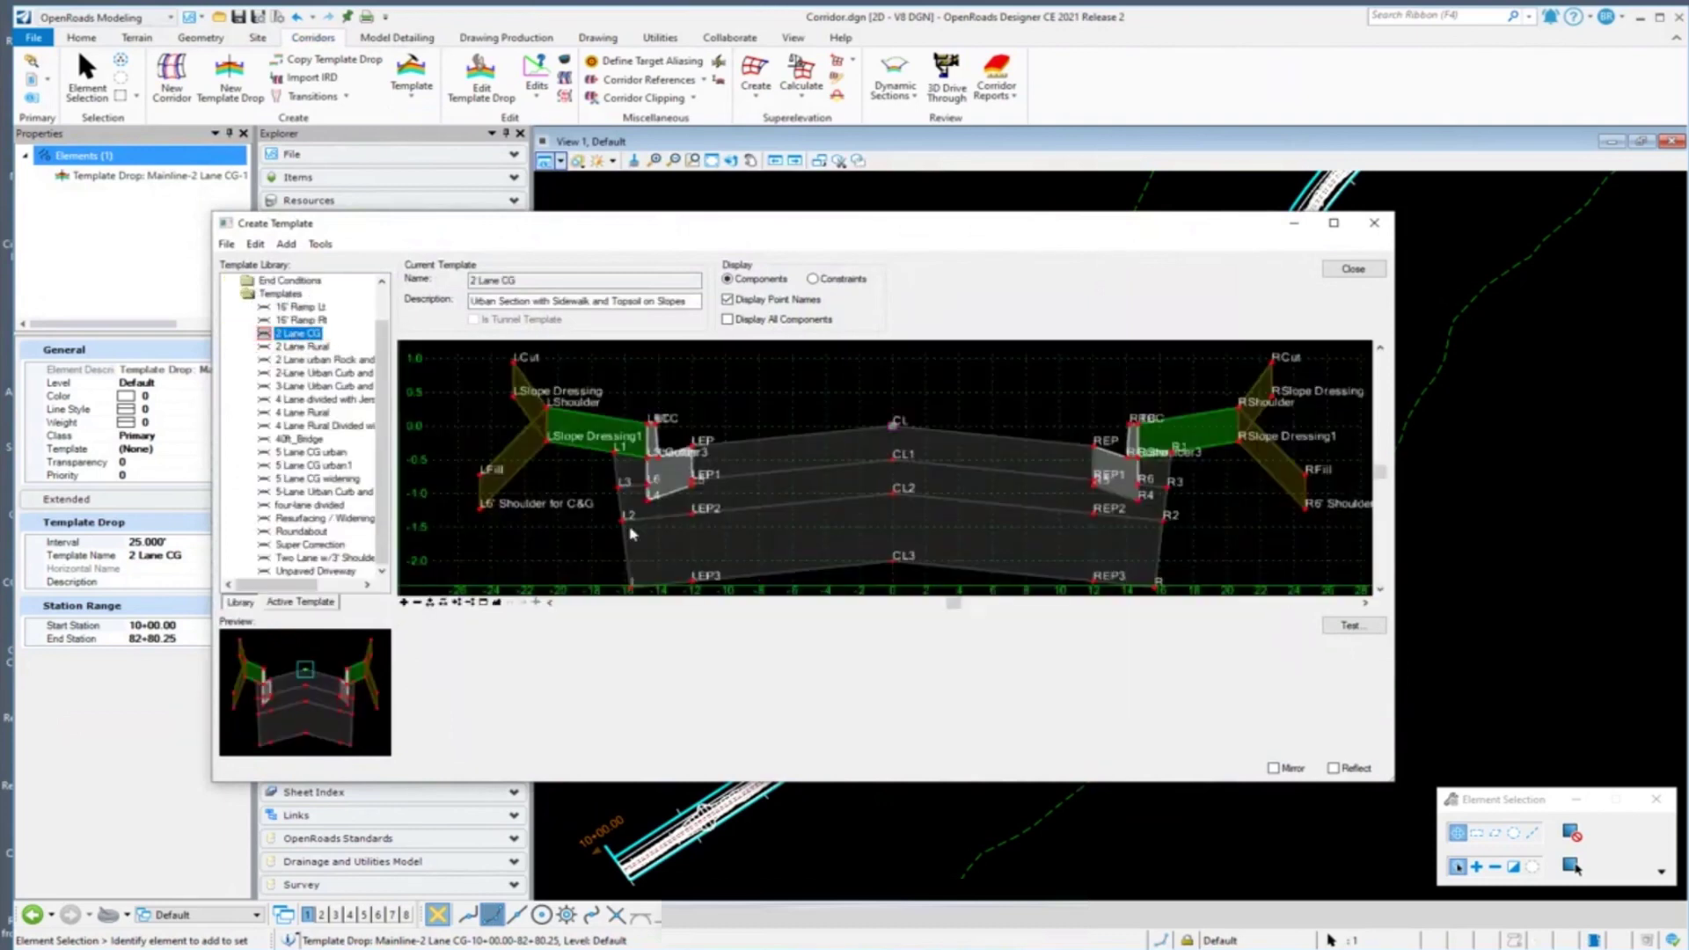
pyautogui.moveTo(809, 442)
pyautogui.doubleClick(816, 441)
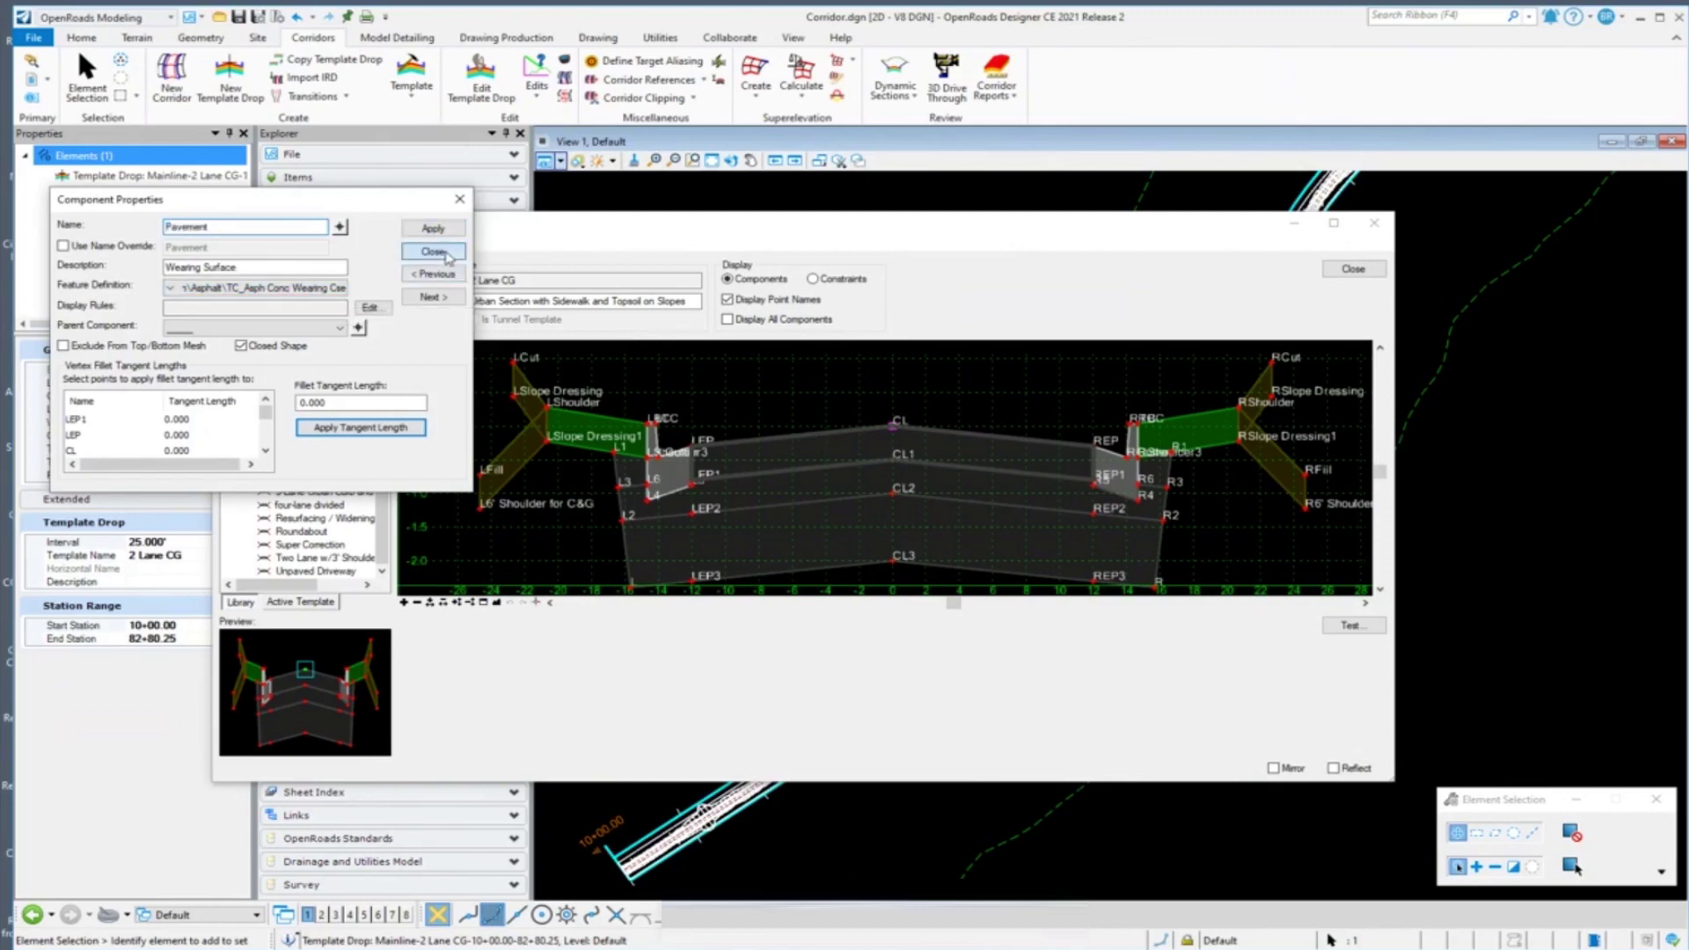
pyautogui.click(432, 252)
pyautogui.moveTo(897, 430)
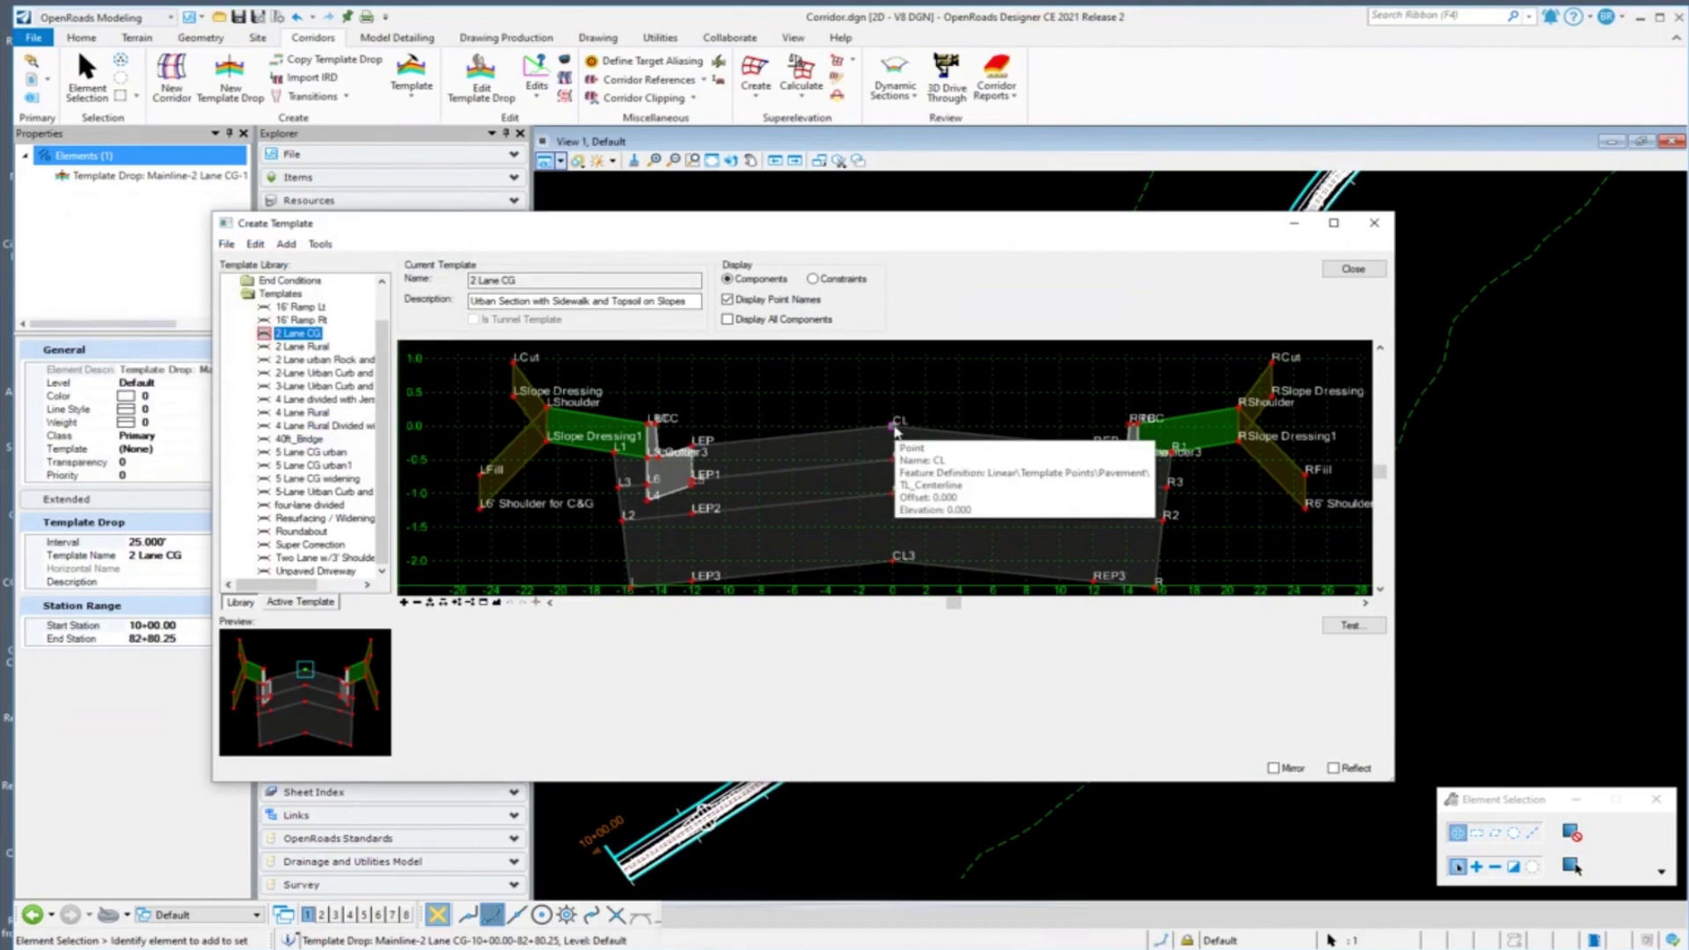
pyautogui.doubleClick(895, 428)
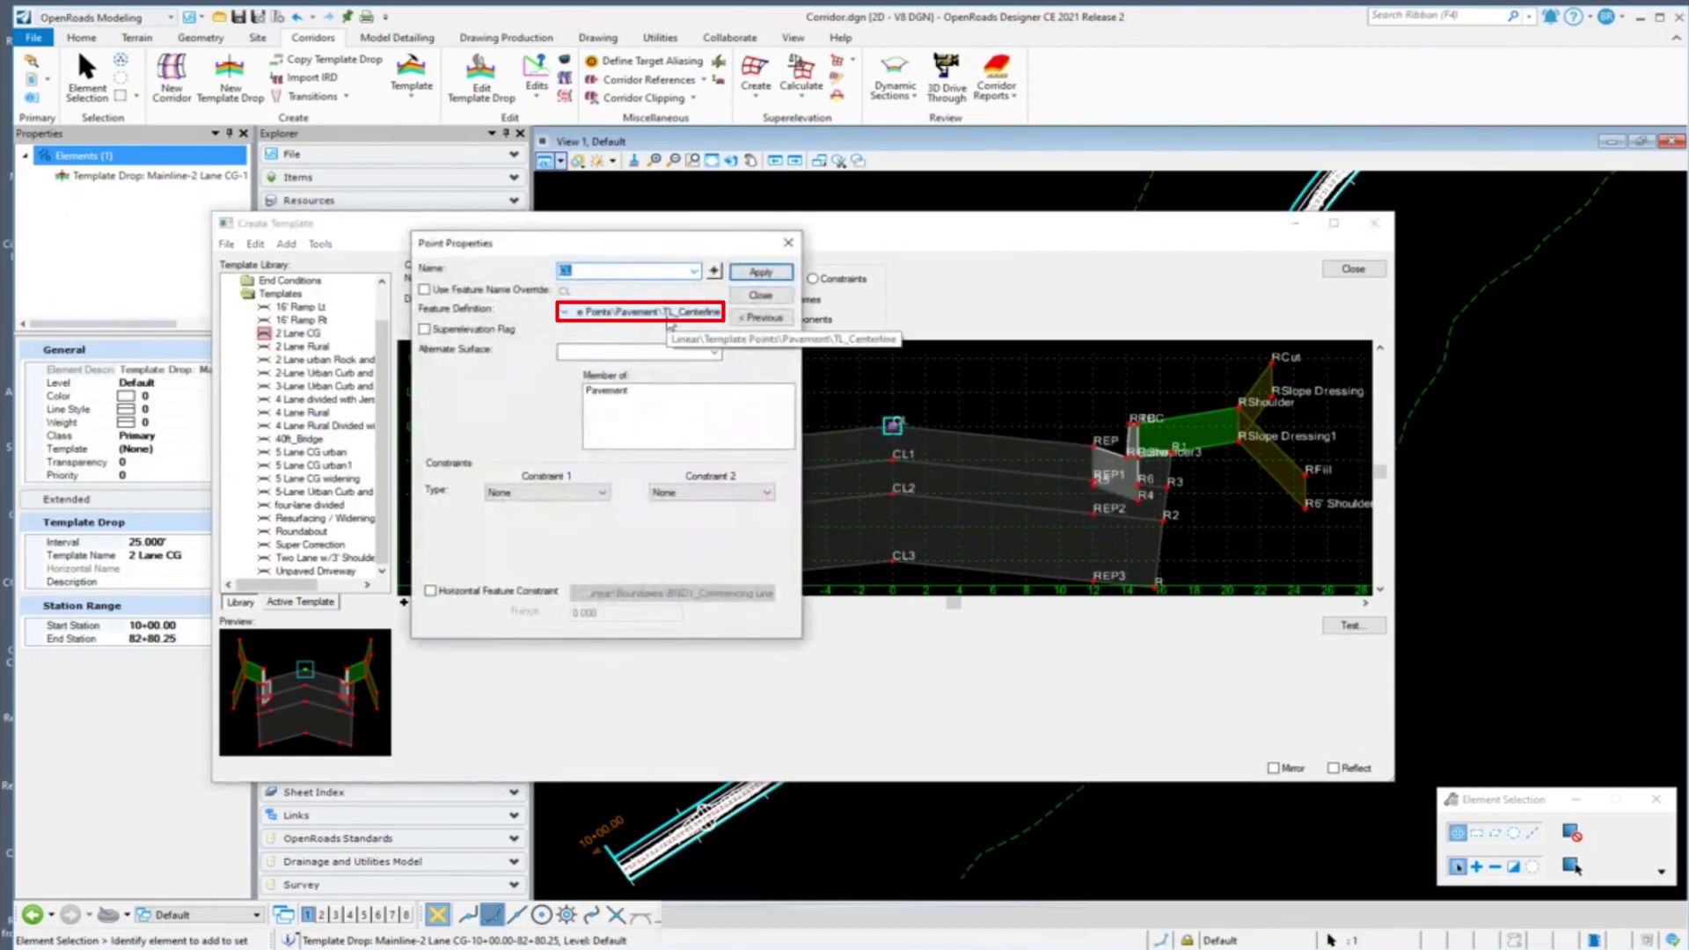
pyautogui.click(760, 296)
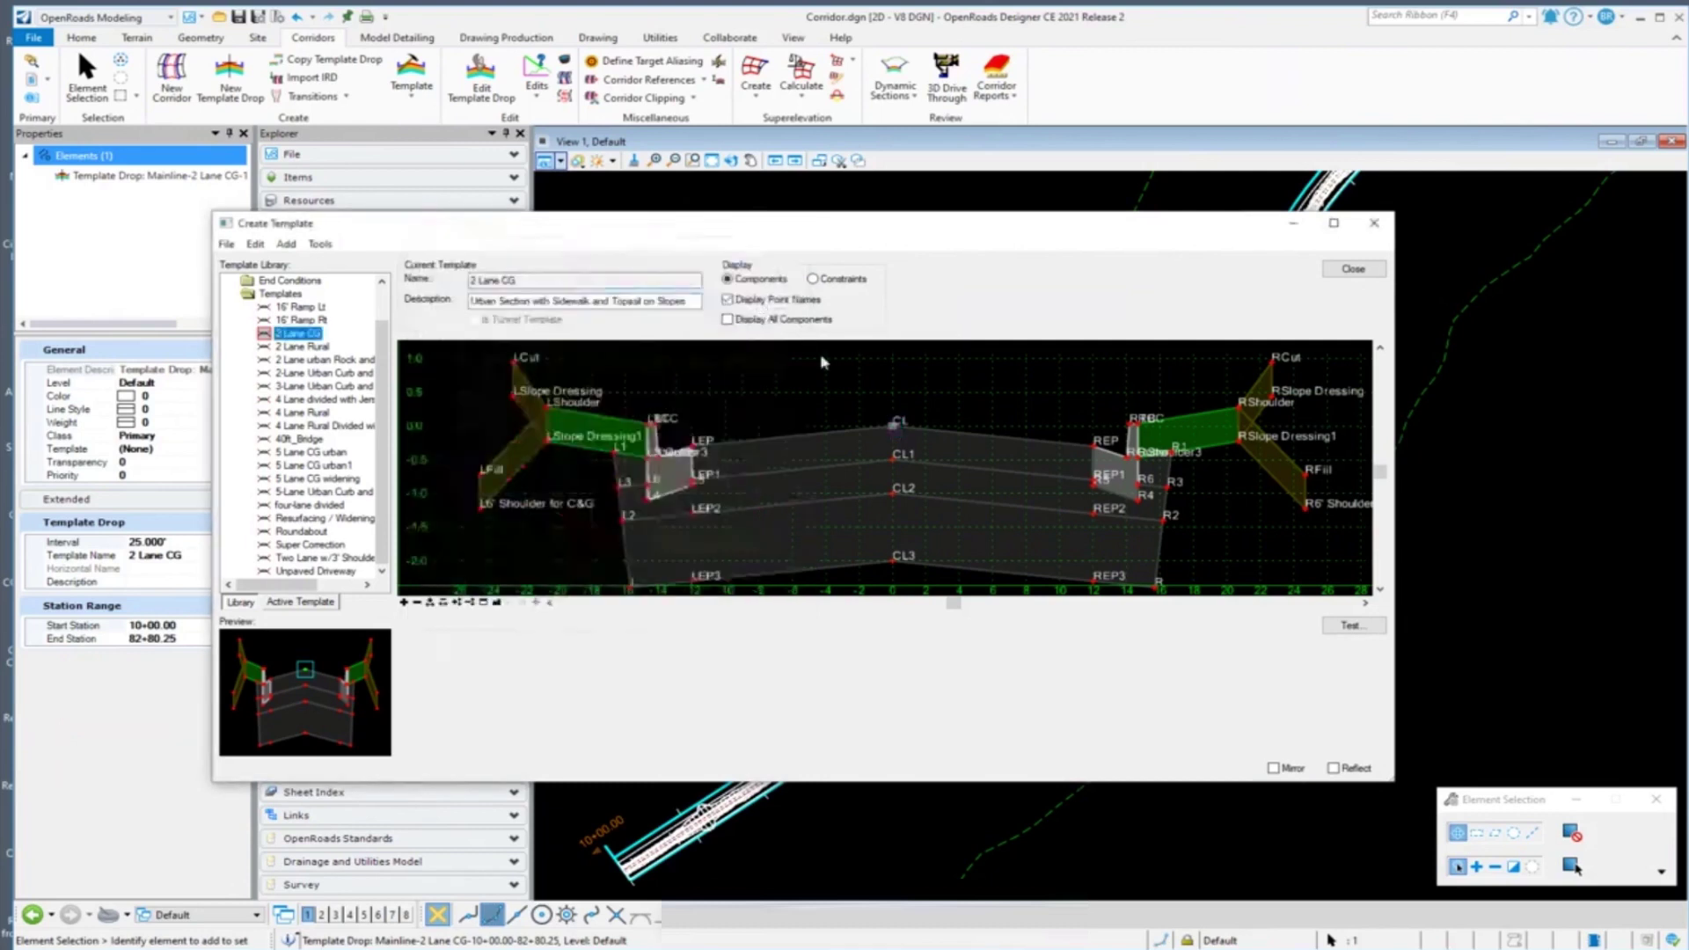
pyautogui.click(1355, 269)
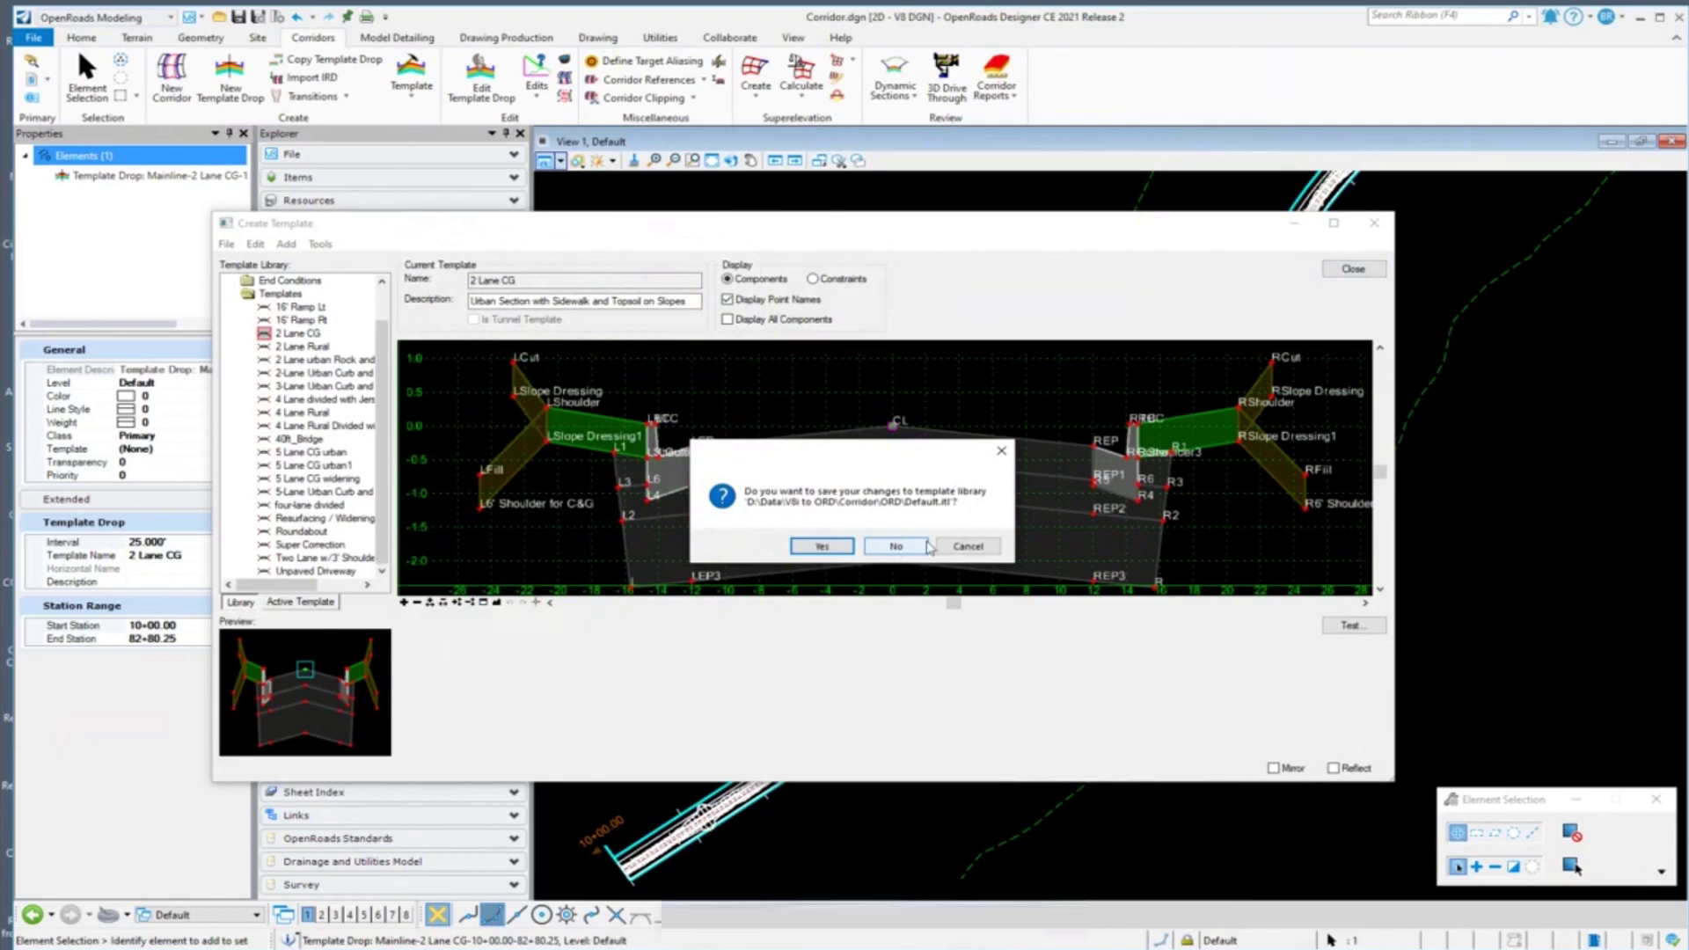
pyautogui.click(896, 546)
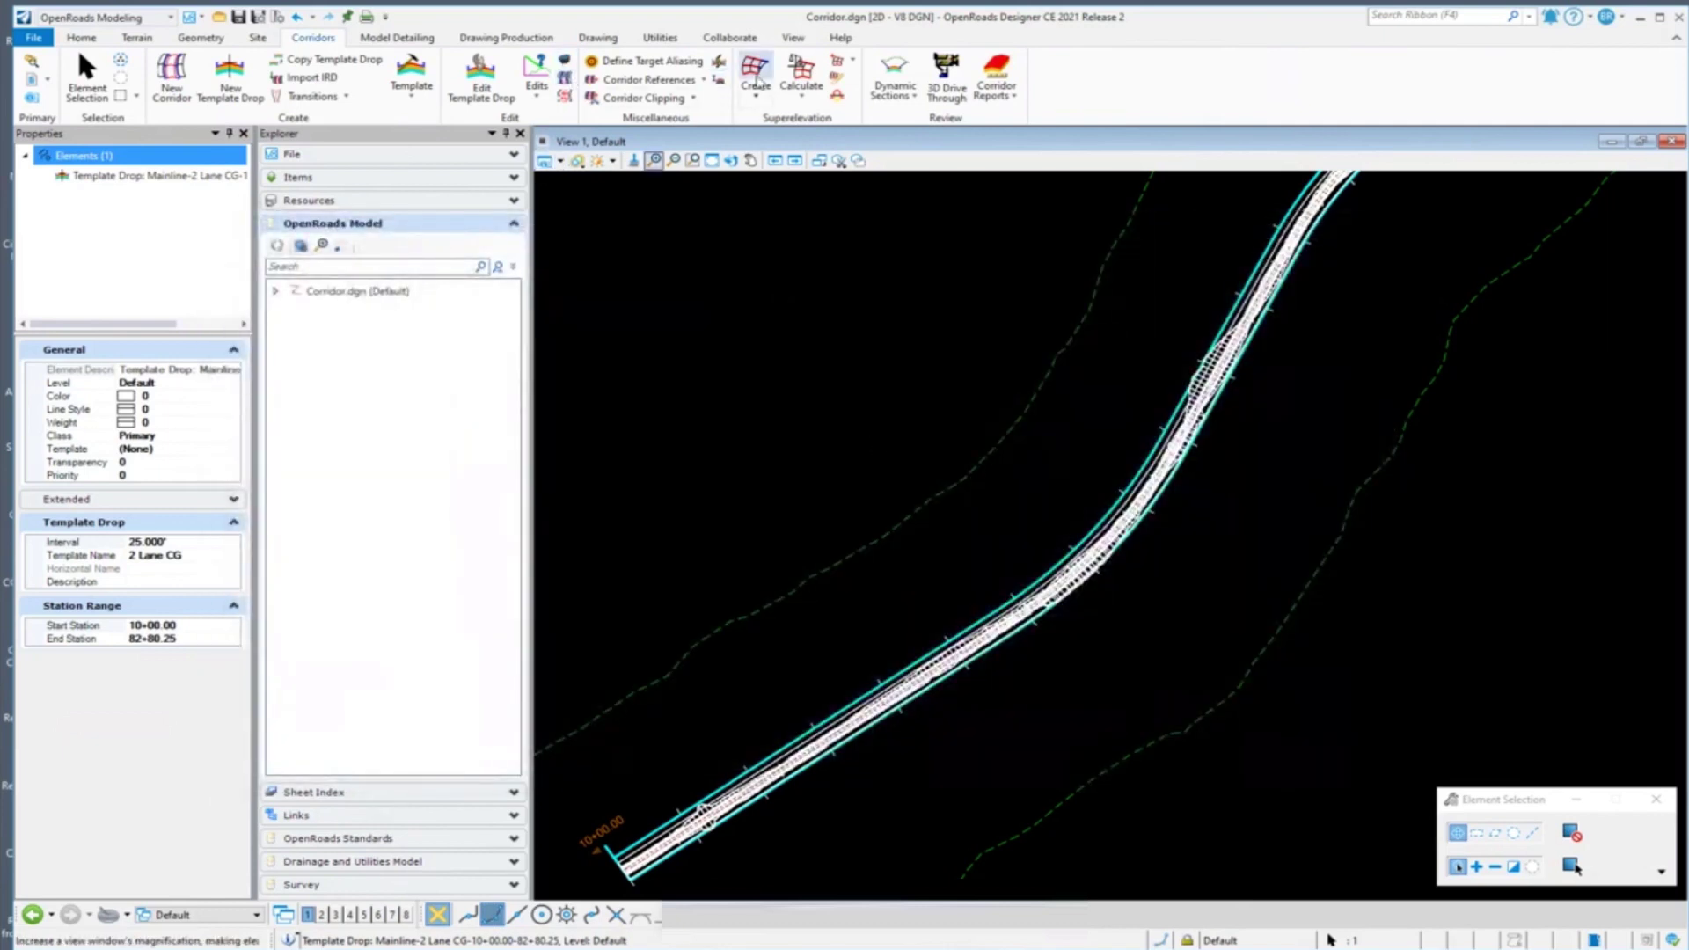
# Step: Synchronize the Mainline corridor's 2 Lane CG template drop, then zoom in to check the restyled corridor
pyautogui.click(723, 69)
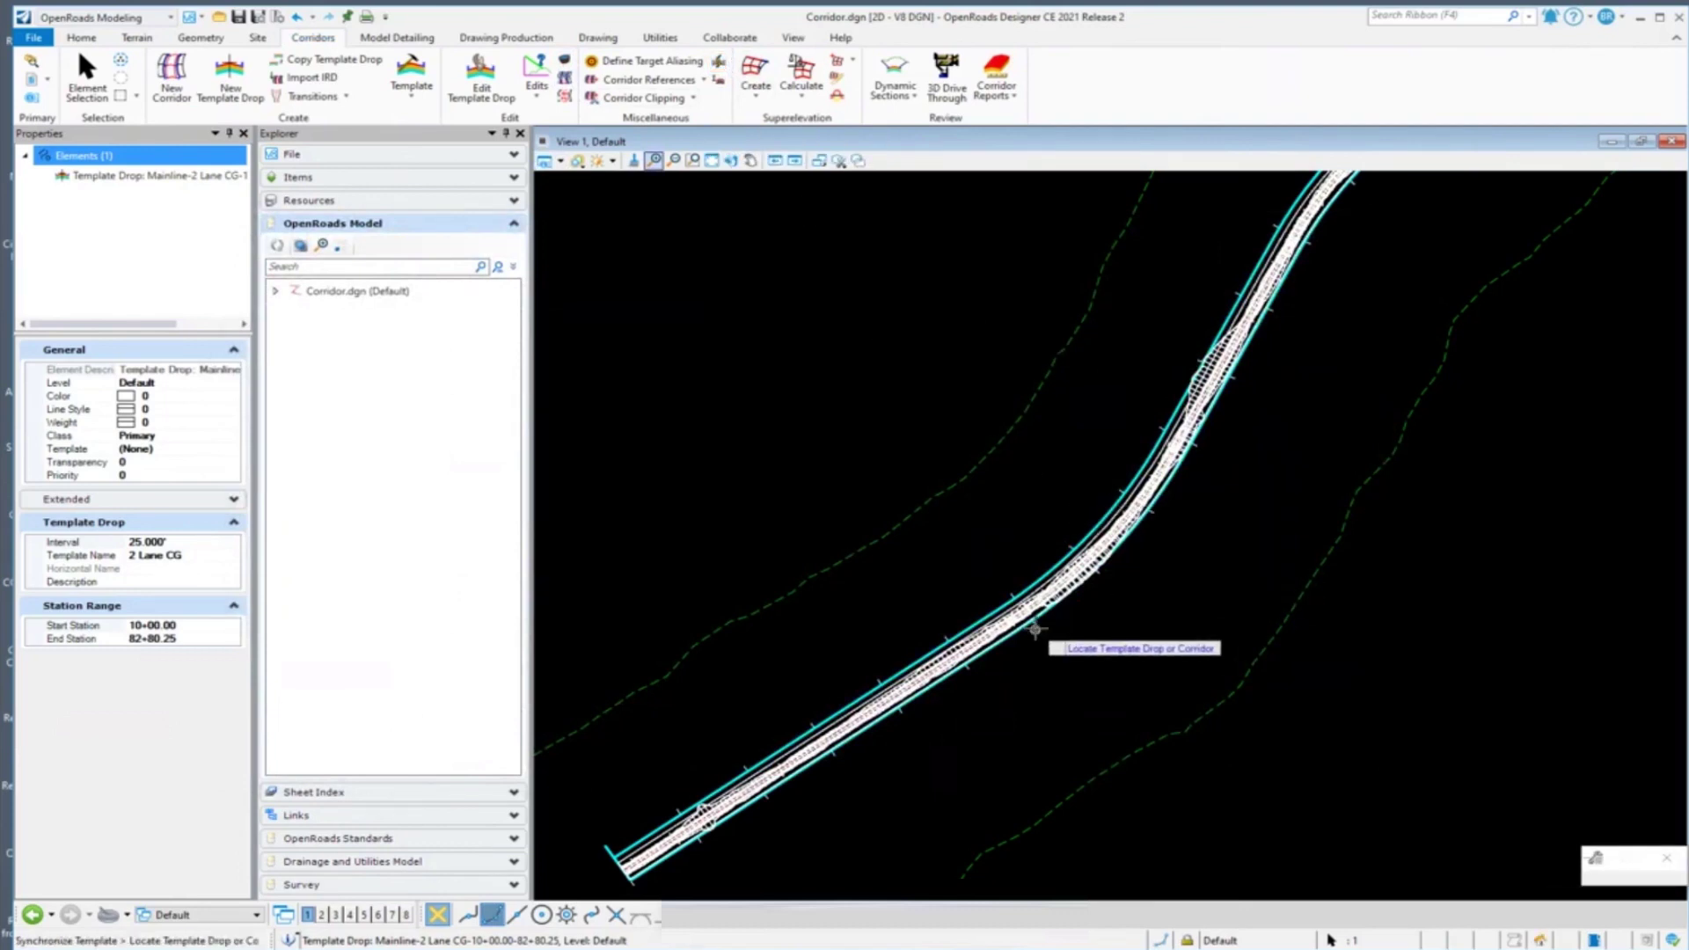
pyautogui.click(1041, 627)
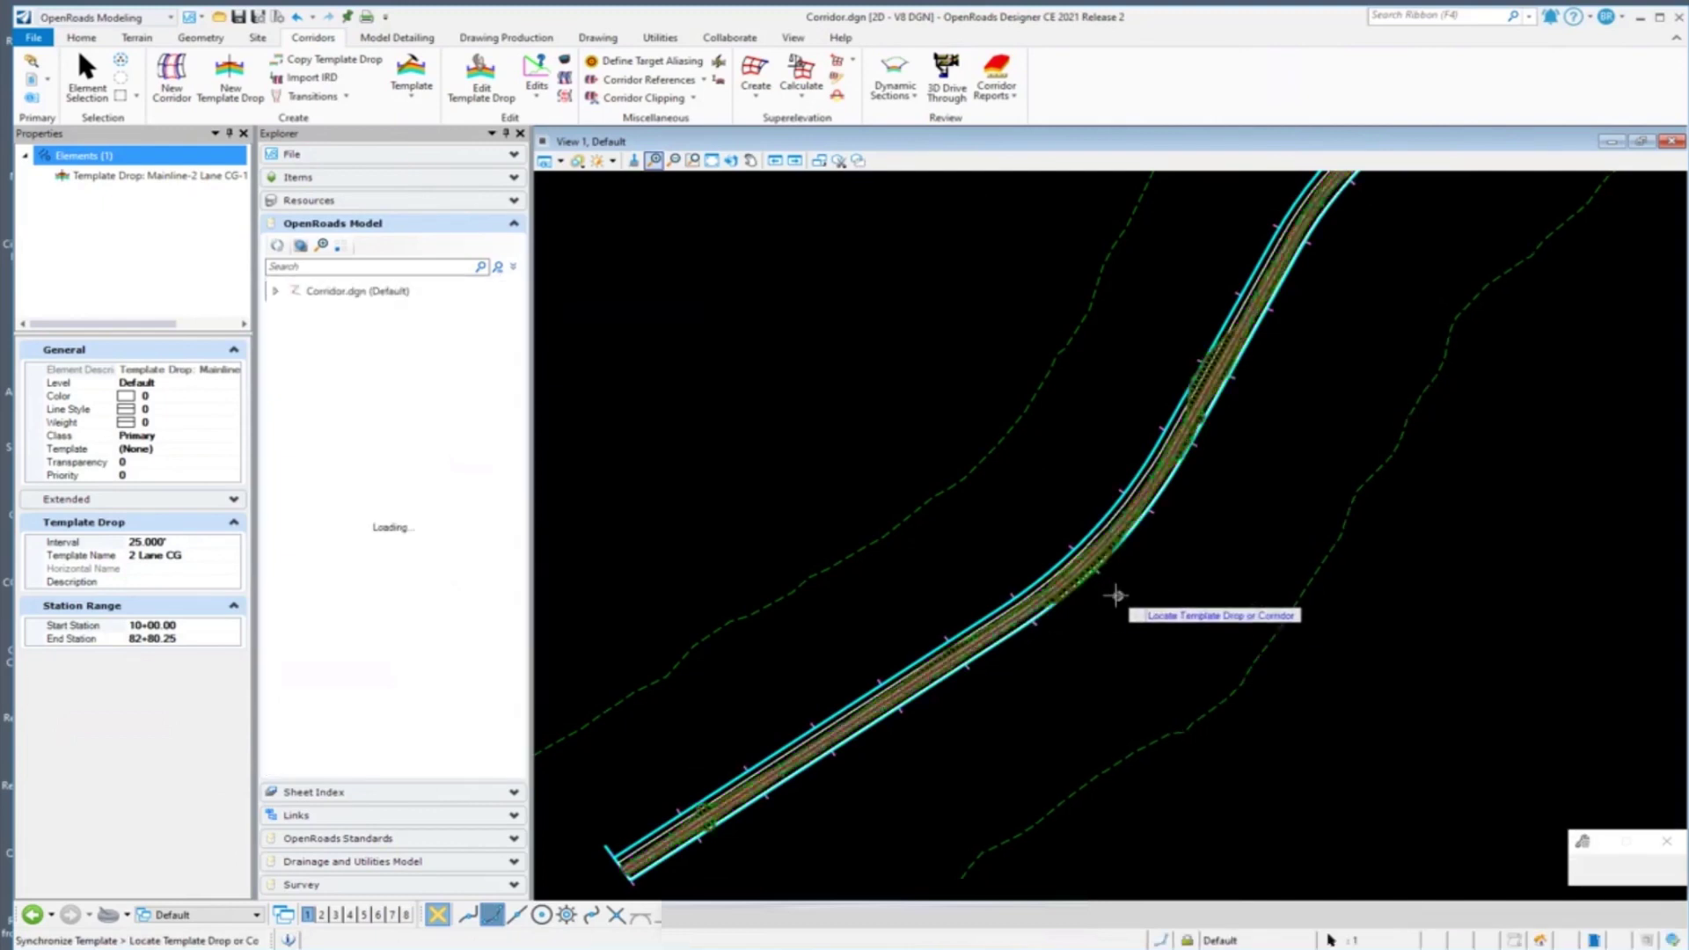
pyautogui.scroll(2, 1099, 580)
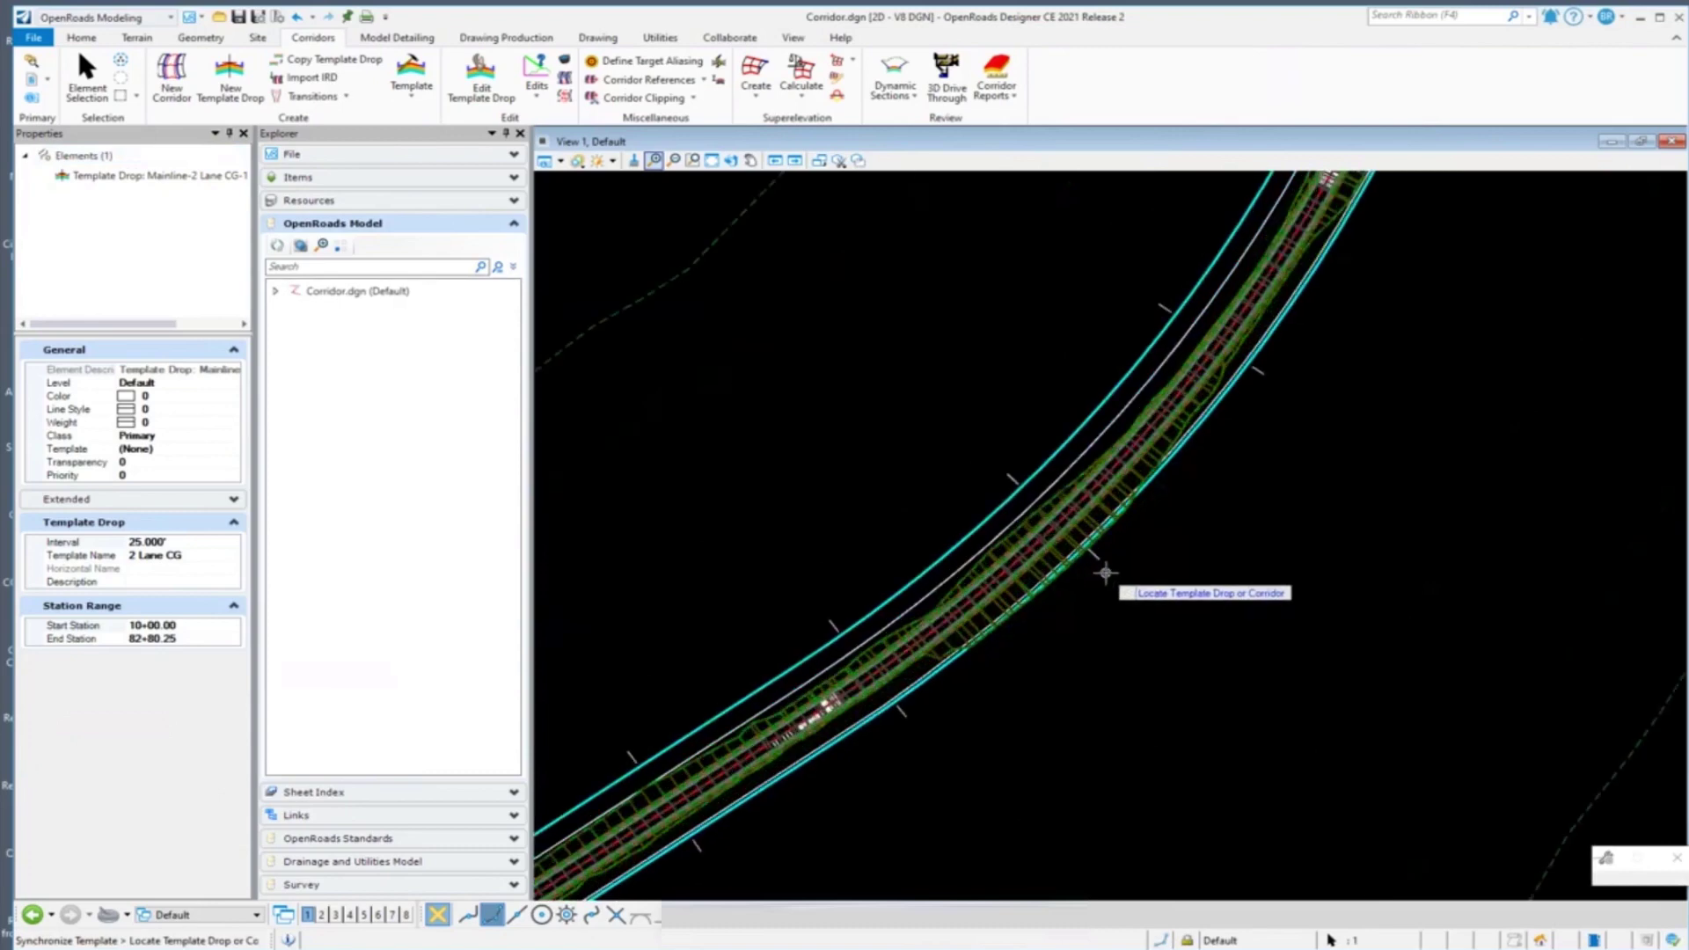
pyautogui.scroll(2, 1103, 578)
pyautogui.scroll(1, 1038, 571)
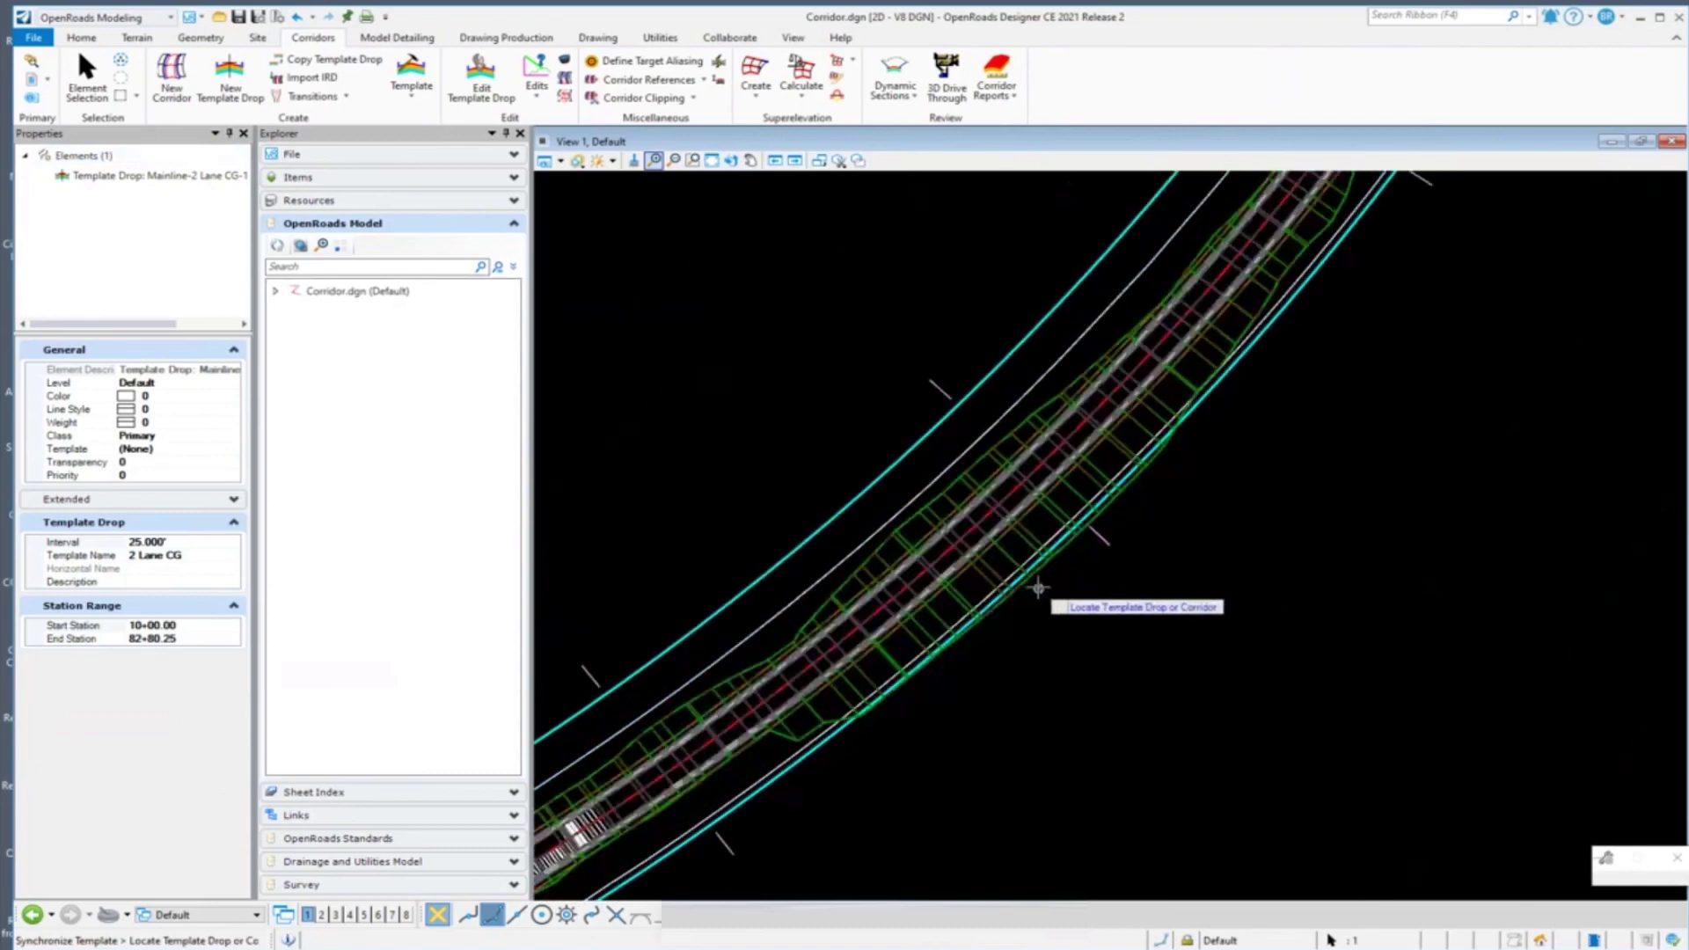